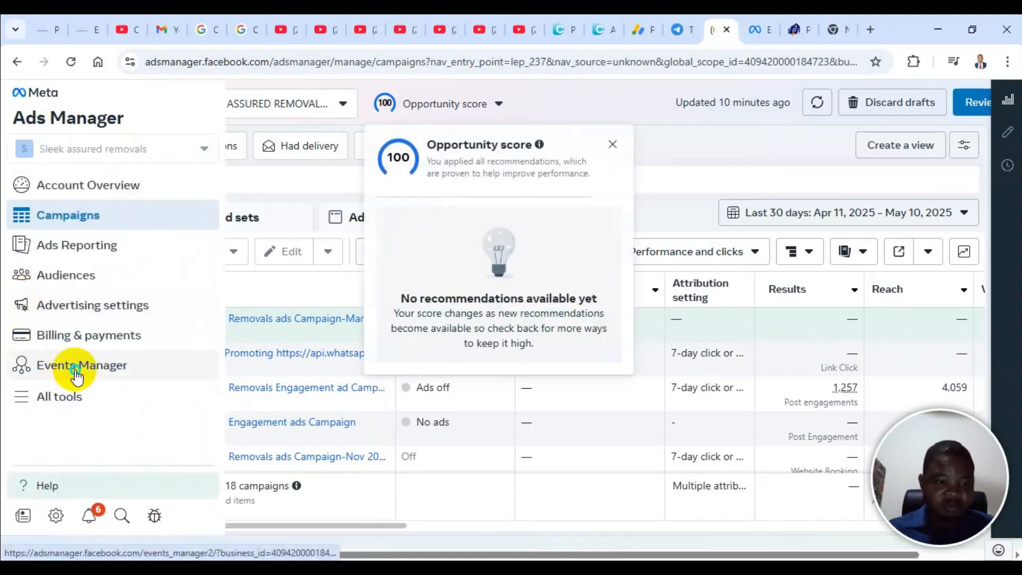
# Step: Open Events Manager's data sources in a new browser tab and view the source types available for a new connection
pyautogui.rightClick(57, 365)
pyautogui.click(152, 186)
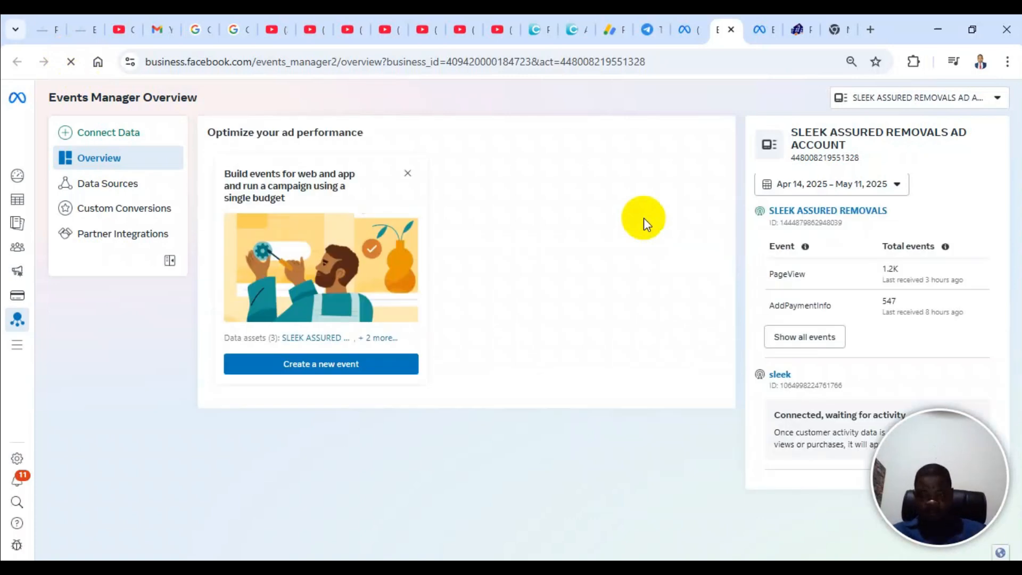
pyautogui.click(150, 197)
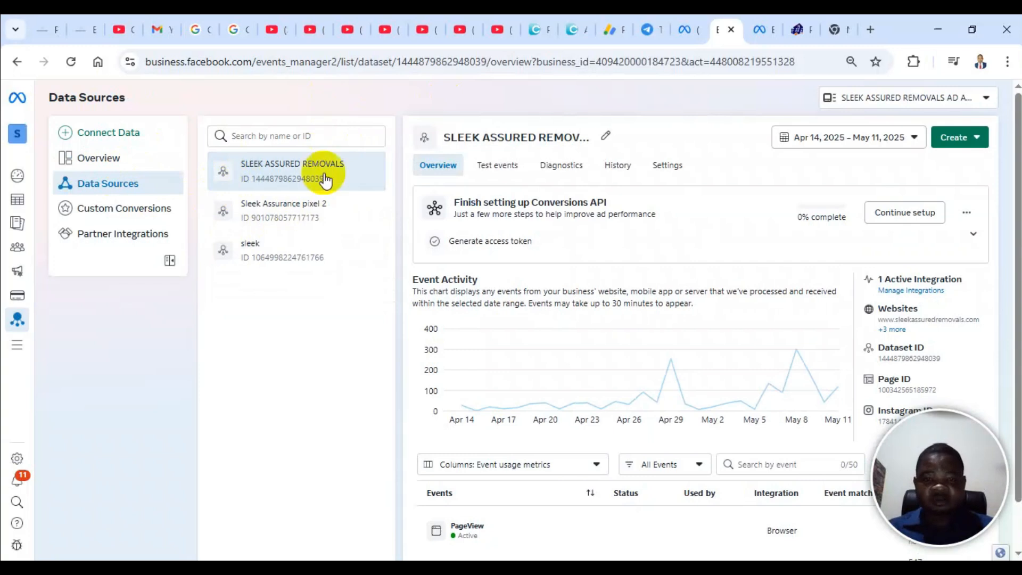
pyautogui.click(130, 132)
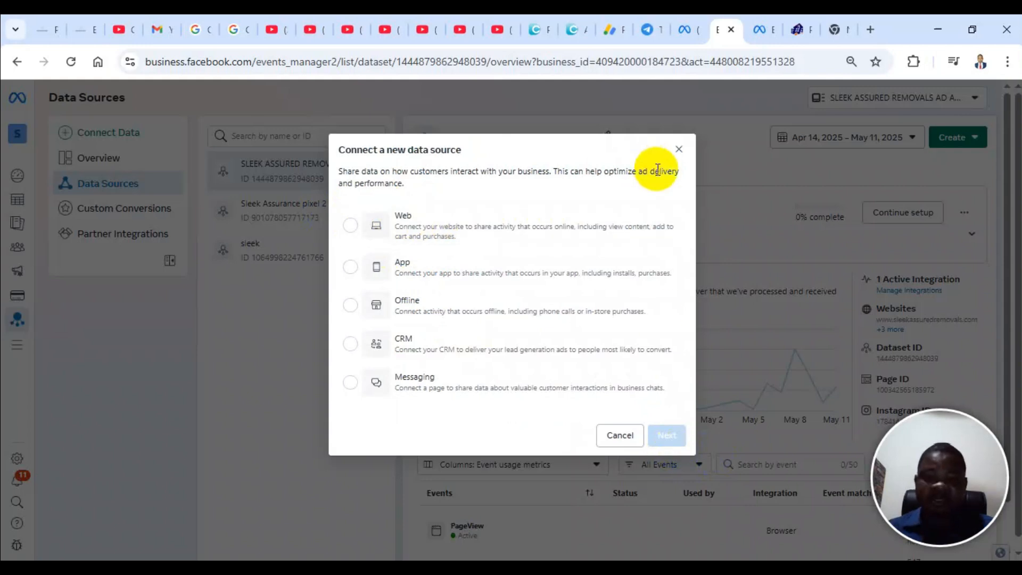
pyautogui.click(677, 151)
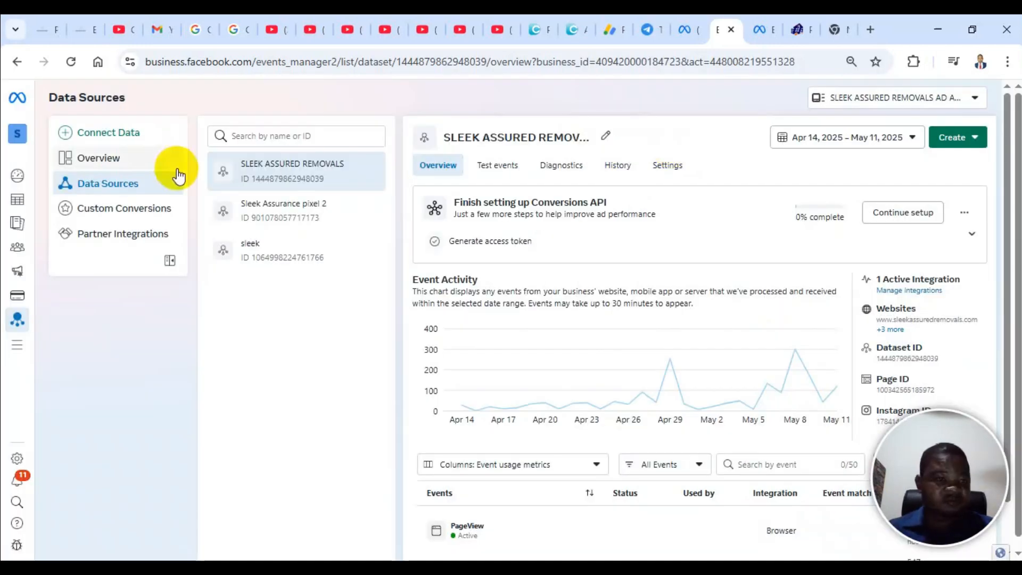
# Step: Select the Sleek Assurance pixel 2 data source and review its setup status and event activity
pyautogui.click(314, 213)
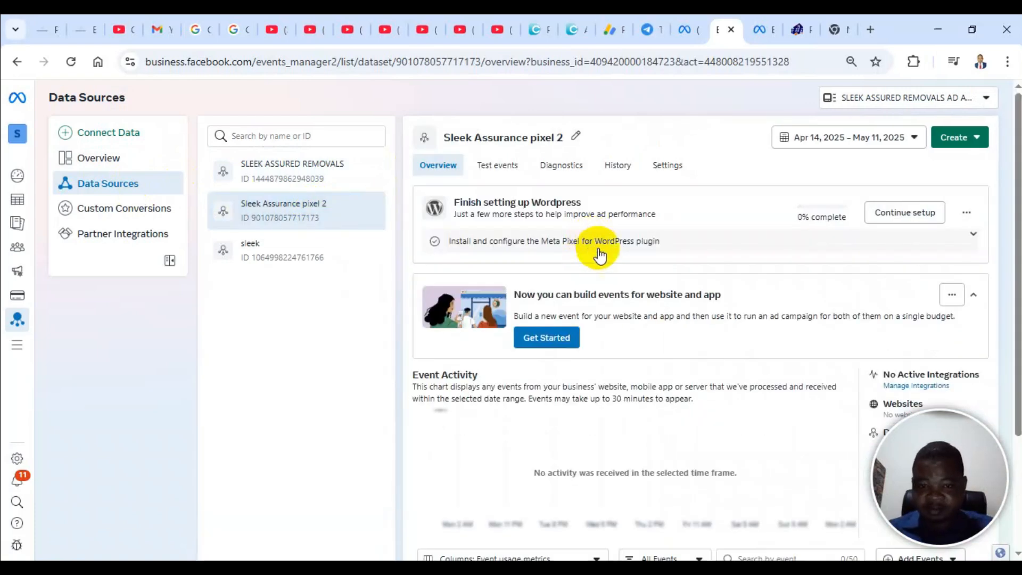
pyautogui.scroll(-3, 599, 253)
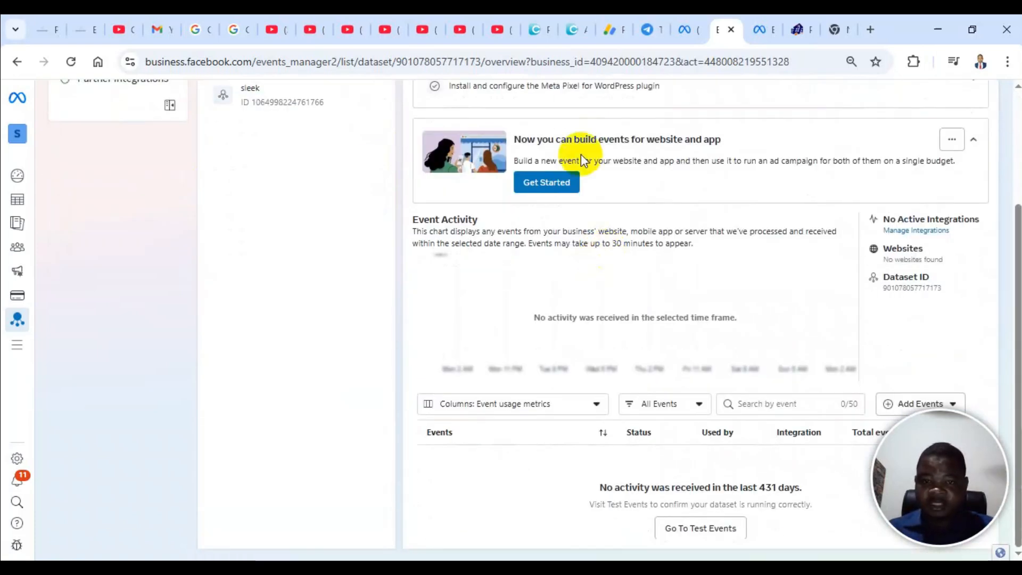
pyautogui.scroll(3, 596, 175)
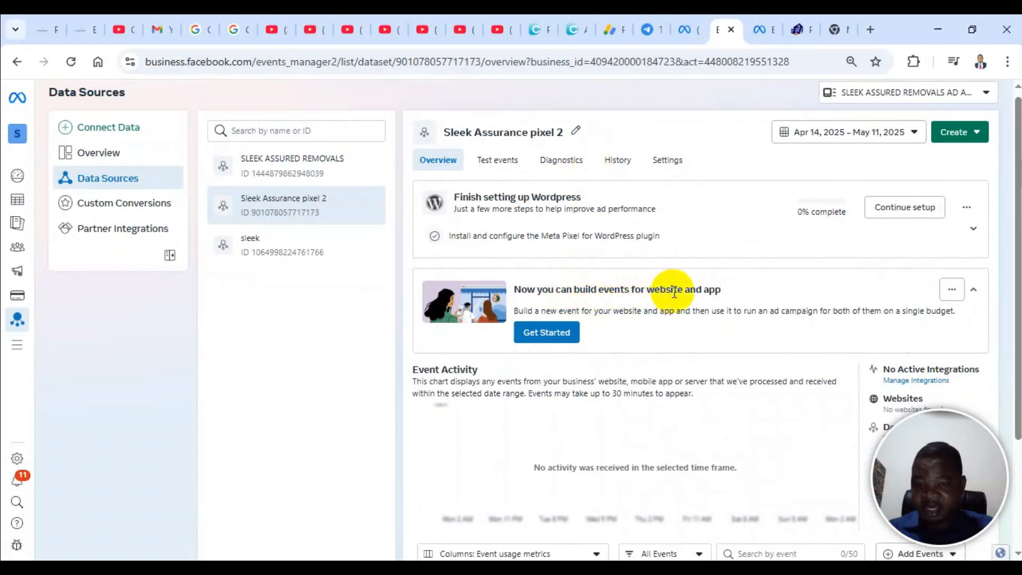
pyautogui.scroll(-2, 712, 292)
pyautogui.scroll(-2, 711, 292)
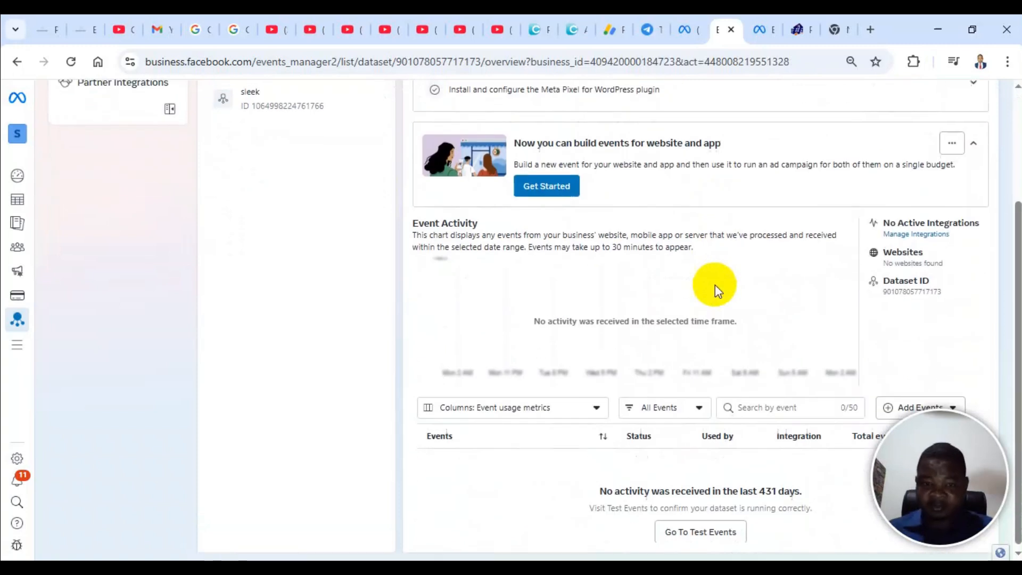
pyautogui.scroll(3, 639, 261)
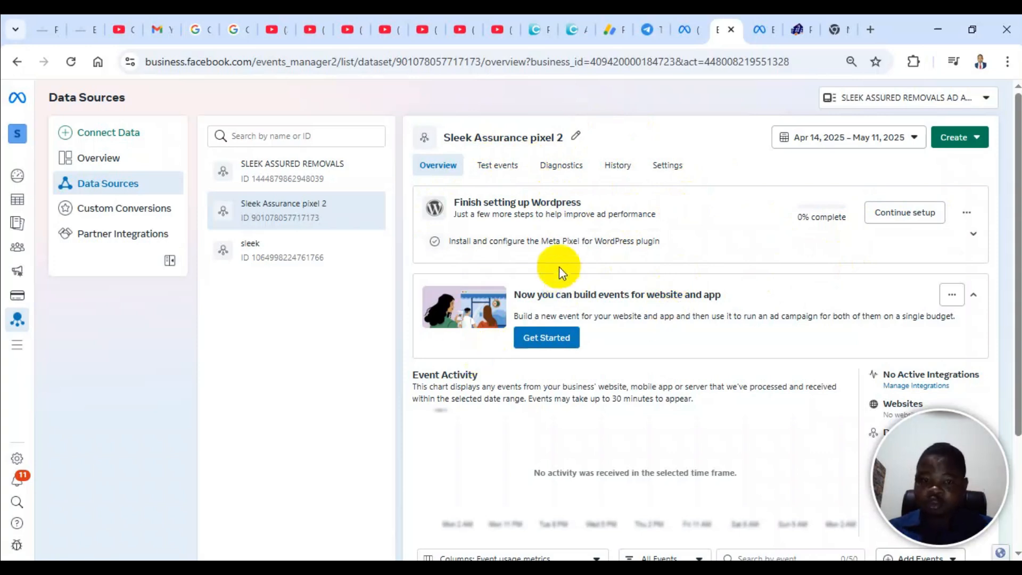
# Step: Open the pixel's unfinished WordPress setup and read the plugin installation instructions in the Connect Your WordPress Account to Meta guide
pyautogui.click(517, 219)
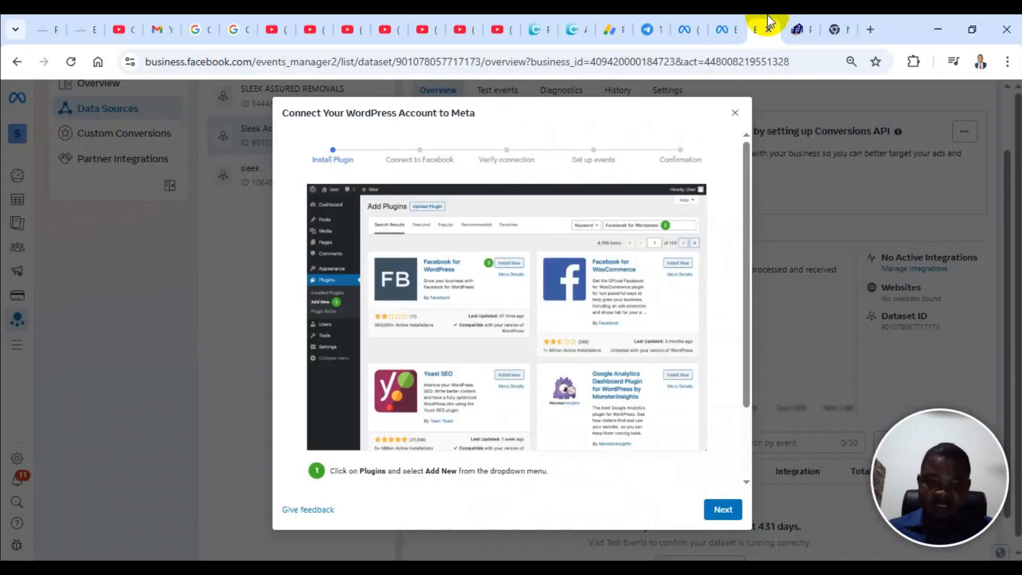
pyautogui.click(723, 22)
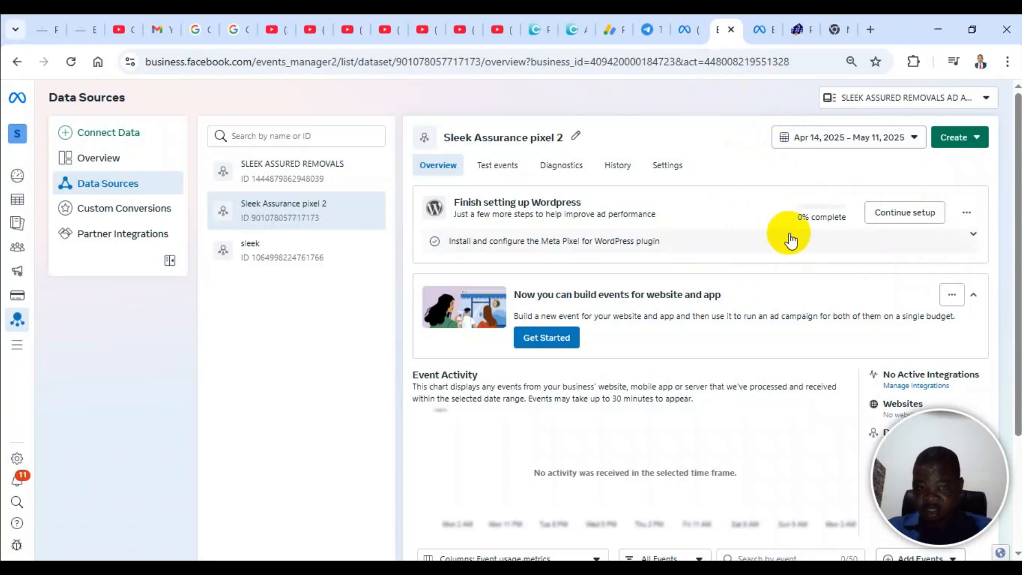
pyautogui.click(765, 16)
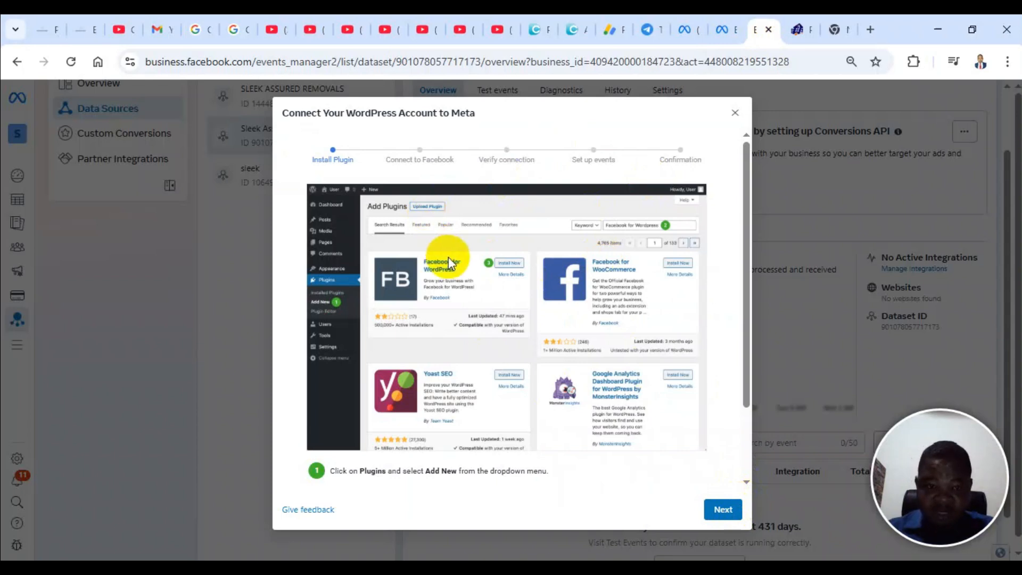
pyautogui.scroll(-2, 448, 263)
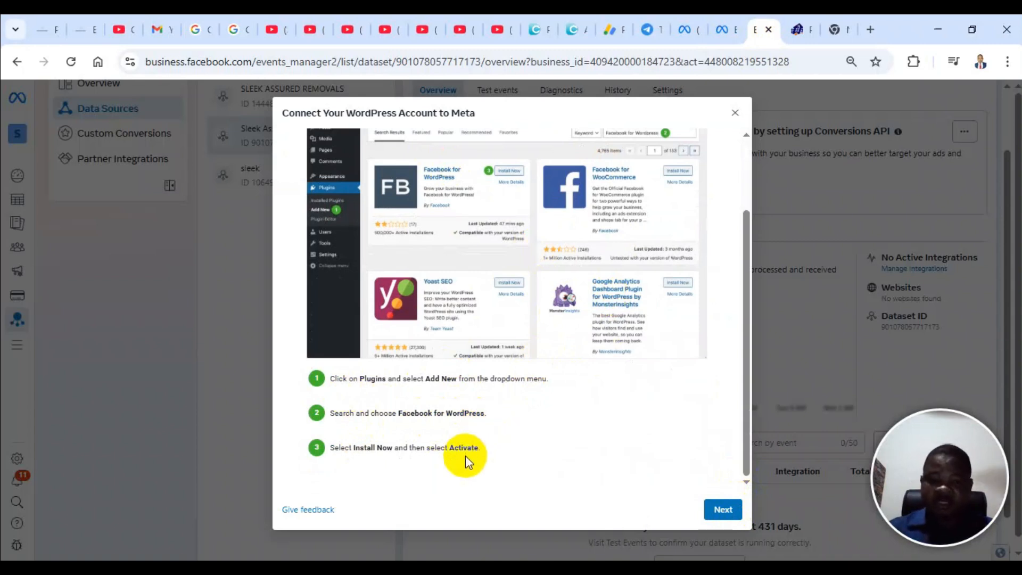
# Step: Switch to the WordPress admin, find Meta pixel for WordPress among the installed plugins and open its settings
pyautogui.click(792, 27)
pyautogui.scroll(4, 64, 377)
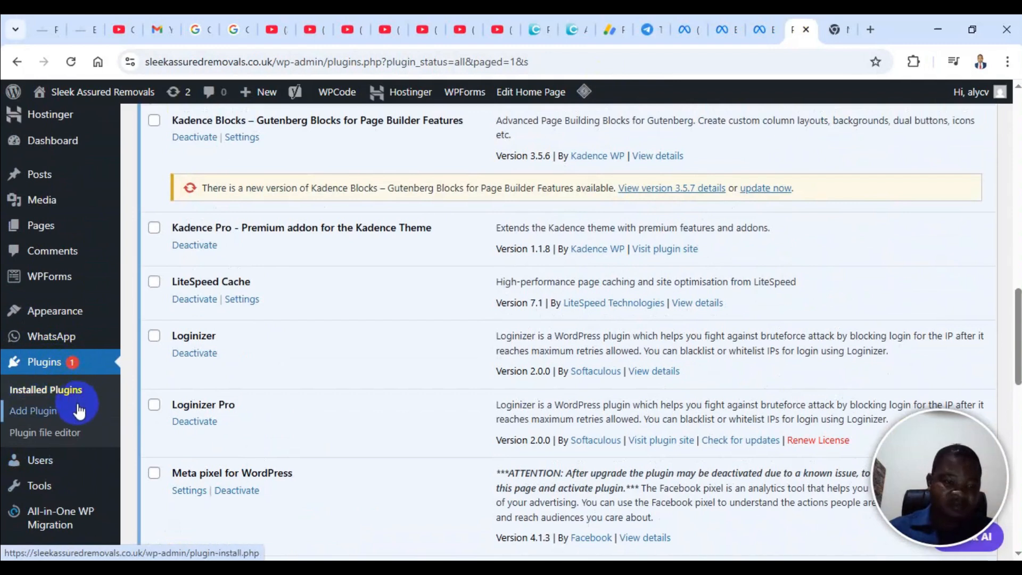
pyautogui.scroll(15, 468, 267)
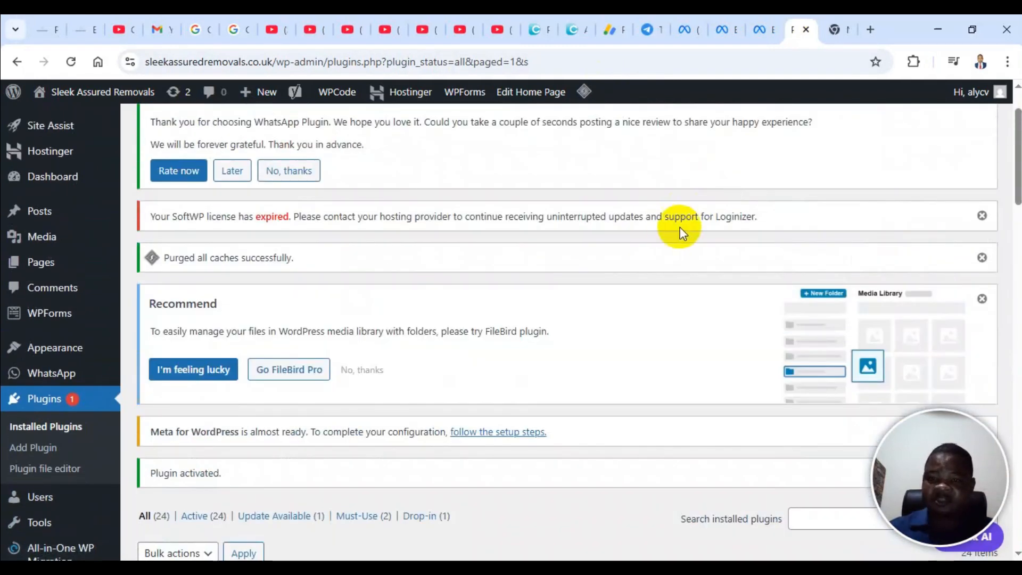
pyautogui.scroll(-18, 382, 339)
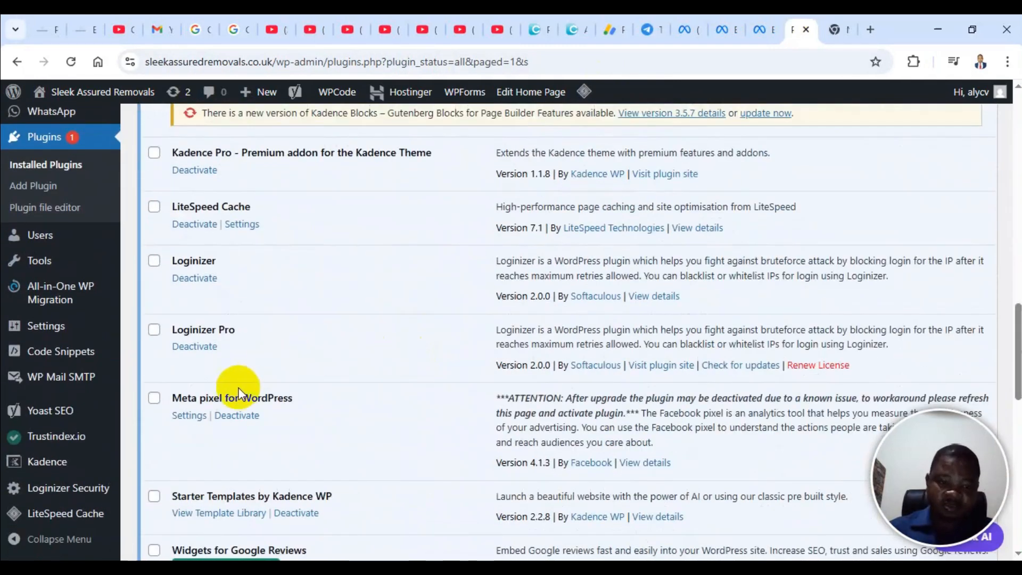
pyautogui.scroll(-8, 208, 379)
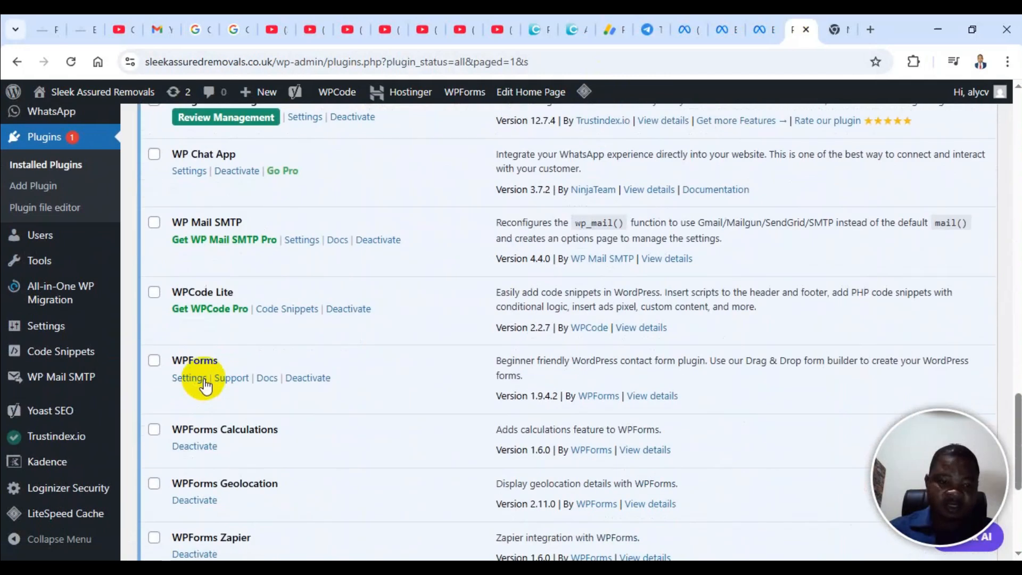
pyautogui.scroll(-3, 207, 375)
pyautogui.scroll(8, 211, 365)
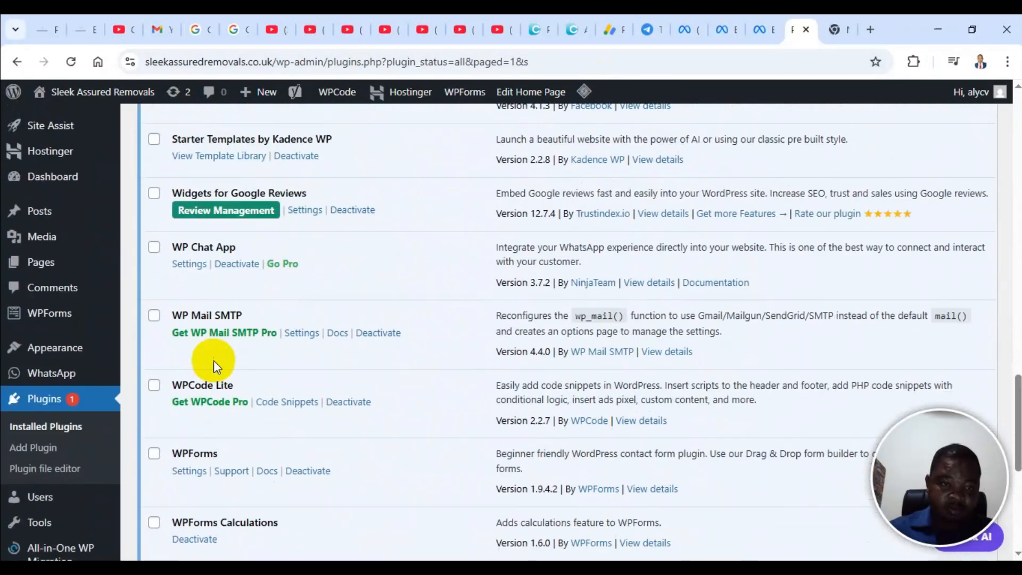
pyautogui.scroll(4, 213, 309)
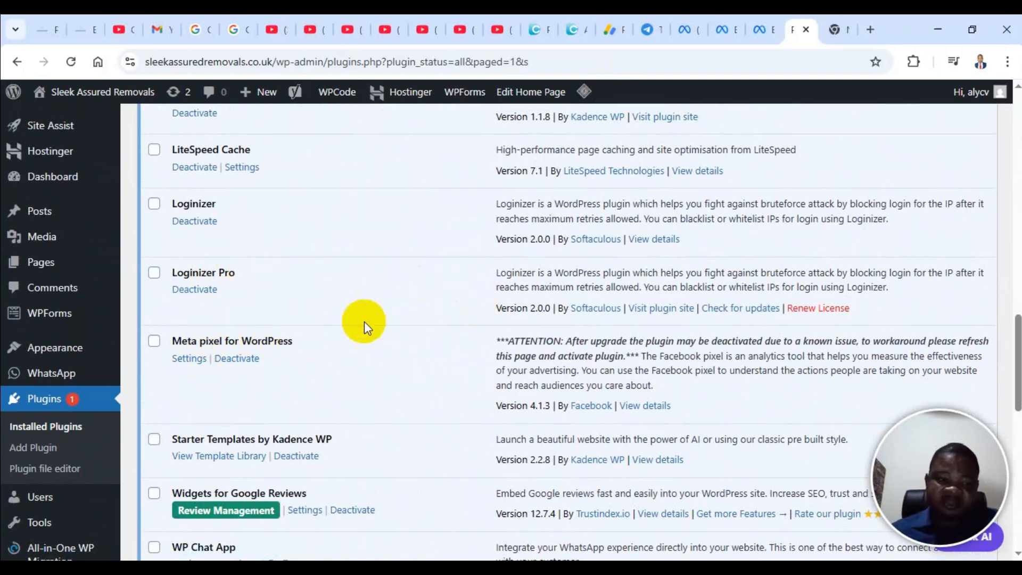
pyautogui.click(190, 358)
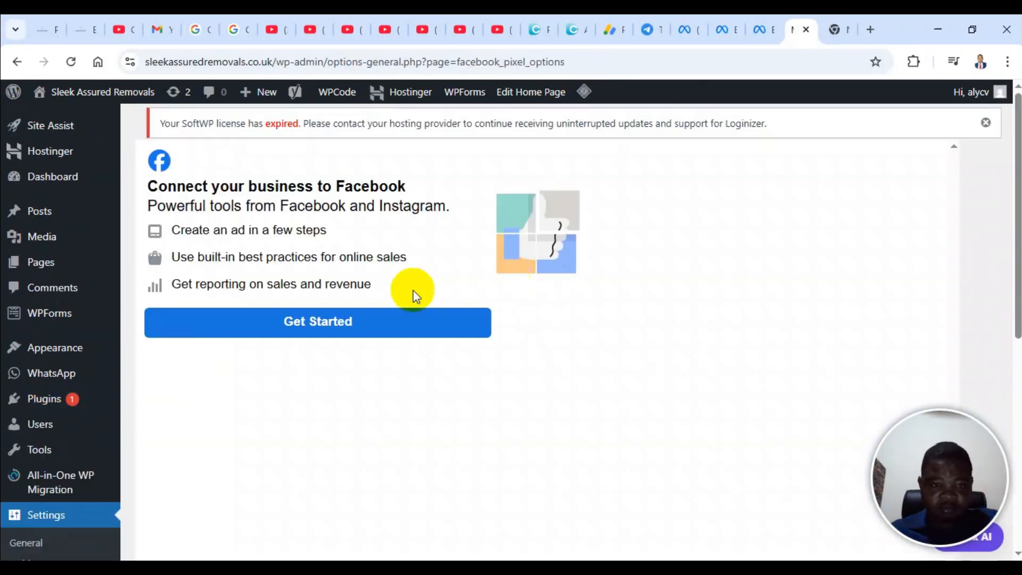
# Step: Start connecting the business to Facebook from the plugin settings and proceed to the Confirm settings page
pyautogui.click(347, 321)
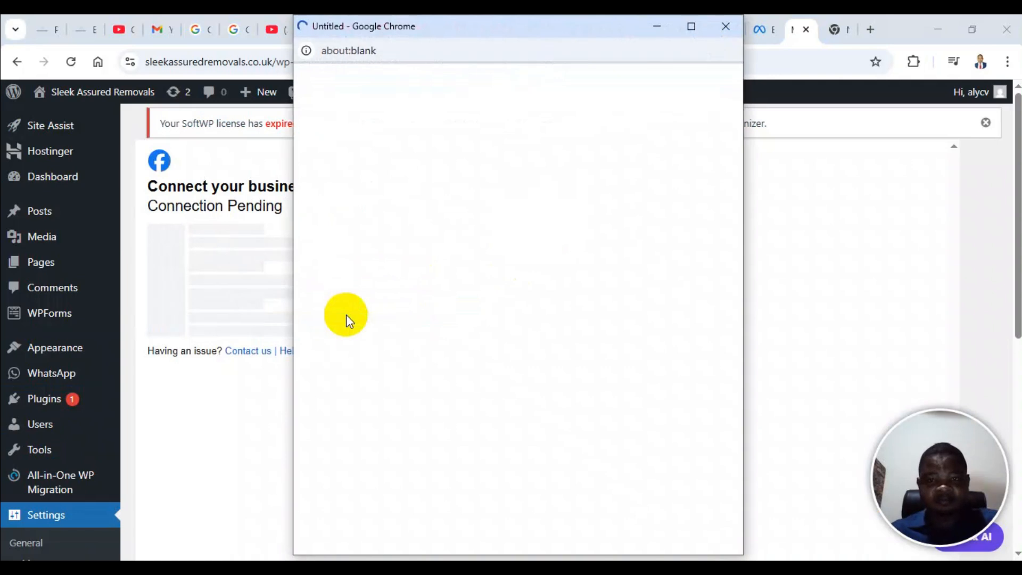
pyautogui.click(521, 220)
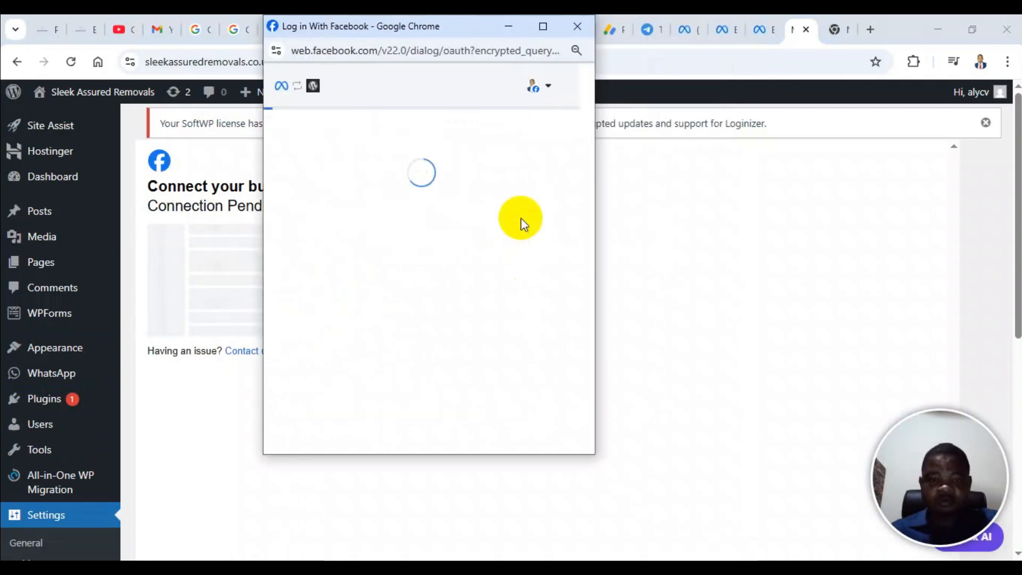
pyautogui.click(519, 410)
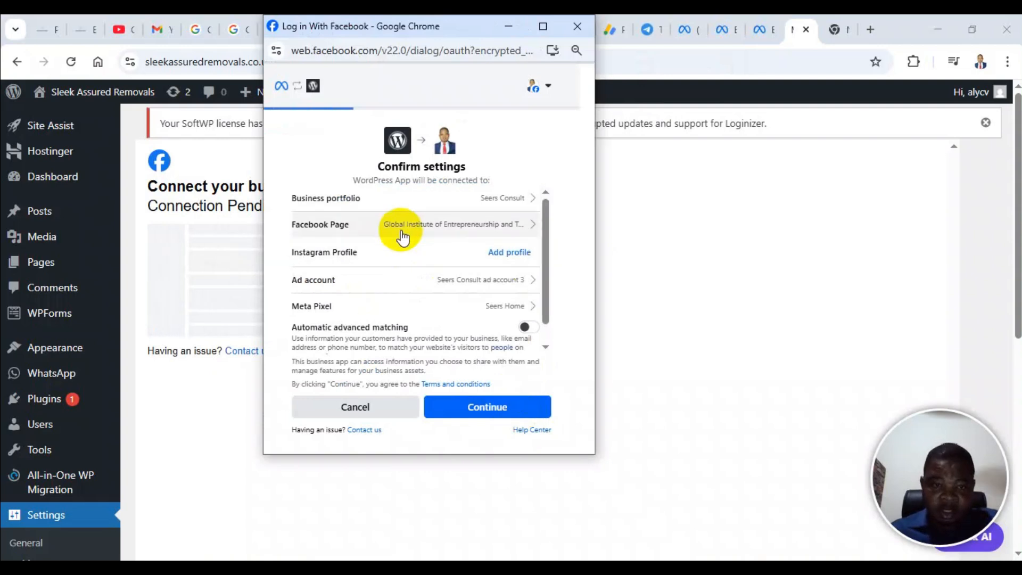
# Step: Choose Sleek assured removals as the business portfolio for the WordPress connection
pyautogui.click(497, 198)
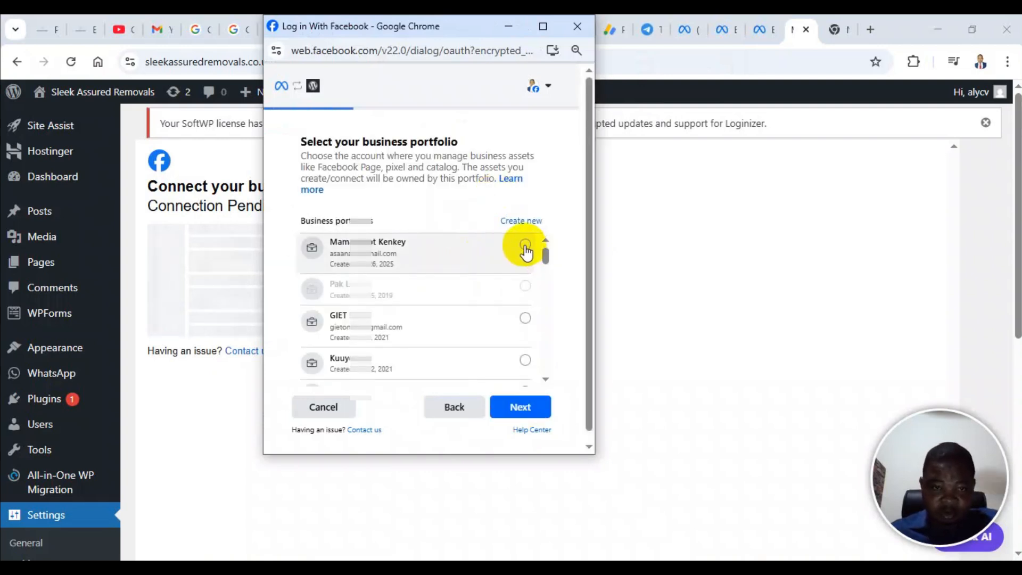
pyautogui.scroll(-2, 465, 269)
pyautogui.scroll(-10, 462, 296)
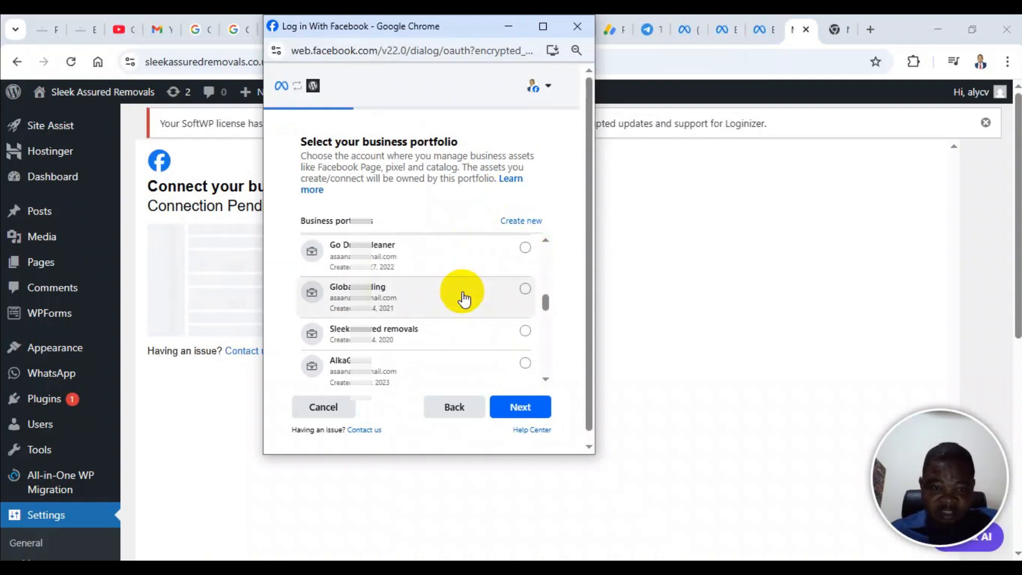
pyautogui.scroll(5, 463, 295)
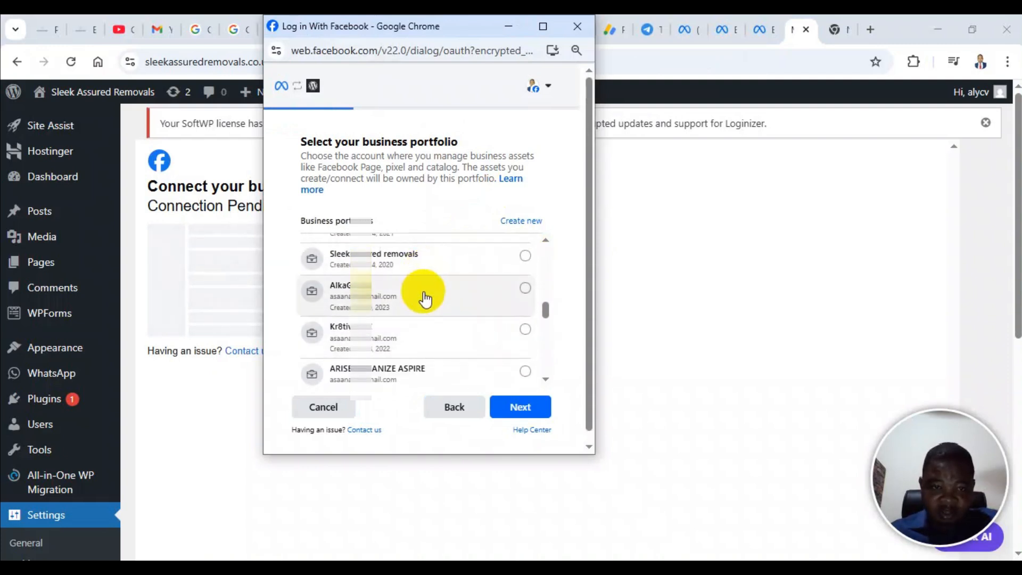
pyautogui.click(452, 336)
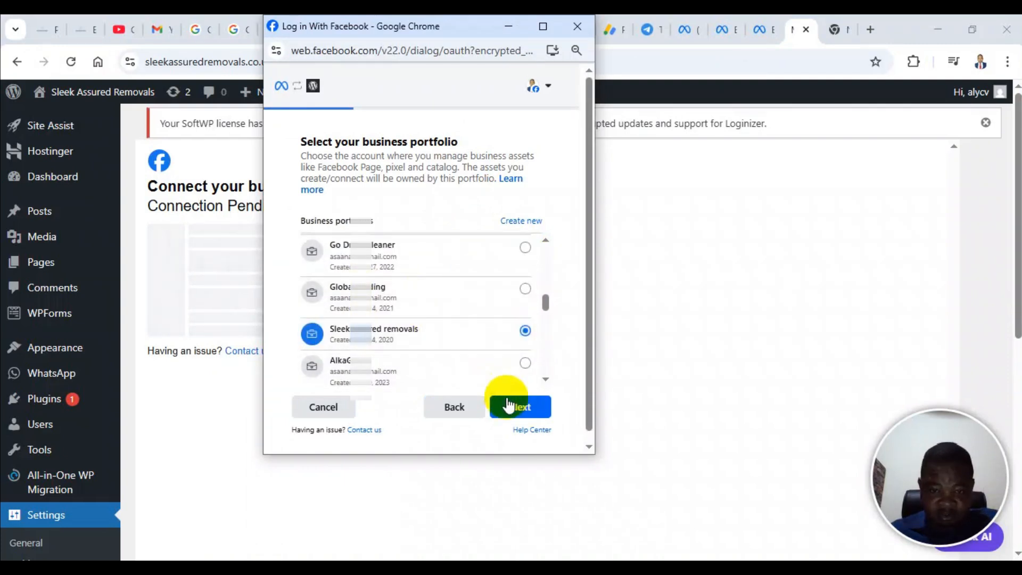
pyautogui.click(519, 409)
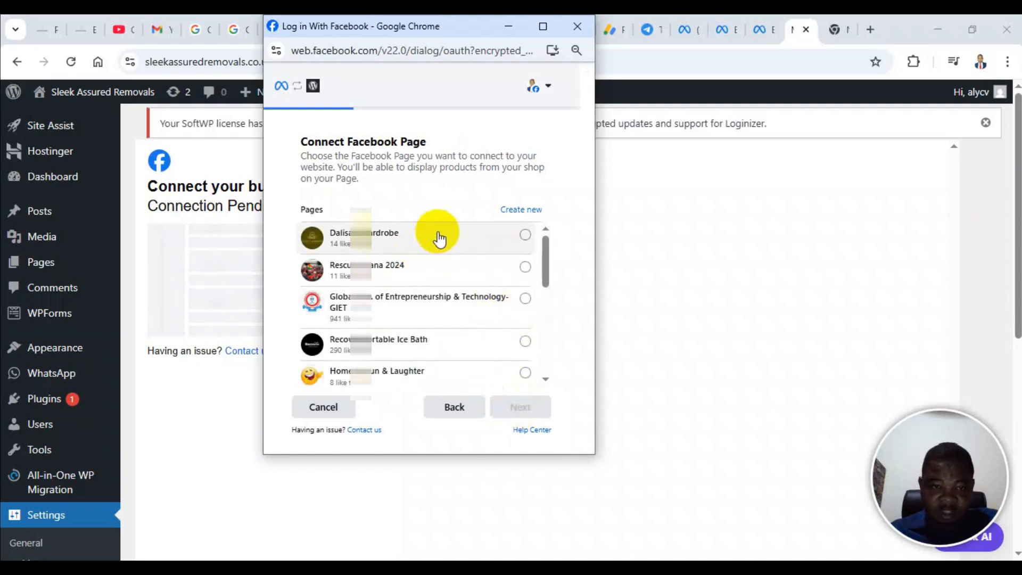
# Step: Connect the Sleek Assured Removals Facebook Page to the website
pyautogui.scroll(-2, 434, 266)
pyautogui.scroll(-4, 421, 320)
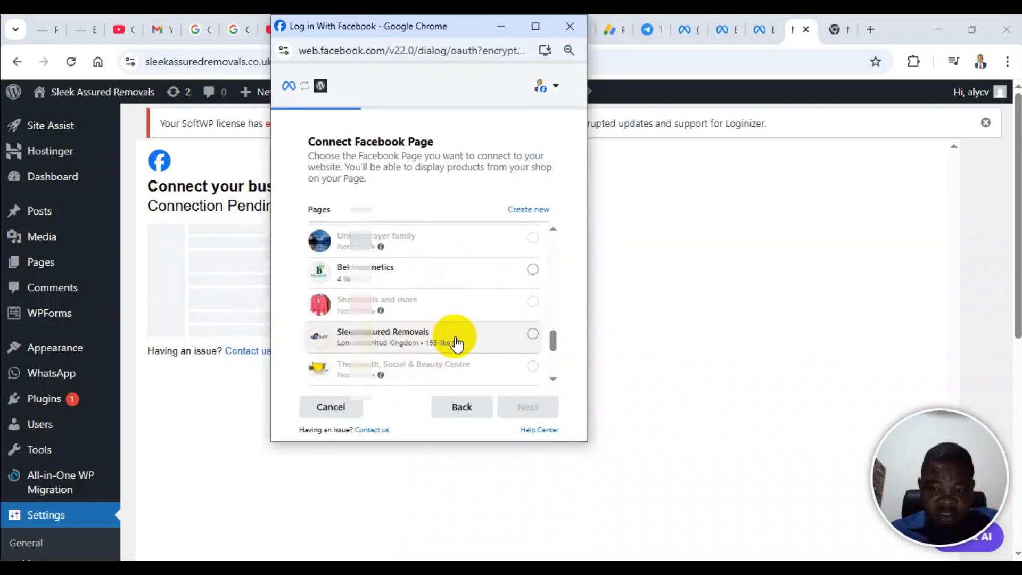
pyautogui.click(456, 344)
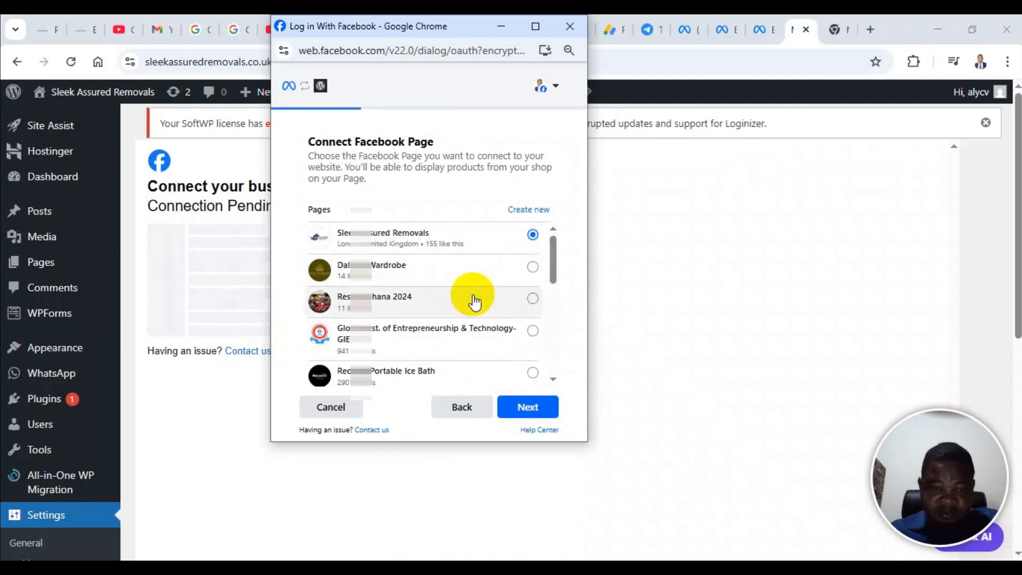
pyautogui.scroll(-3, 474, 309)
pyautogui.scroll(3, 494, 362)
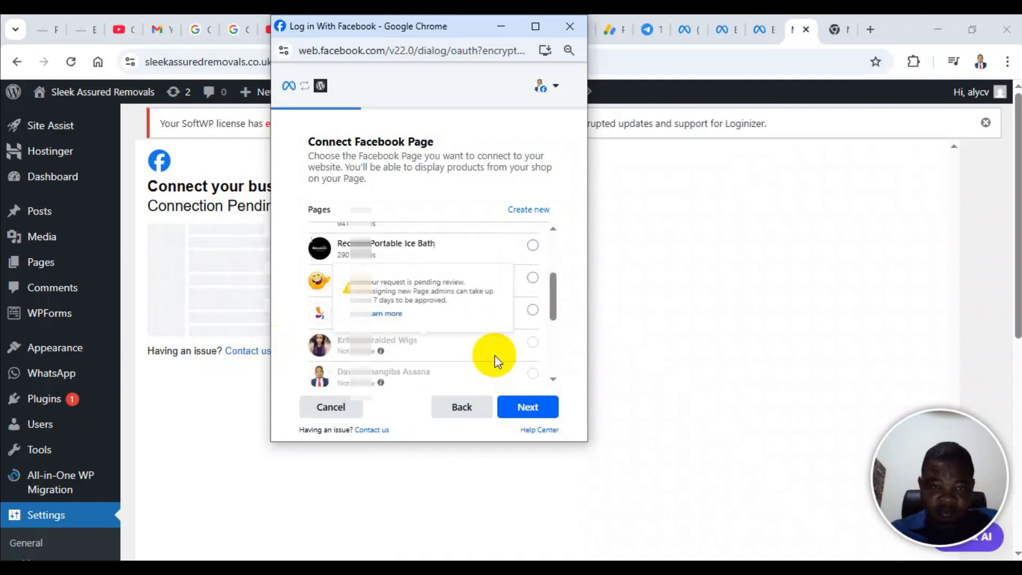
pyautogui.click(528, 408)
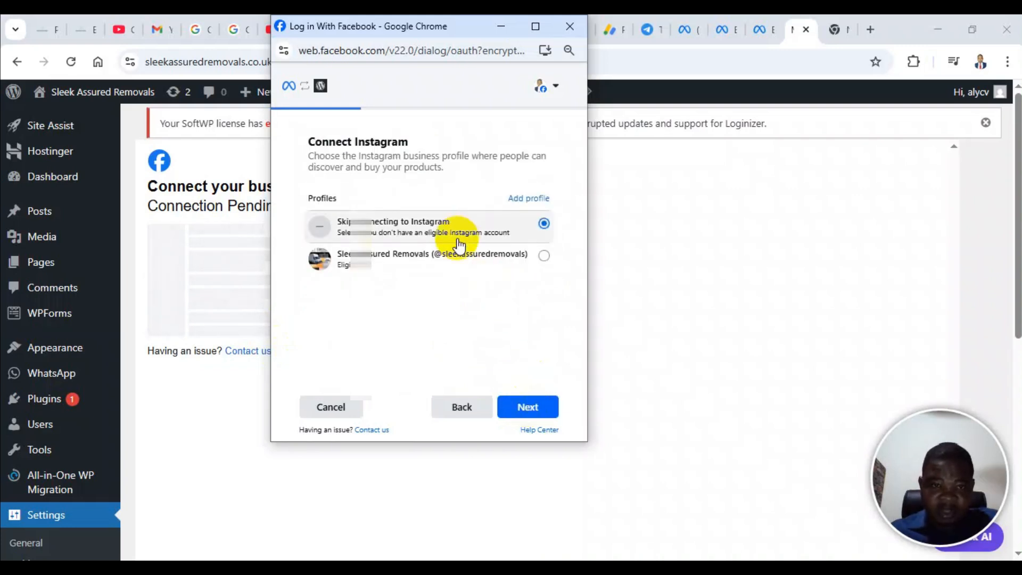
# Step: Connect the Sleek Assured Removals Instagram profile and select the business's ad account
pyautogui.click(479, 266)
pyautogui.click(522, 407)
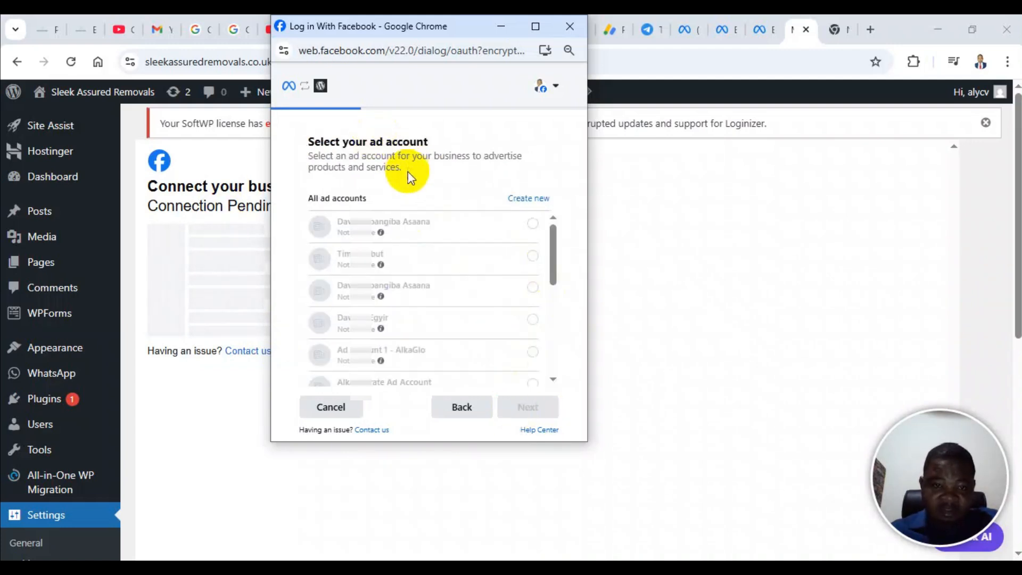
pyautogui.scroll(-5, 450, 321)
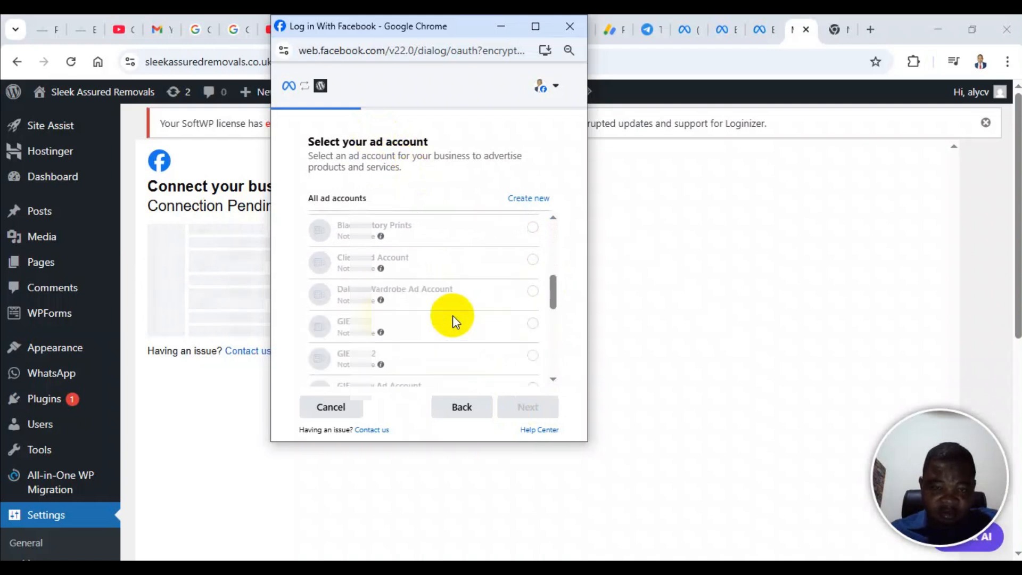
pyautogui.scroll(-3, 454, 318)
pyautogui.click(532, 302)
pyautogui.click(548, 416)
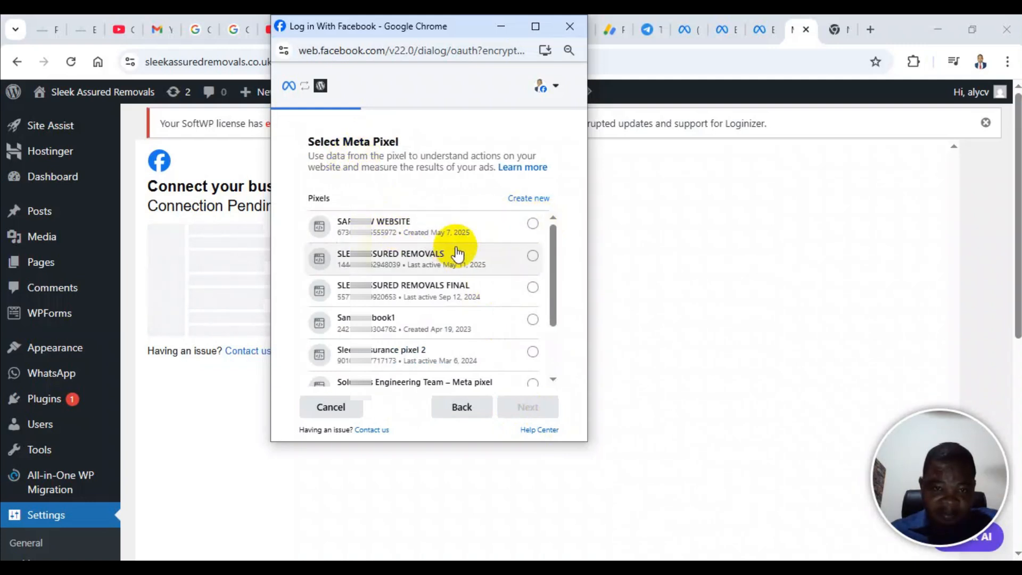
# Step: Check the pixel's name in Events Manager and select Sleek Assurance pixel 2 as the website's Meta Pixel
pyautogui.scroll(-2, 427, 330)
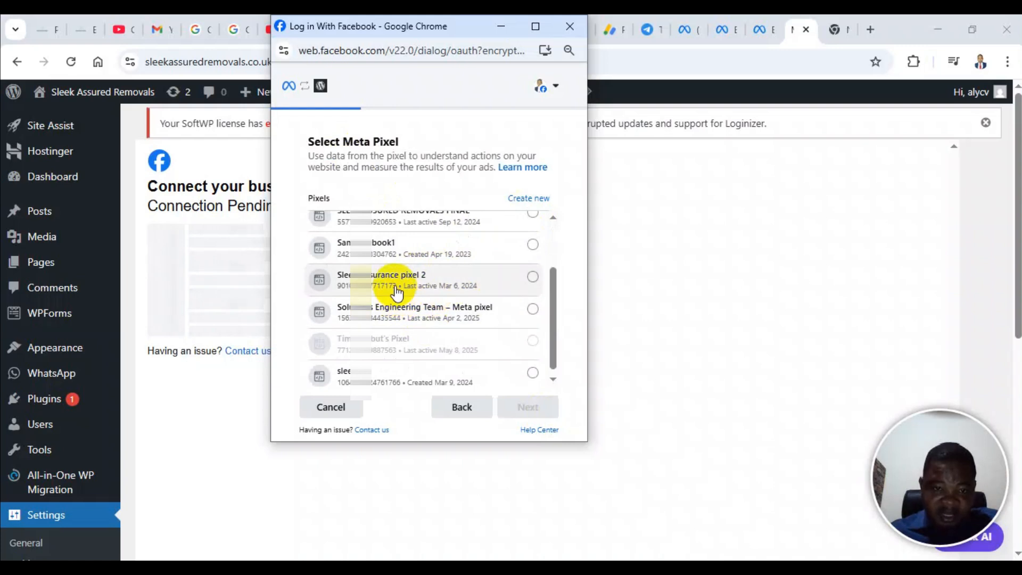
pyautogui.click(749, 21)
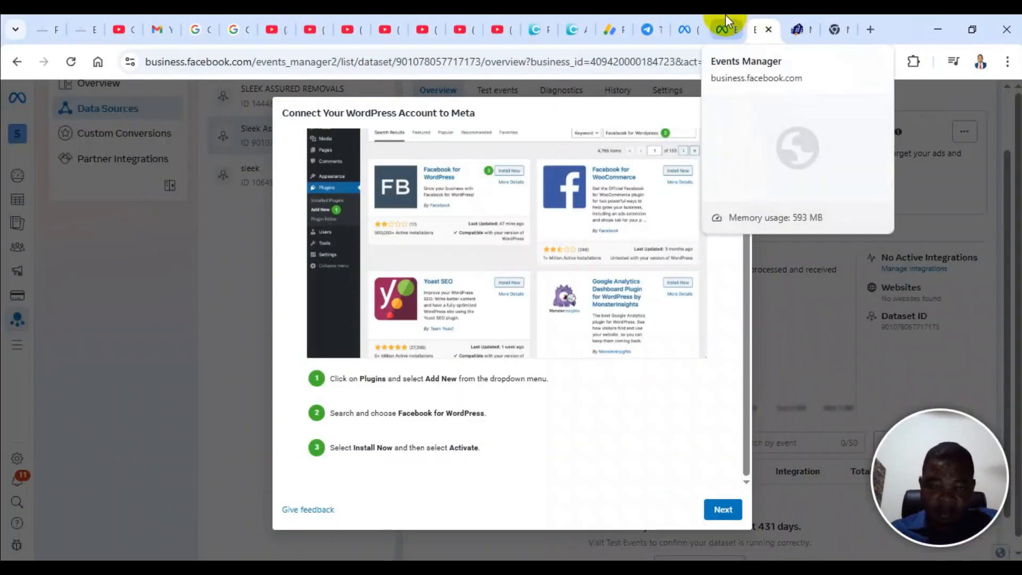
pyautogui.click(725, 16)
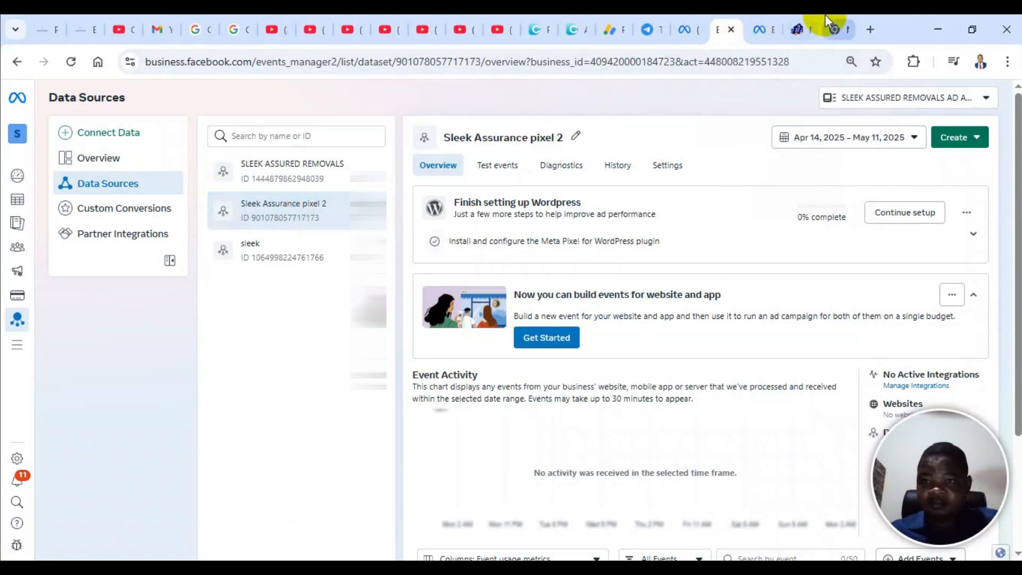
pyautogui.click(803, 16)
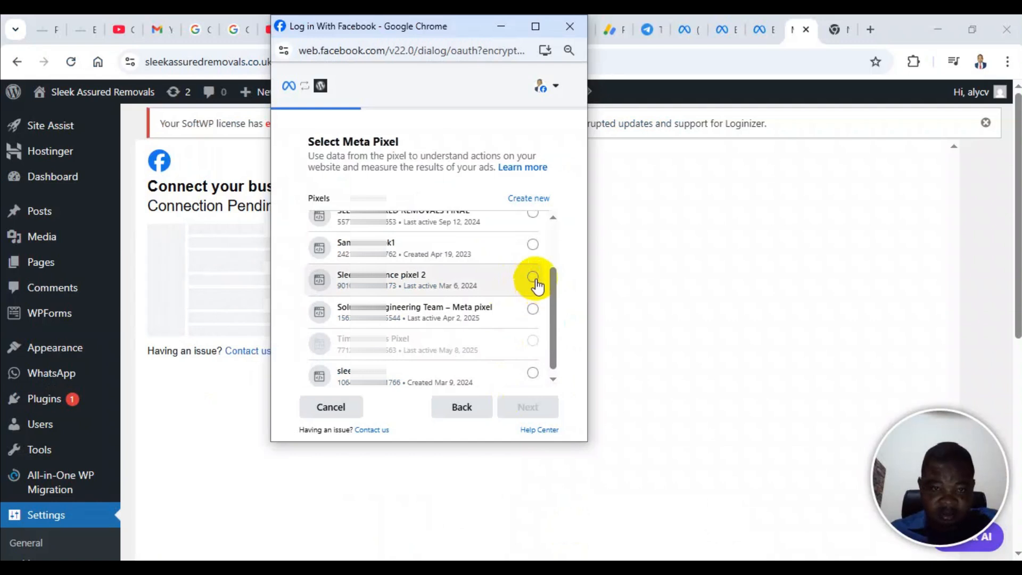
pyautogui.click(533, 277)
pyautogui.click(538, 413)
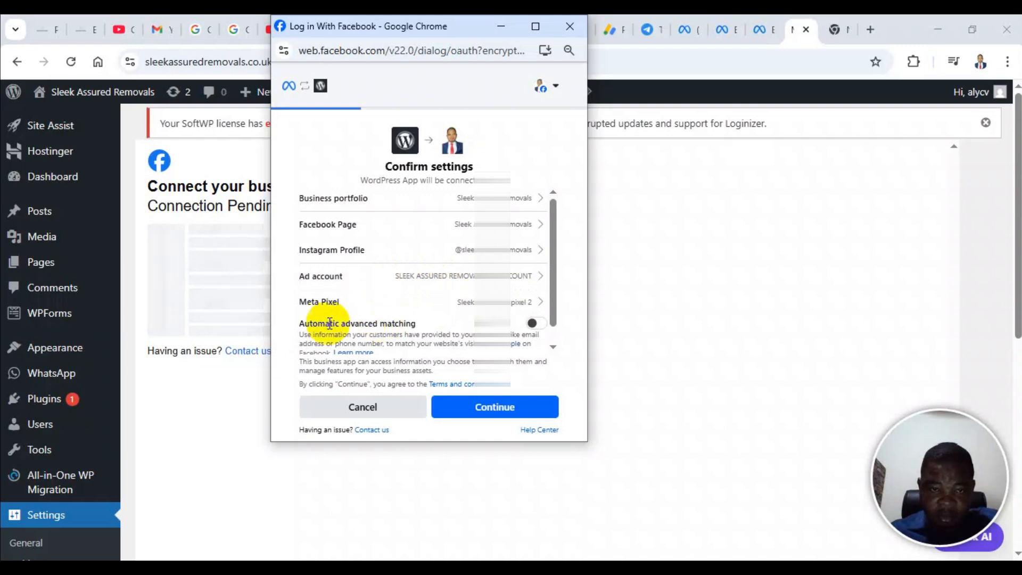
# Step: Turn on automatic advanced matching, confirm the settings and try to grant WordPress App its requested permissions
pyautogui.click(534, 324)
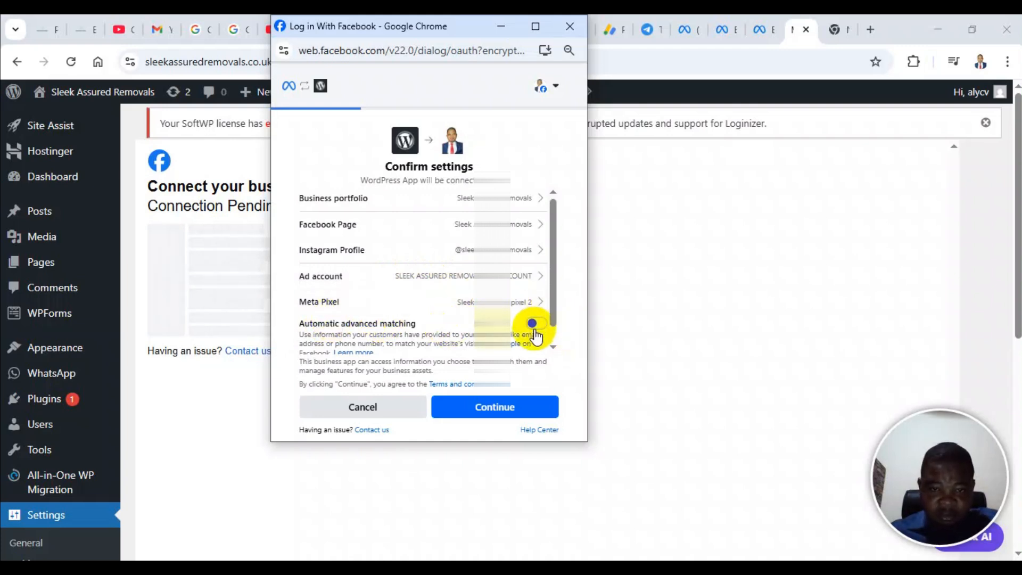
pyautogui.scroll(-1, 432, 327)
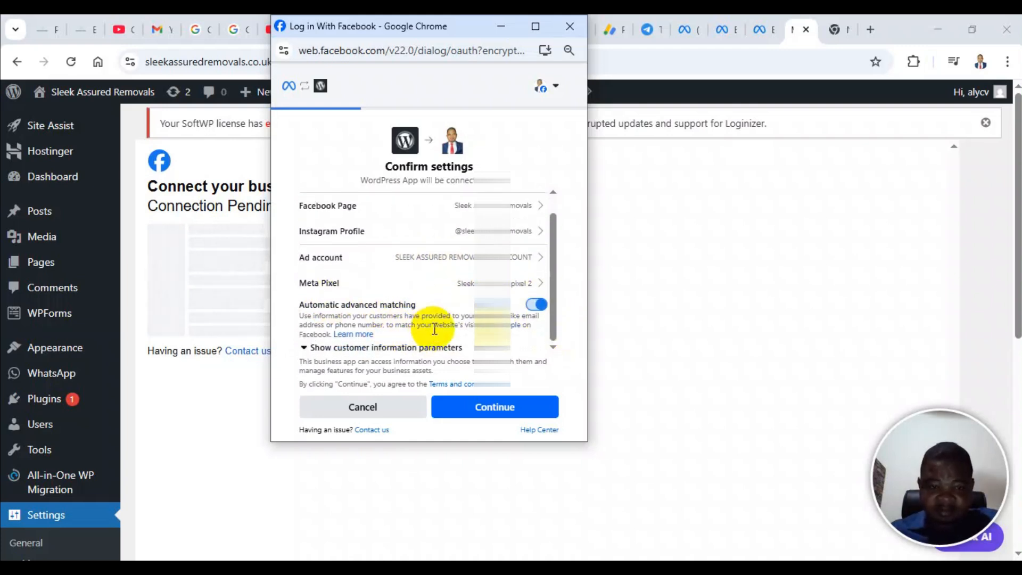
pyautogui.click(506, 419)
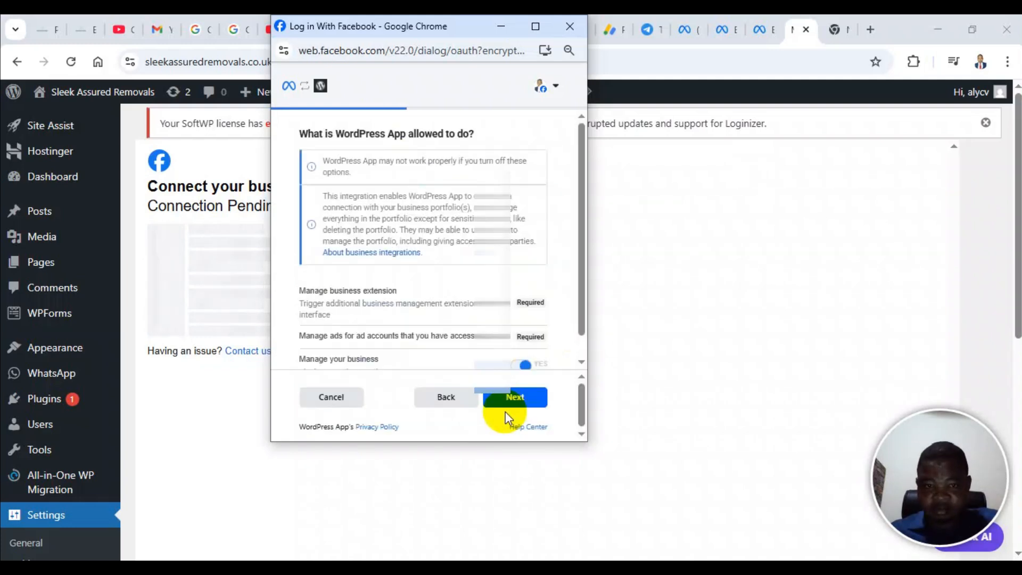
pyautogui.scroll(-1, 511, 333)
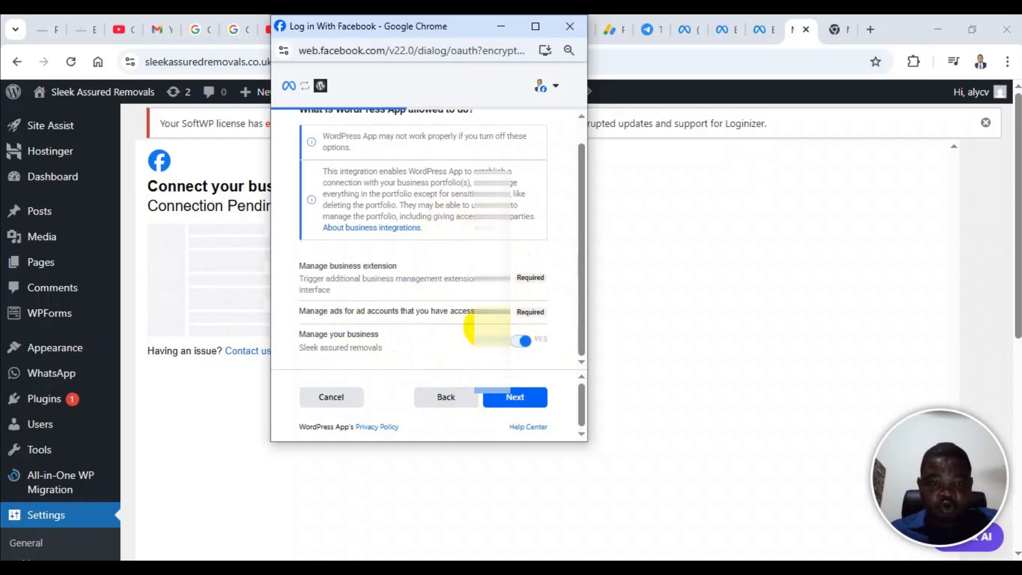
pyautogui.scroll(1, 456, 264)
pyautogui.click(515, 396)
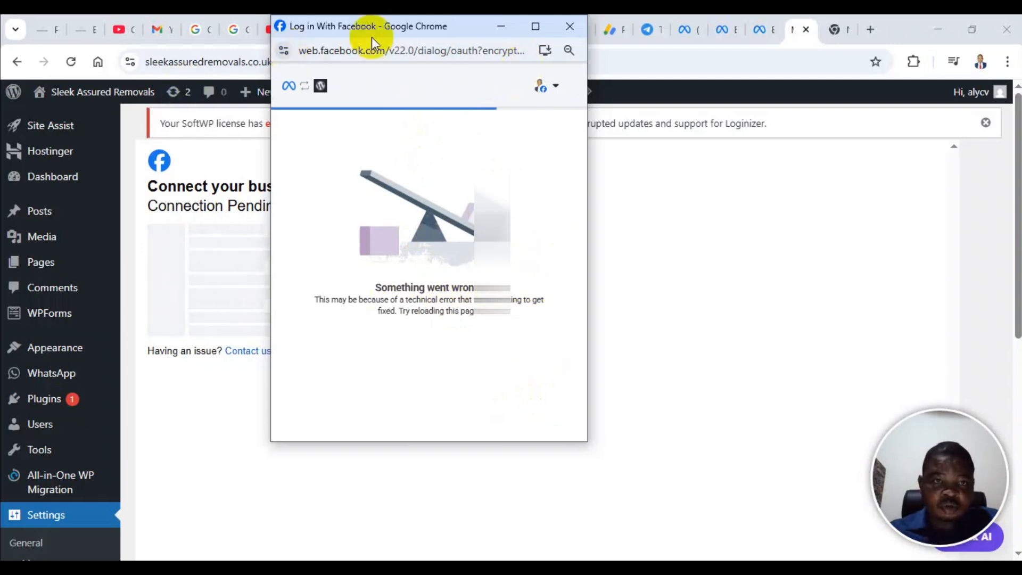
# Step: Reload the Facebook login page in an enlarged window and continue with the signed-in account to the Confirm settings page
pyautogui.click(283, 50)
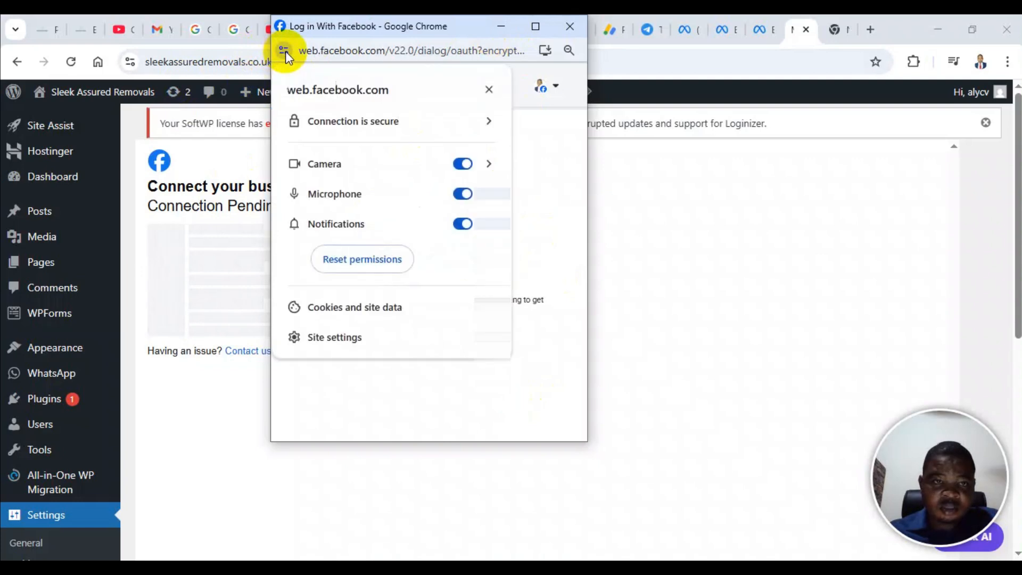
pyautogui.click(559, 126)
pyautogui.click(535, 26)
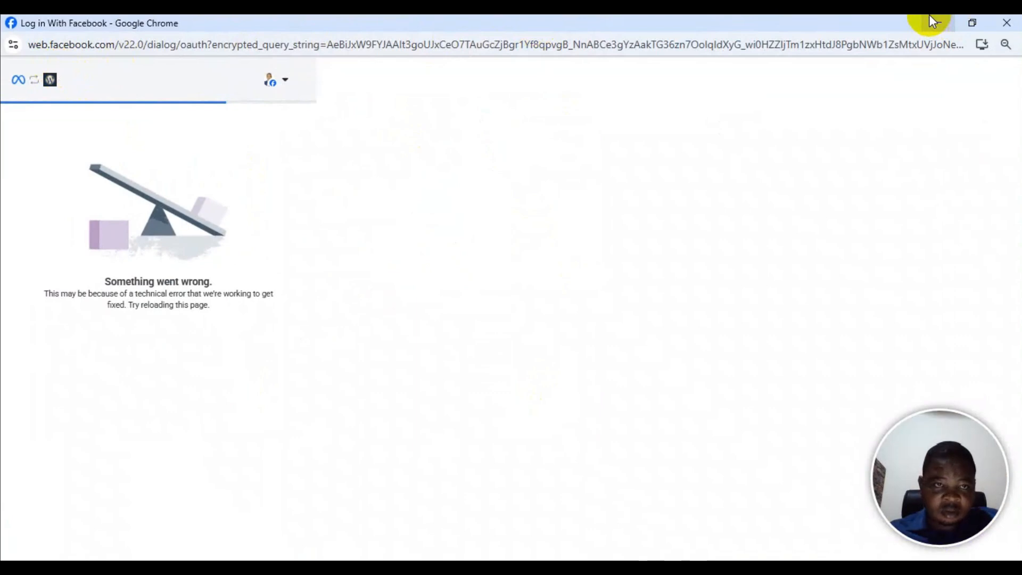
pyautogui.rightClick(484, 164)
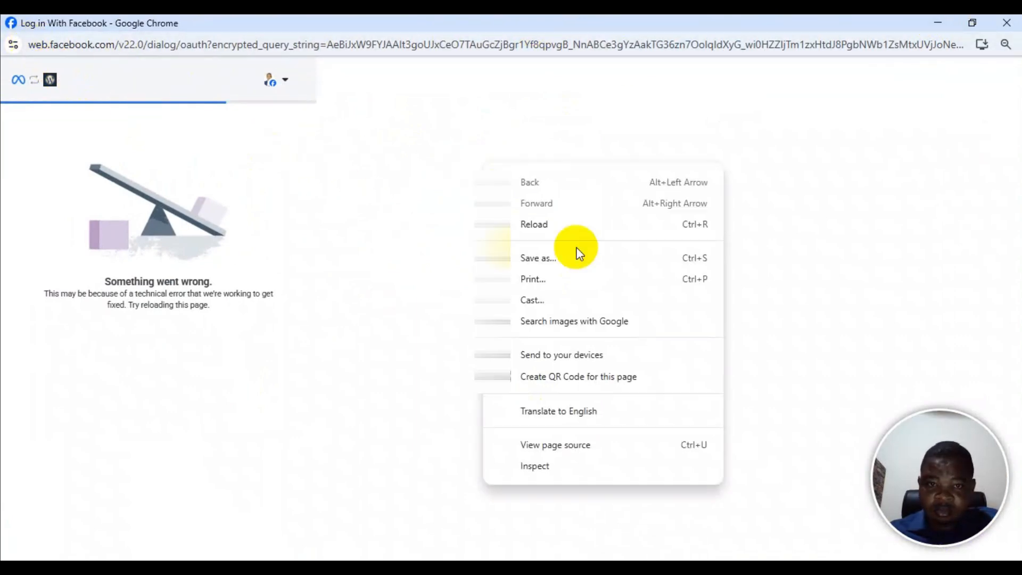
pyautogui.click(555, 224)
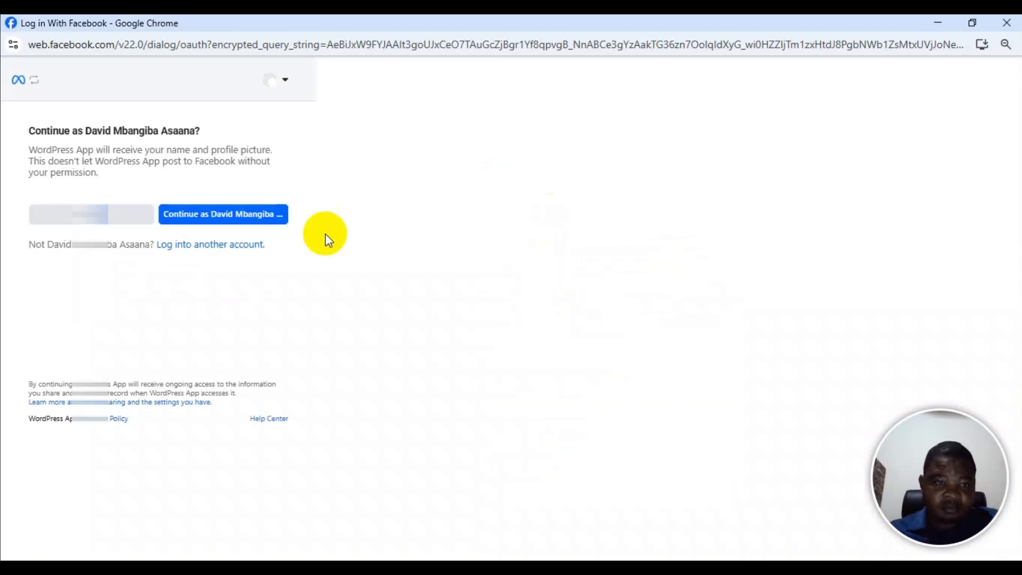
pyautogui.click(241, 214)
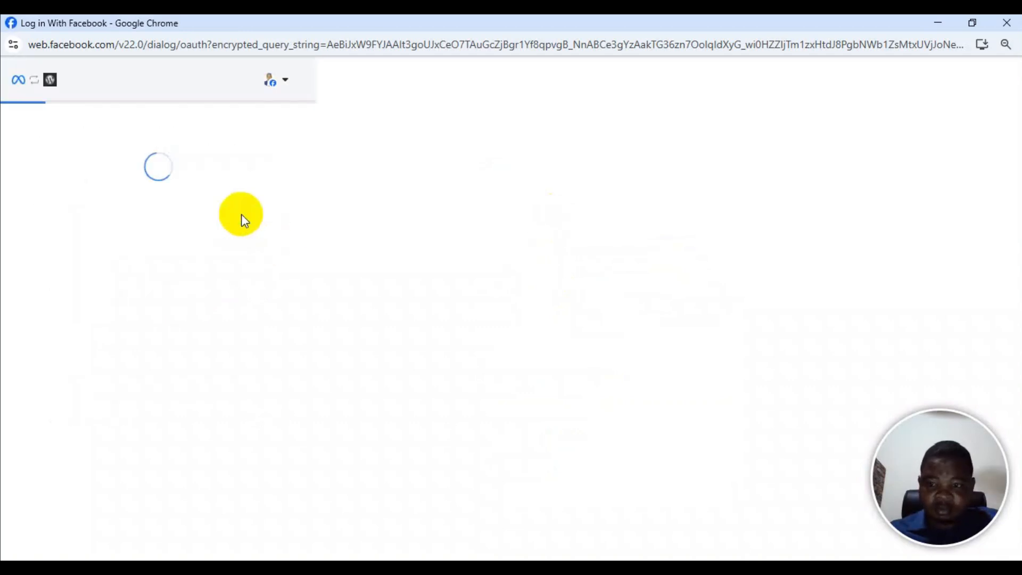
pyautogui.click(234, 408)
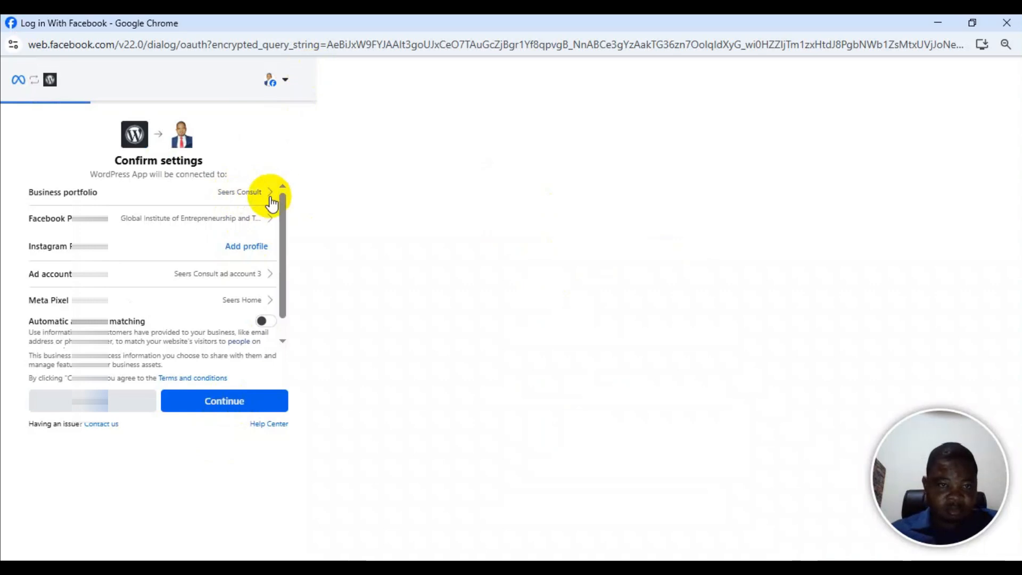
# Step: Set the business portfolio for the WordPress connection to Sleek assured removals
pyautogui.click(155, 191)
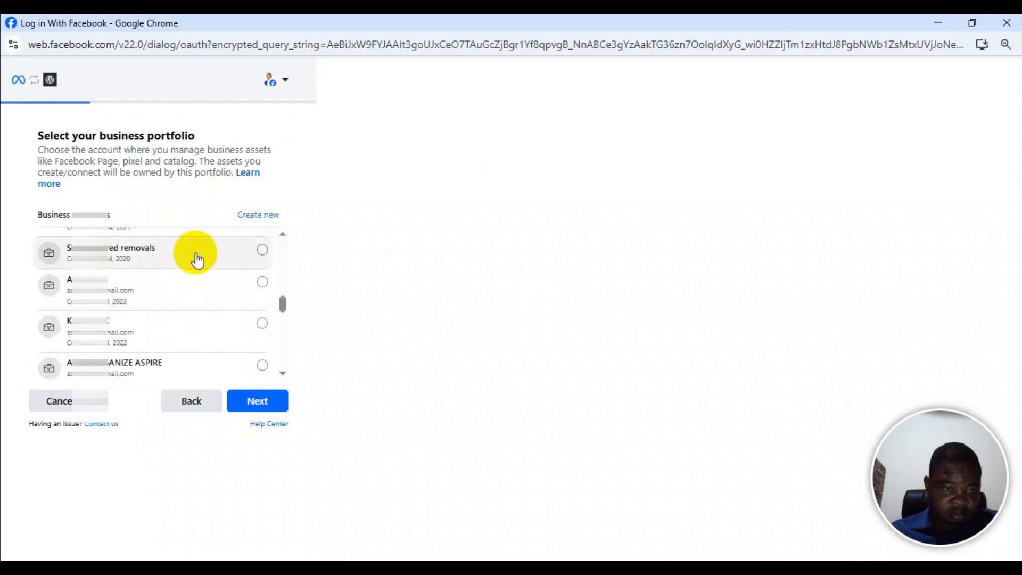
pyautogui.click(197, 254)
pyautogui.click(254, 400)
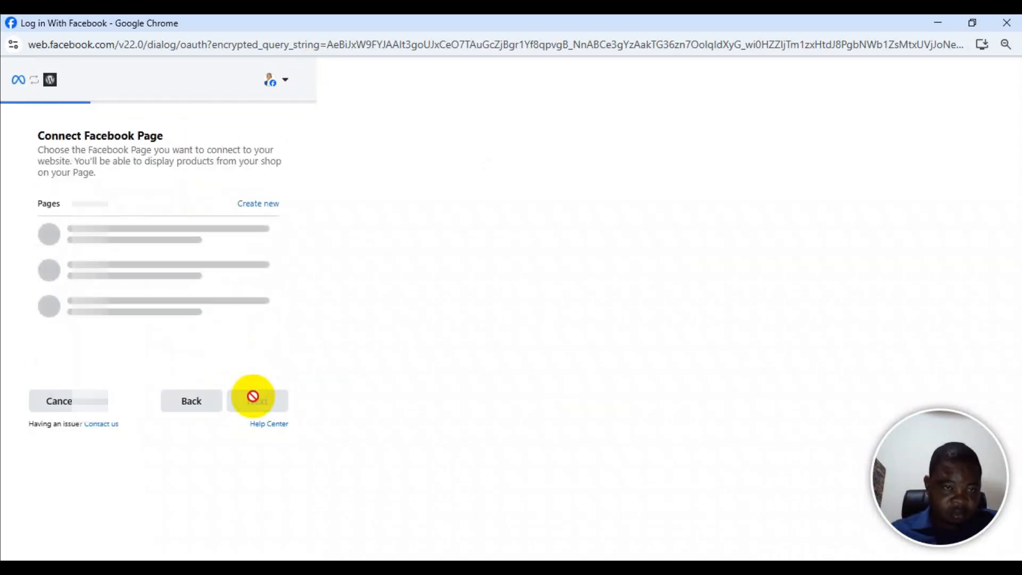
pyautogui.scroll(-5, 216, 309)
pyautogui.scroll(-5, 202, 290)
pyautogui.click(182, 256)
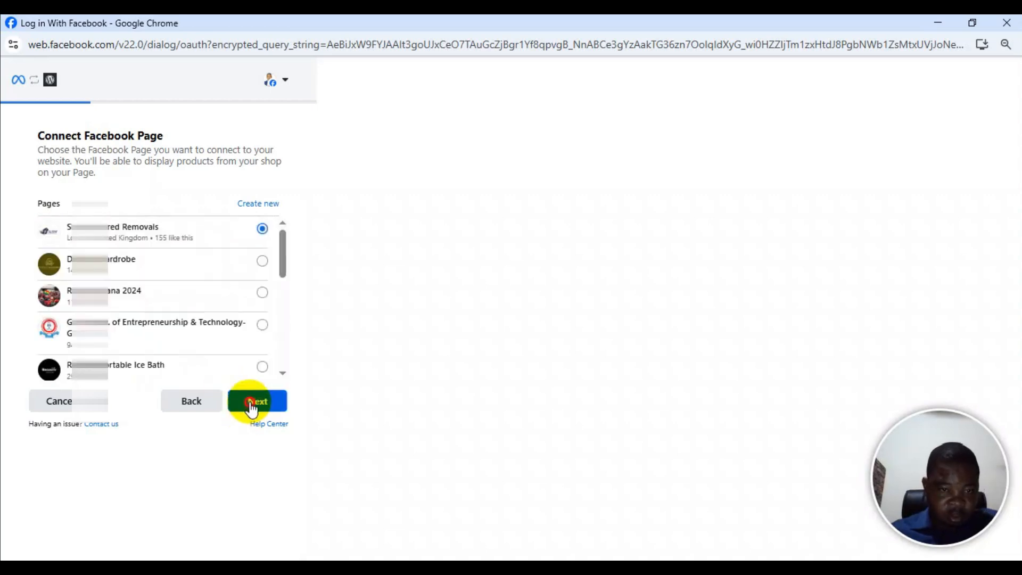
pyautogui.click(251, 406)
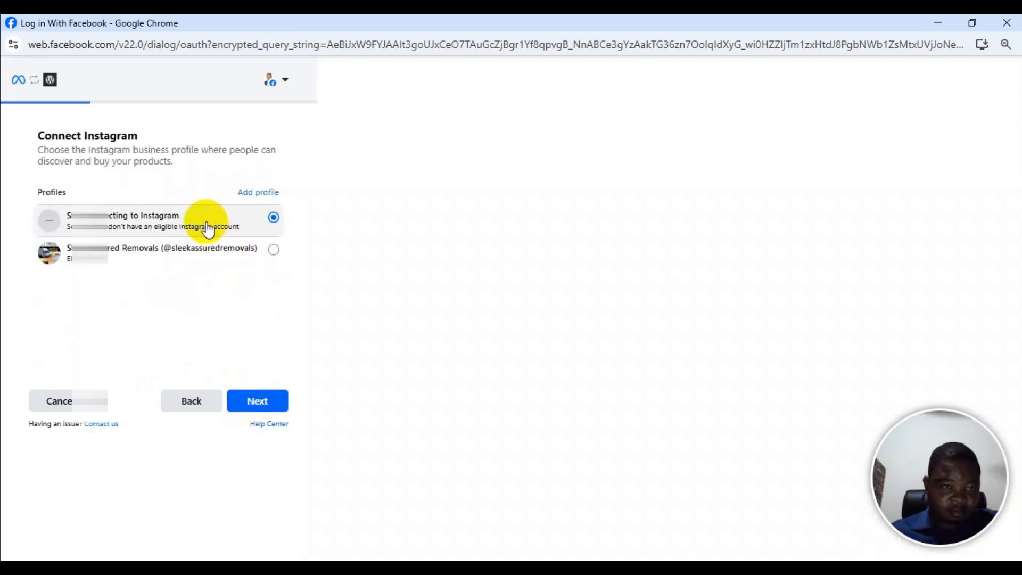
pyautogui.click(200, 260)
pyautogui.click(267, 403)
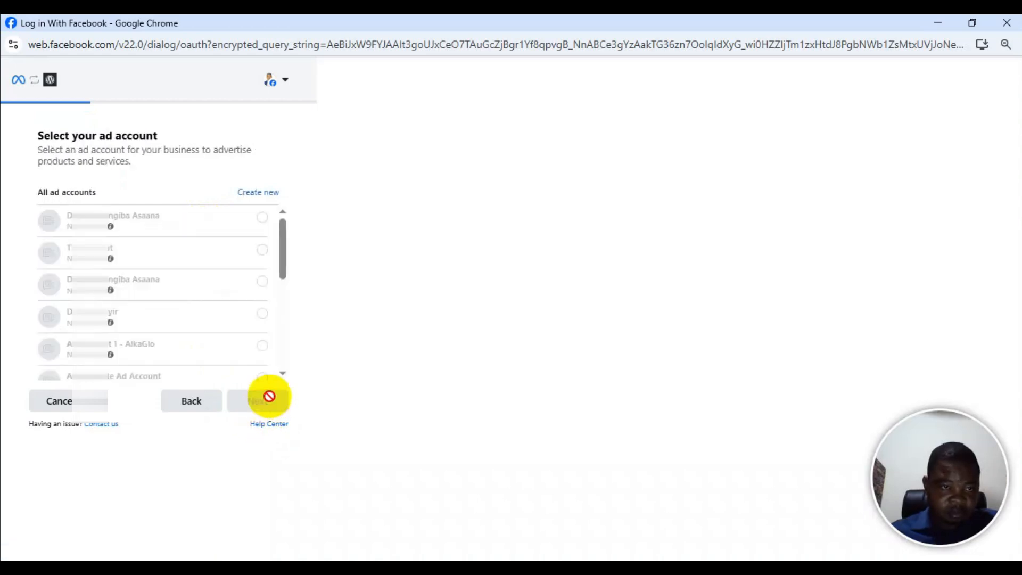
# Step: Select SLEEK ASSURED REMOVALS AD ACCOUNT as the ad account for the connection
pyautogui.scroll(-2, 140, 275)
pyautogui.scroll(-3, 139, 275)
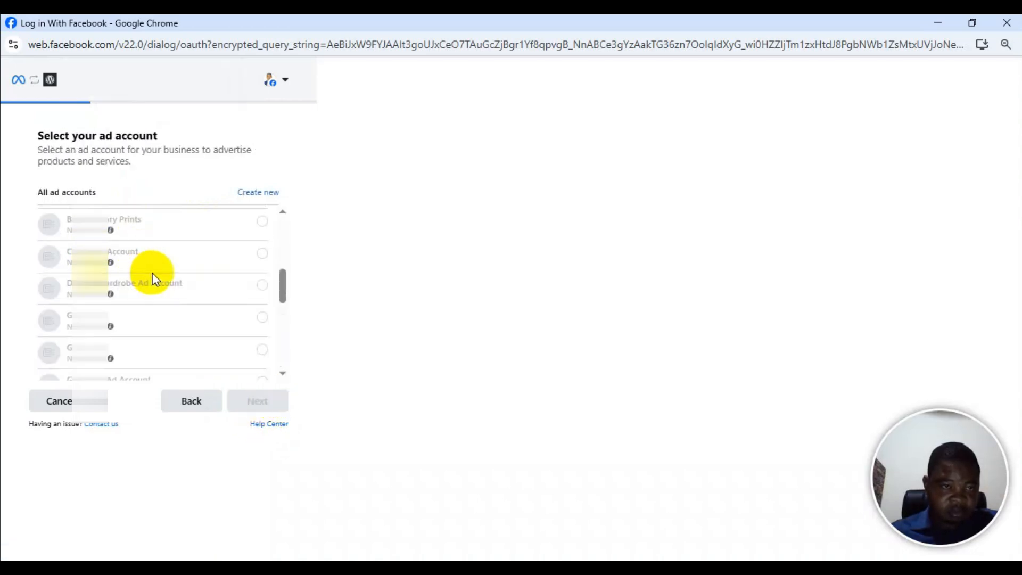
pyautogui.scroll(-4, 105, 346)
pyautogui.click(154, 281)
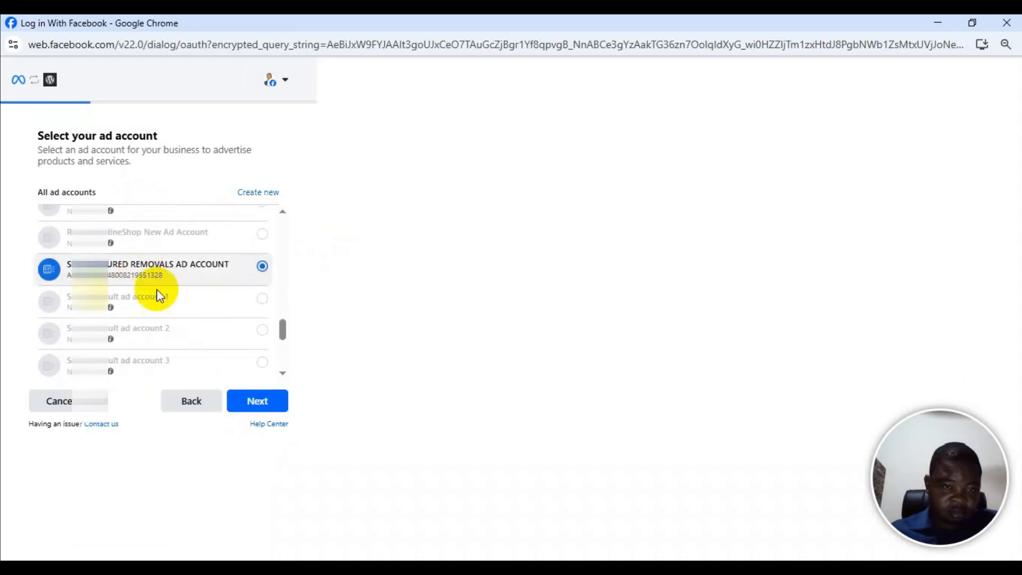
pyautogui.click(264, 401)
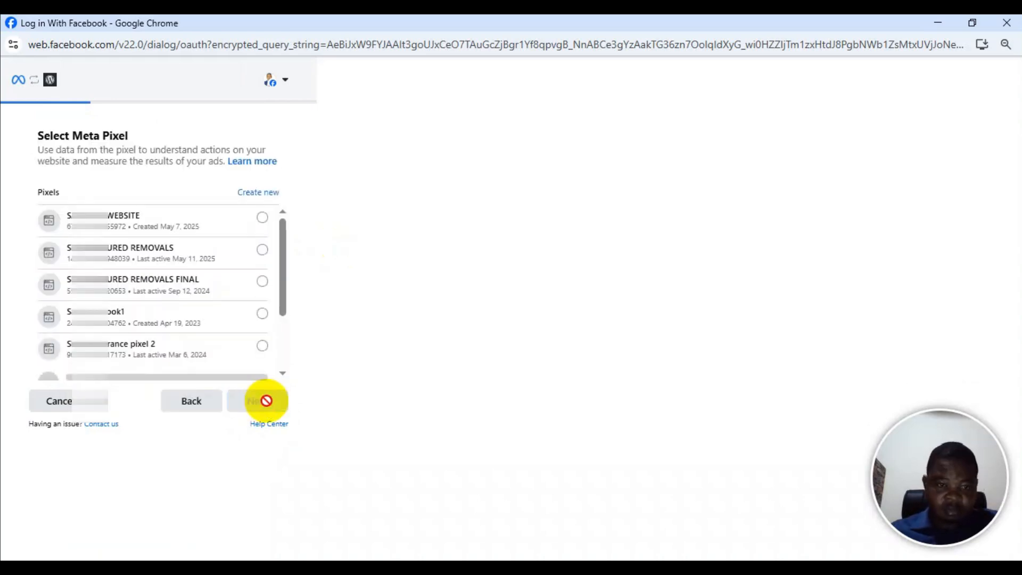
# Step: Choose Sleek Assurance pixel 2, accept WordPress App's default permissions and finish the Facebook connection
pyautogui.click(170, 347)
pyautogui.click(264, 406)
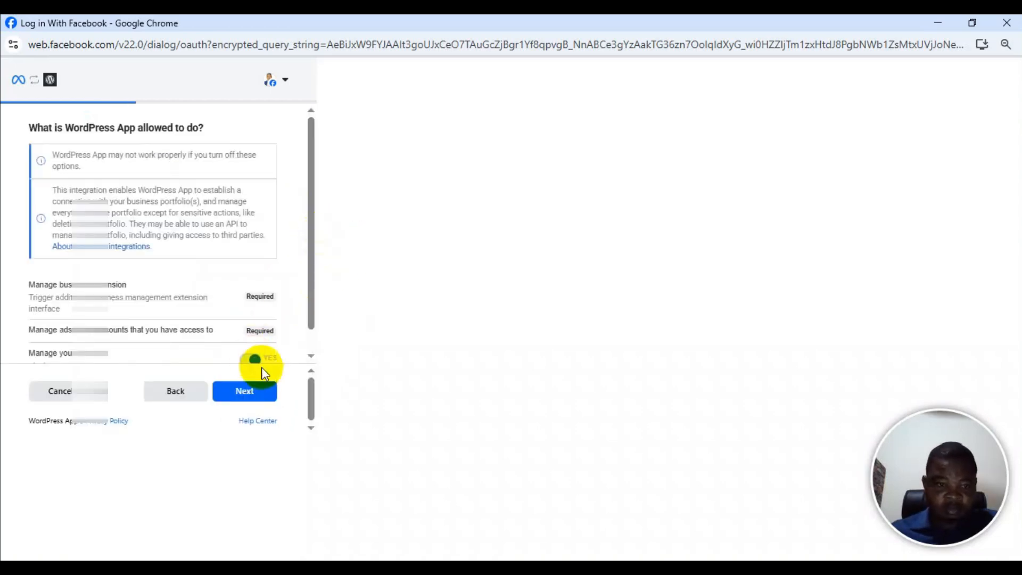
pyautogui.click(255, 396)
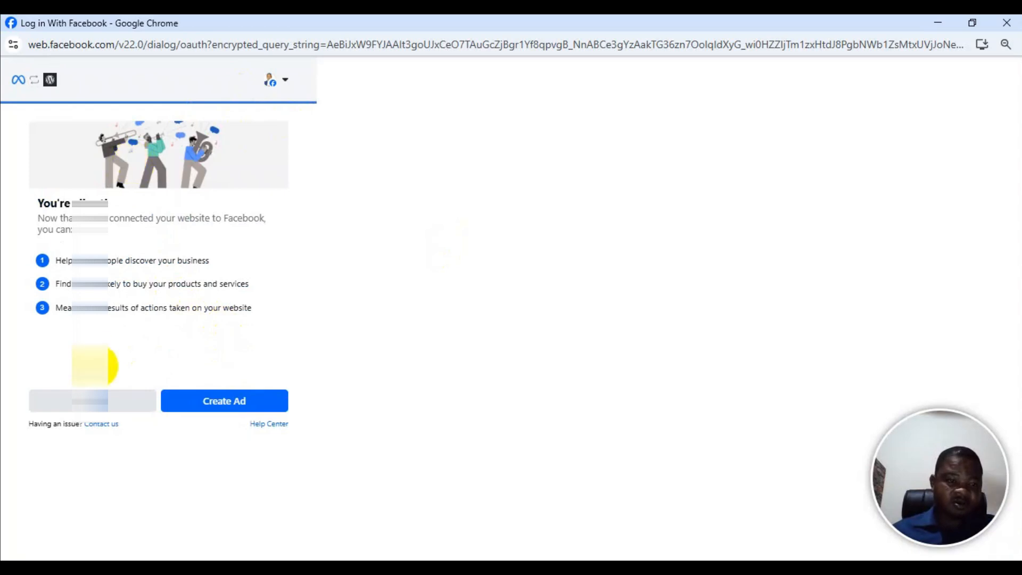
pyautogui.click(103, 404)
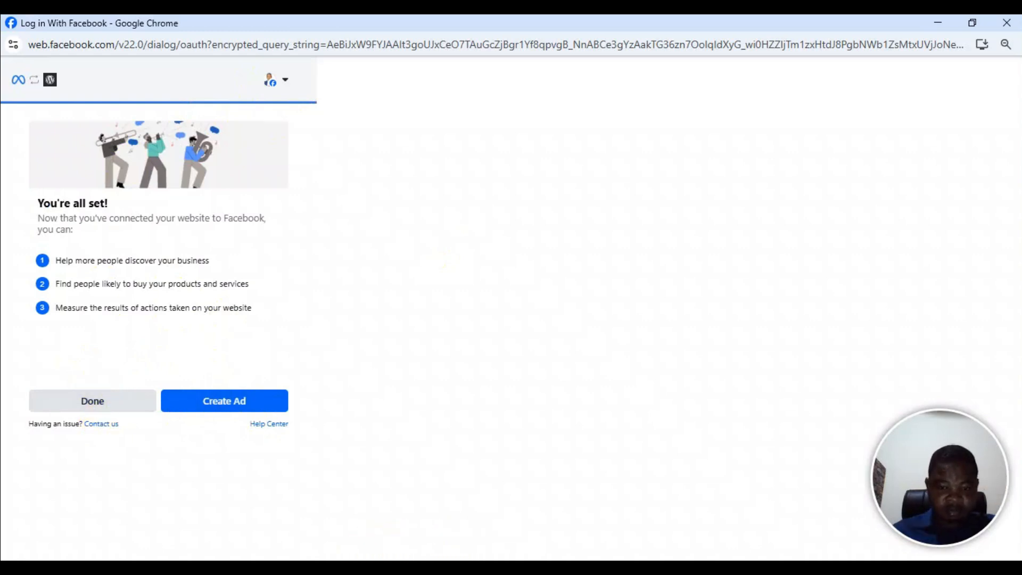
pyautogui.click(102, 405)
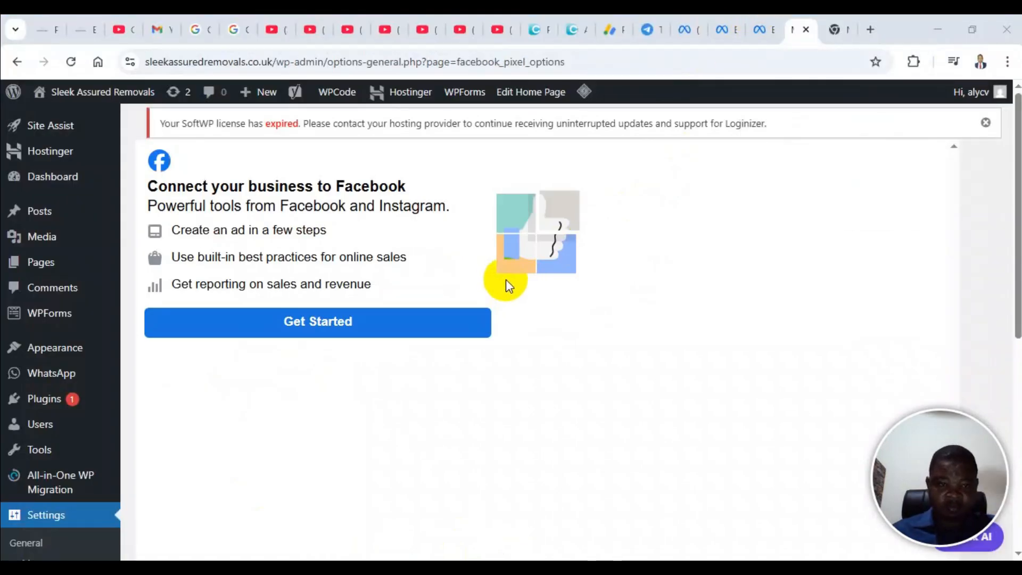
# Step: Return to Events Manager and advance the WordPress setup guide to its Verify connection stage
pyautogui.click(762, 29)
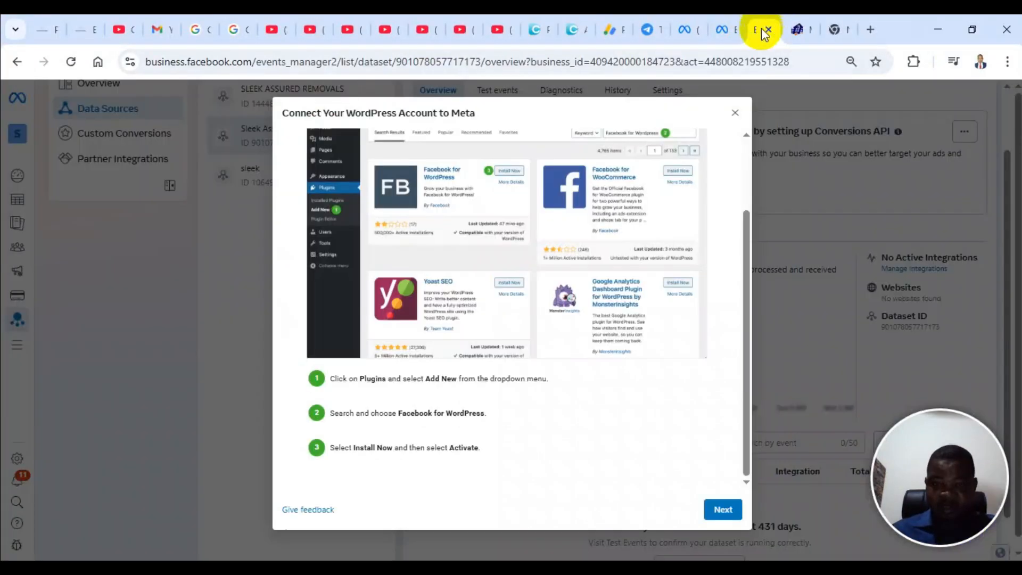
pyautogui.click(736, 511)
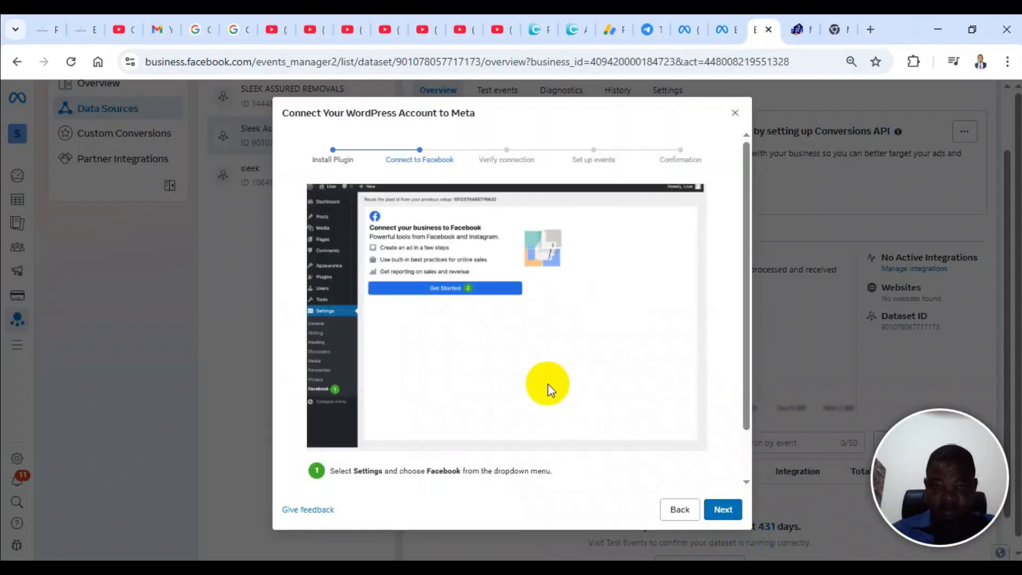
pyautogui.scroll(-2, 548, 386)
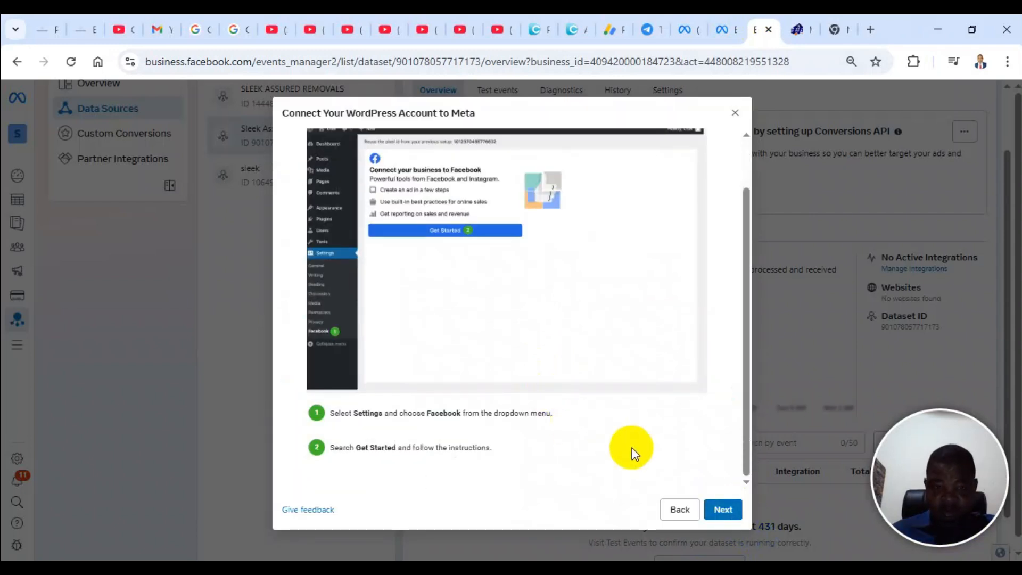
pyautogui.click(724, 510)
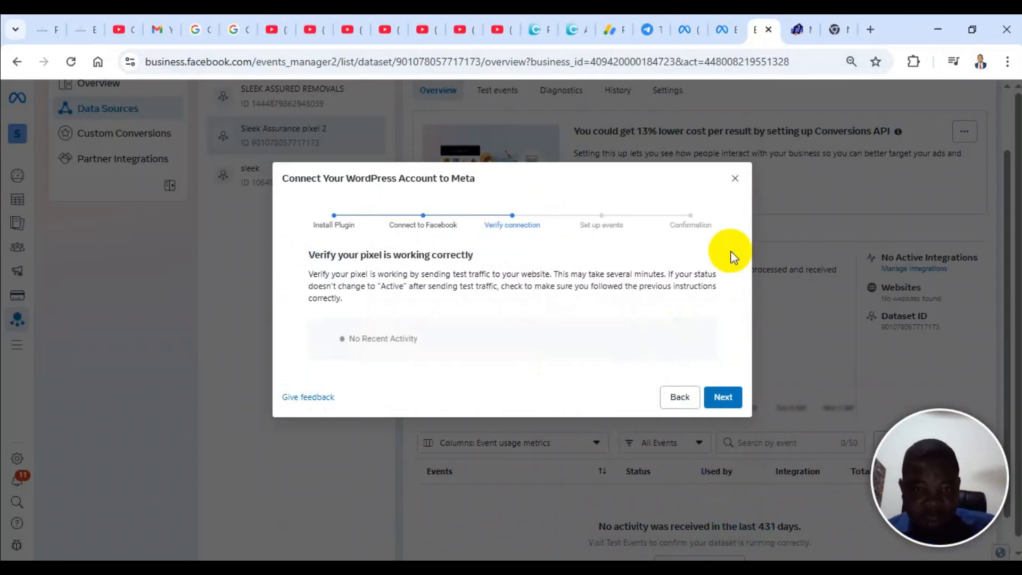
# Step: Open the live Sleek Assured Removals website in a new tab from the WordPress admin to generate test traffic
pyautogui.click(790, 15)
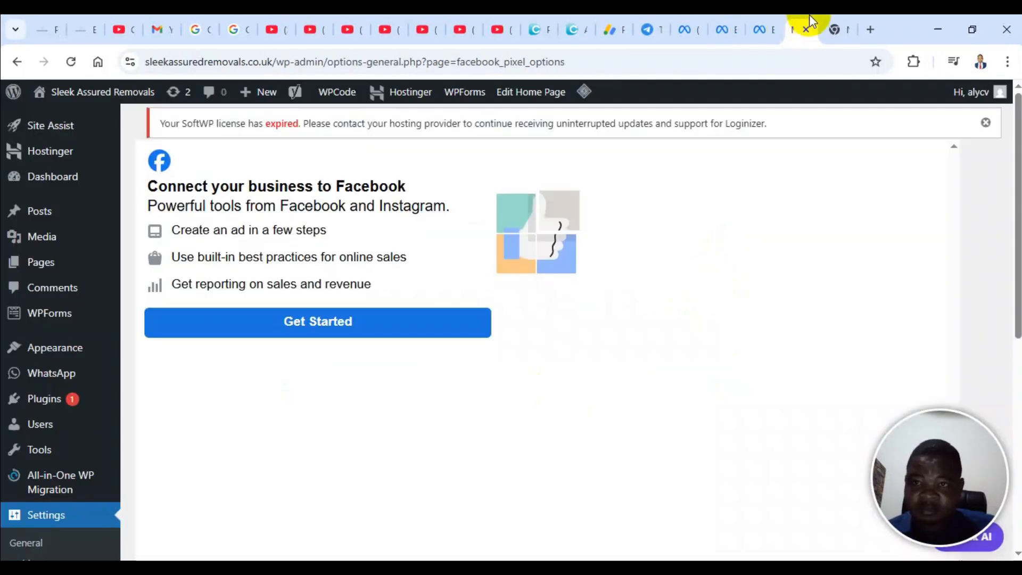
pyautogui.click(844, 17)
pyautogui.click(809, 21)
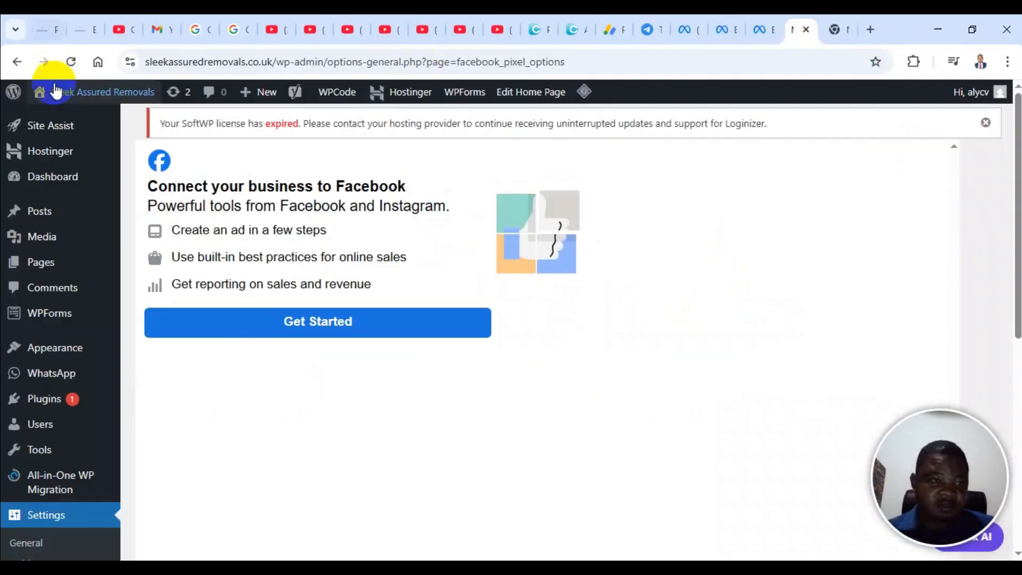
pyautogui.rightClick(75, 116)
pyautogui.click(133, 133)
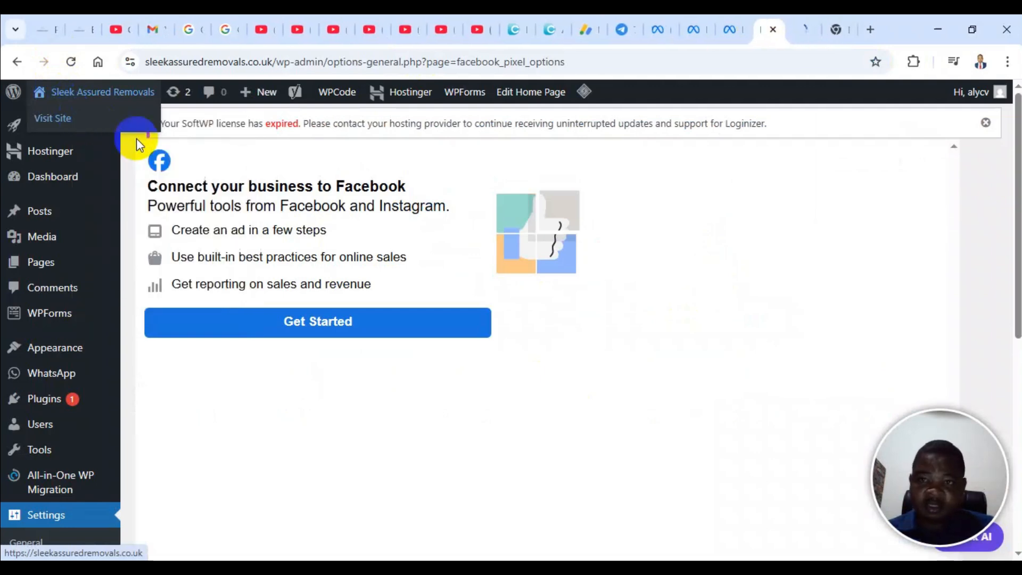
# Step: Browse the live Sleek Assured Removals home page down and back up to generate test traffic for the pixel
pyautogui.click(815, 15)
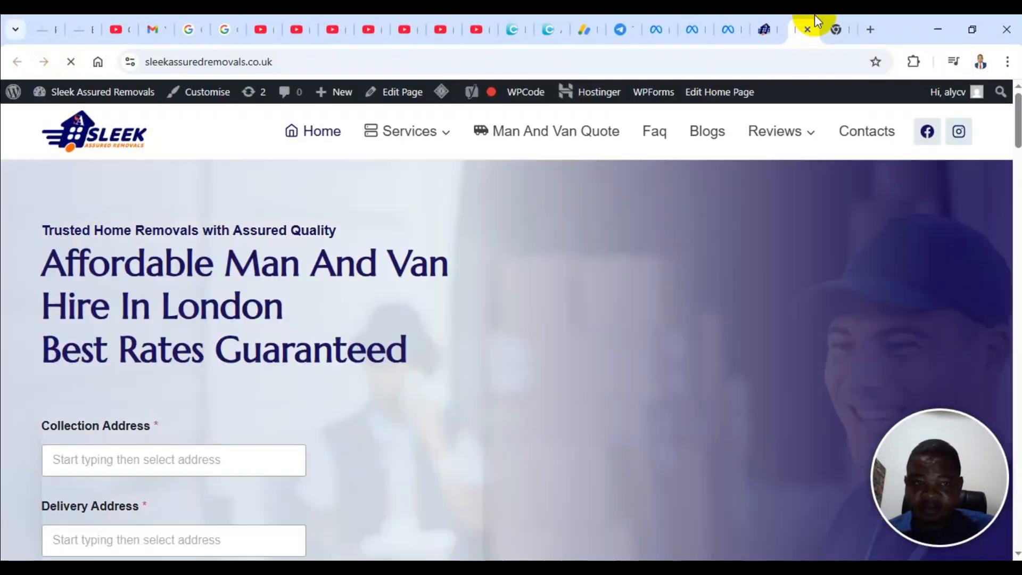
pyautogui.scroll(-15, 507, 232)
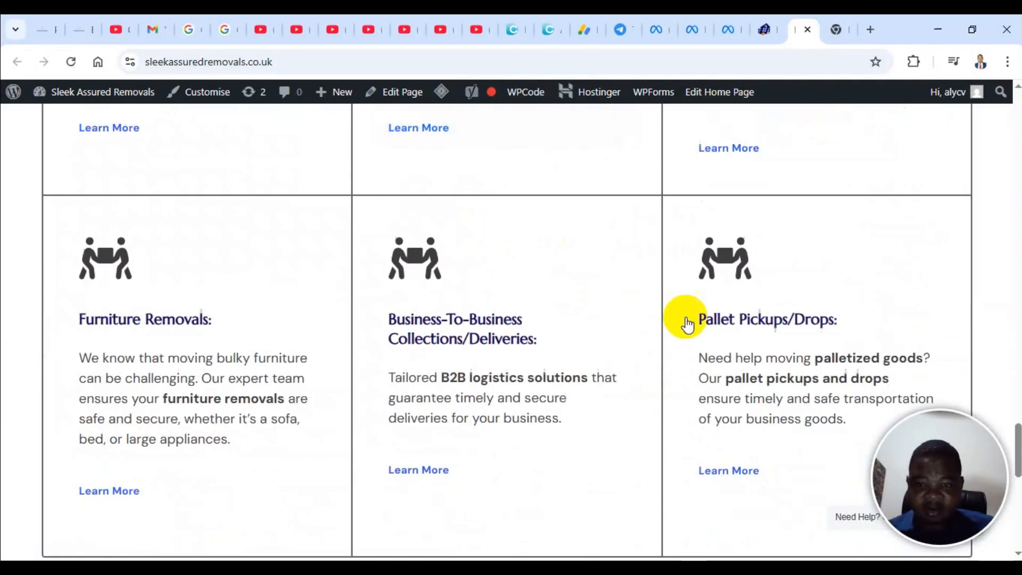
pyautogui.scroll(15, 689, 331)
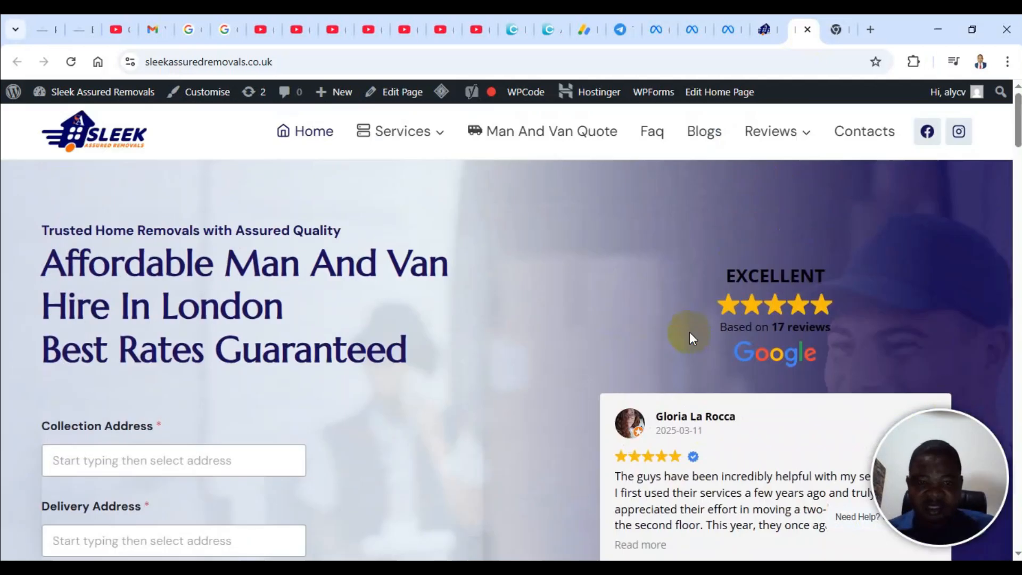
pyautogui.click(728, 23)
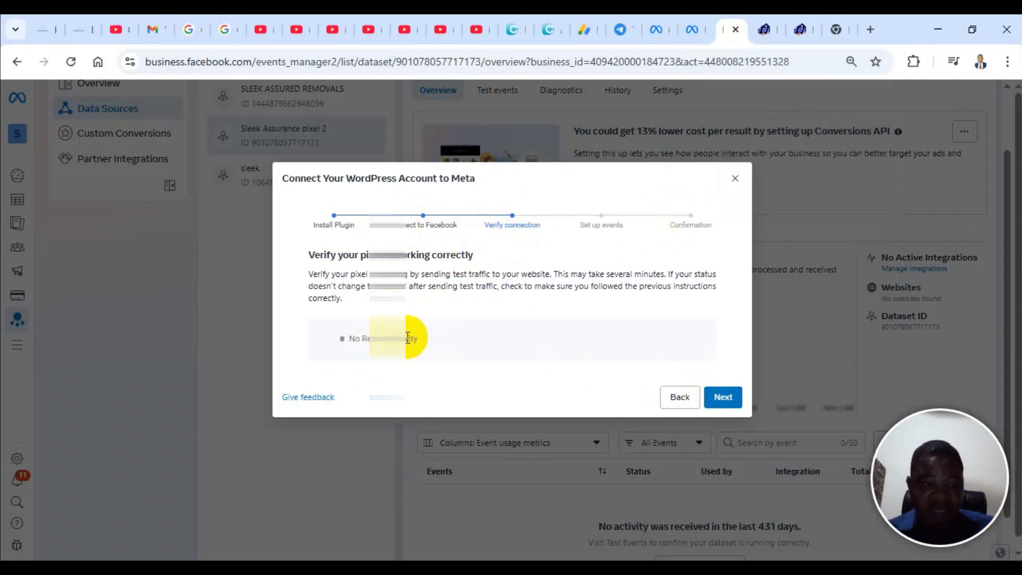
pyautogui.click(724, 398)
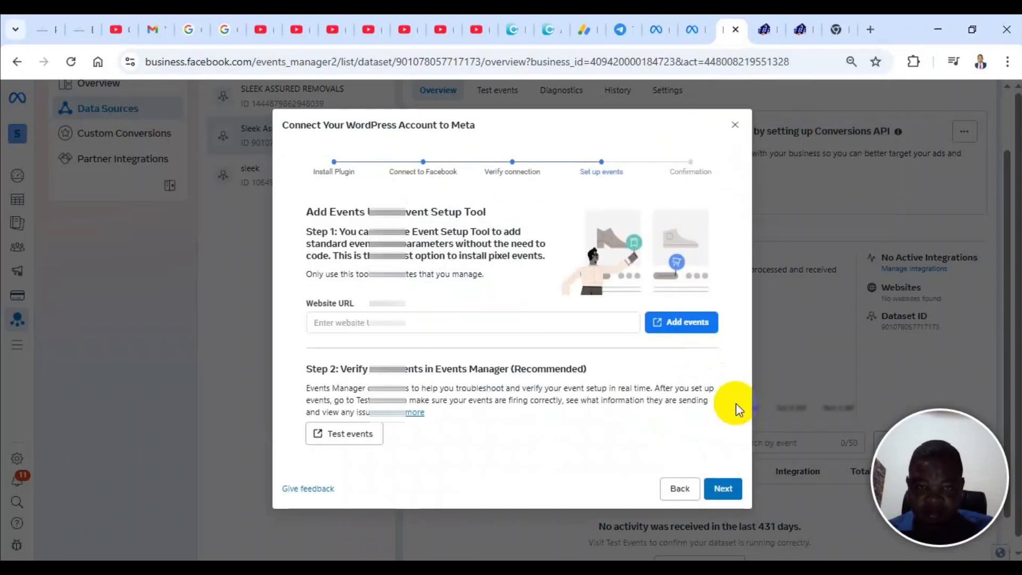
pyautogui.click(551, 324)
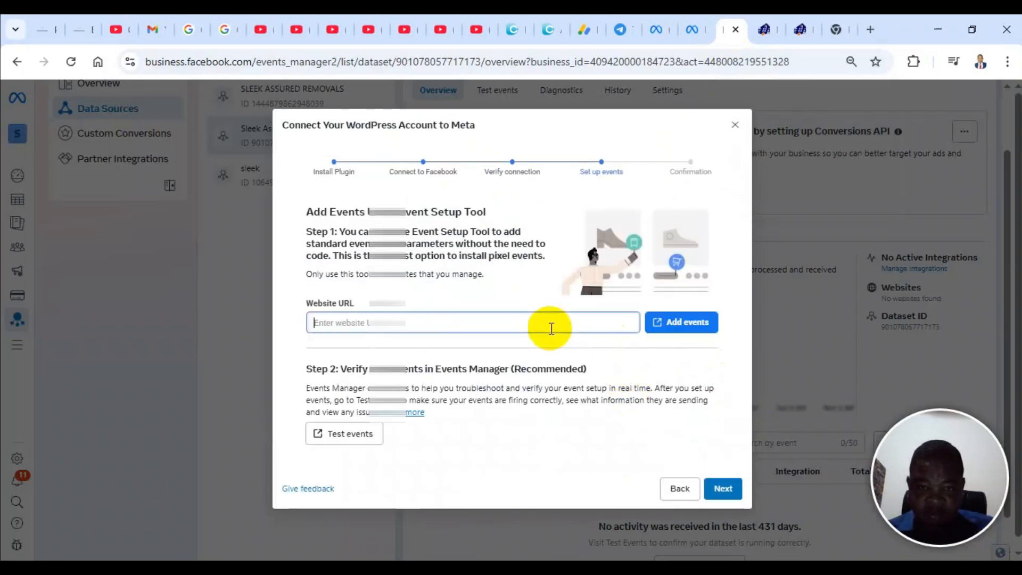
pyautogui.write('https://sleekassuredremovals.co.uk/')
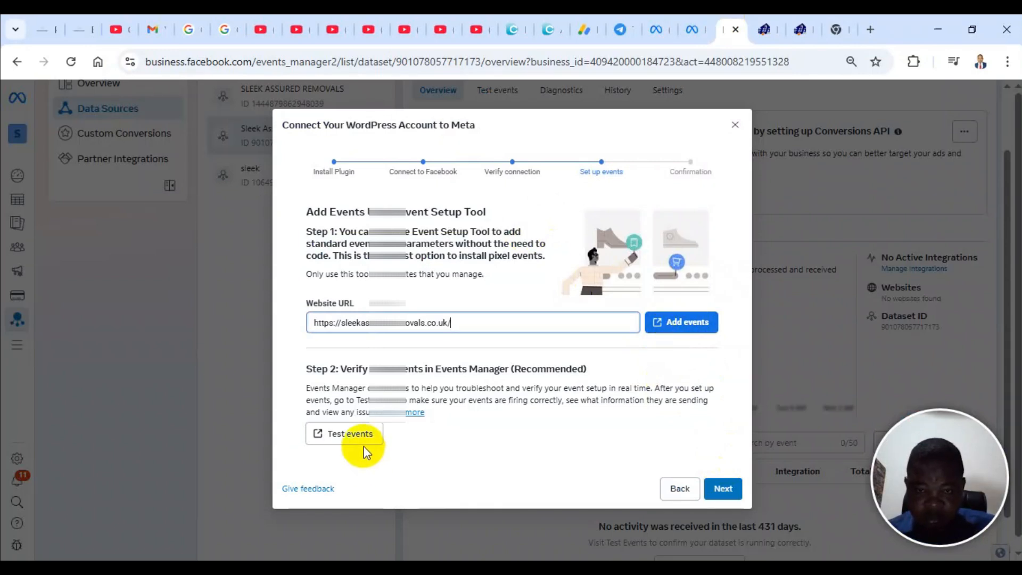
# Step: Open the Test events page for Sleek Assurance pixel 2 from the setup guide and dismiss the ad-detection pop-up
pyautogui.rightClick(333, 433)
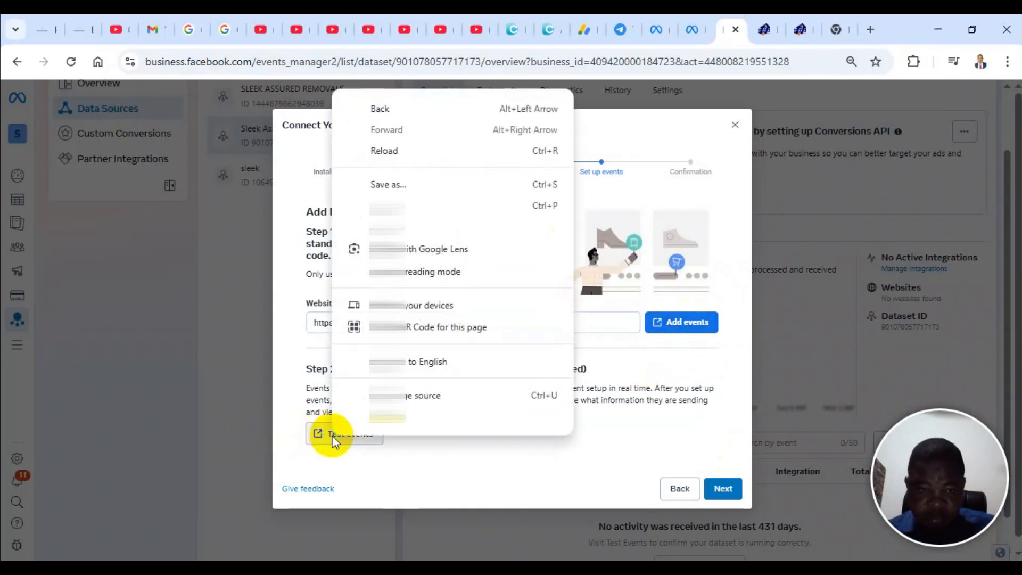
pyautogui.click(712, 119)
pyautogui.click(365, 441)
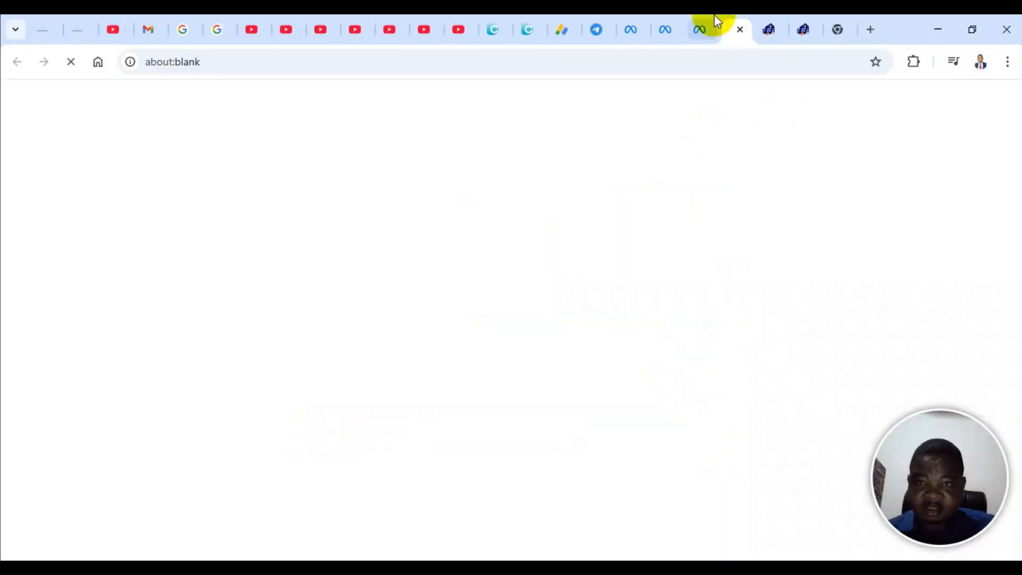
pyautogui.click(696, 15)
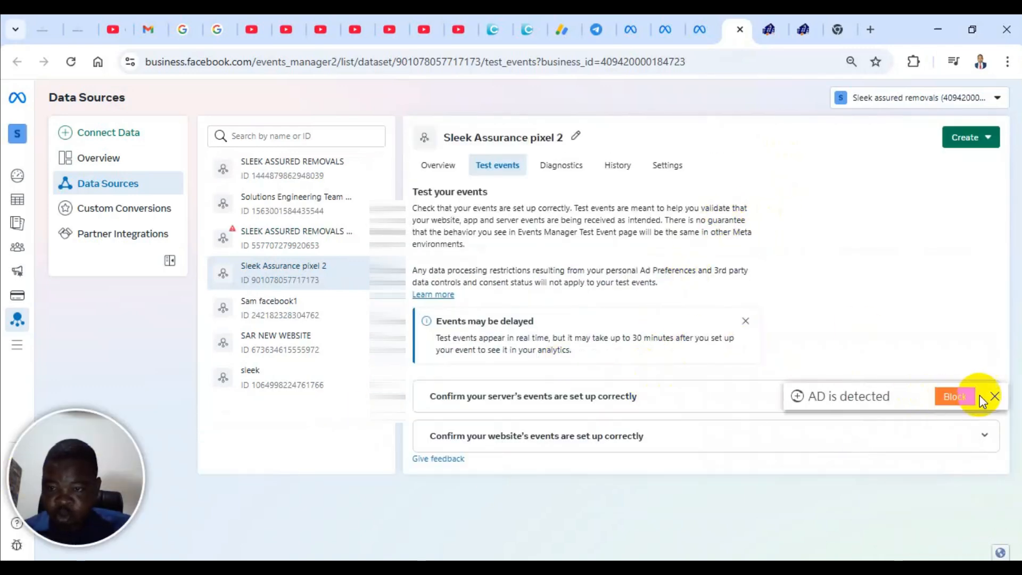
pyautogui.click(994, 397)
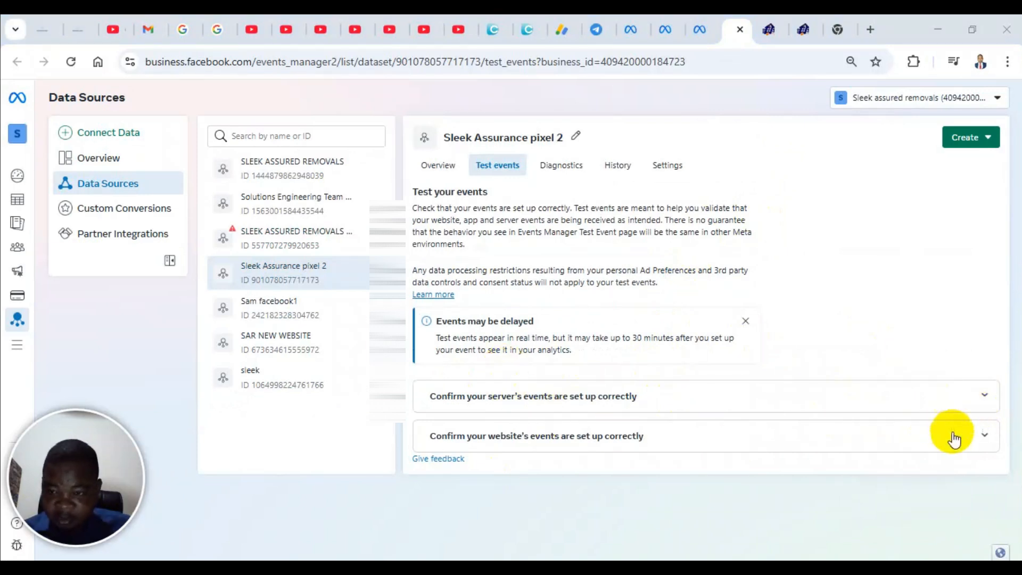
pyautogui.click(984, 436)
pyautogui.scroll(-2, 658, 457)
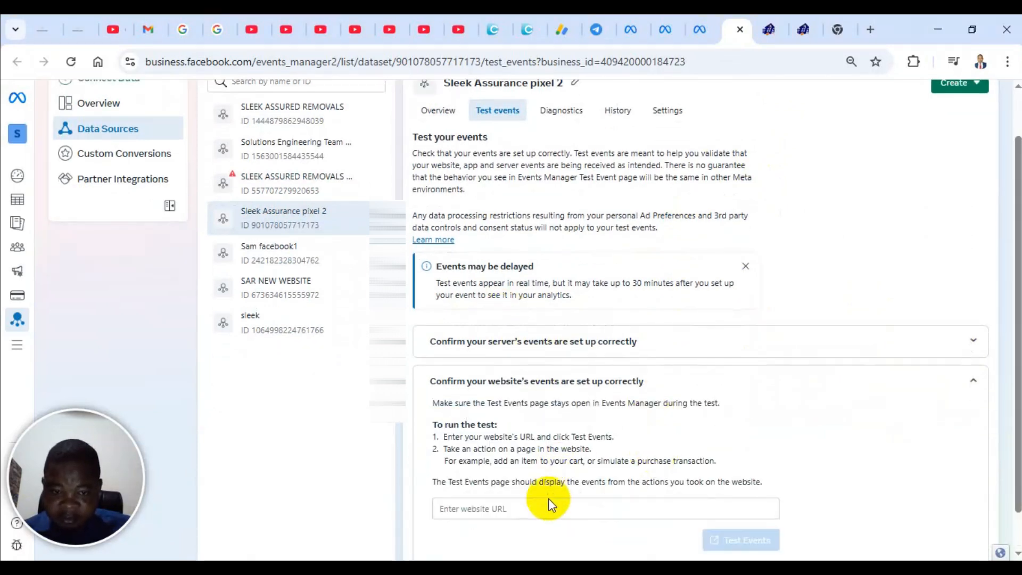
pyautogui.scroll(-1, 532, 479)
pyautogui.rightClick(506, 462)
pyautogui.click(532, 290)
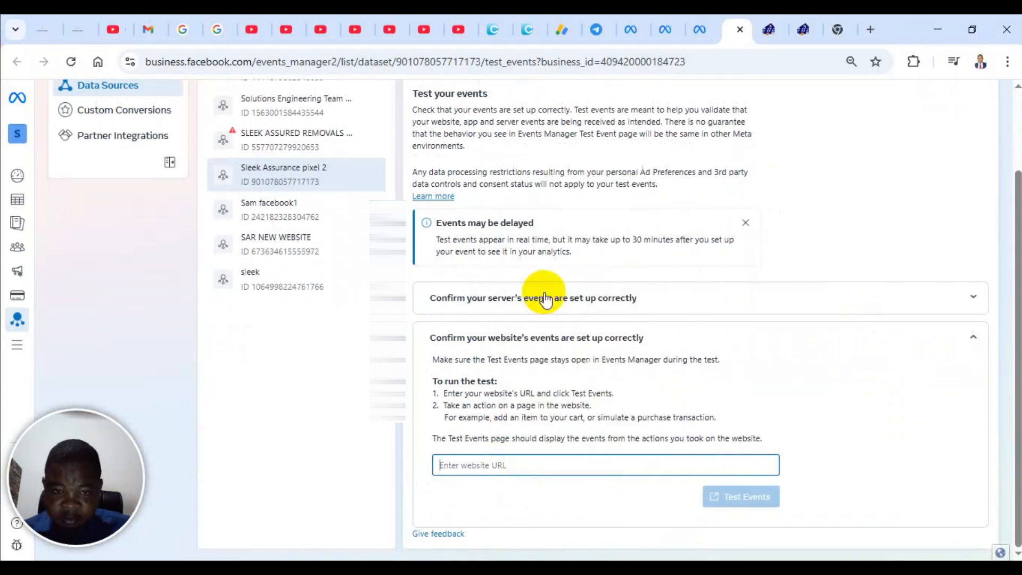
pyautogui.click(746, 497)
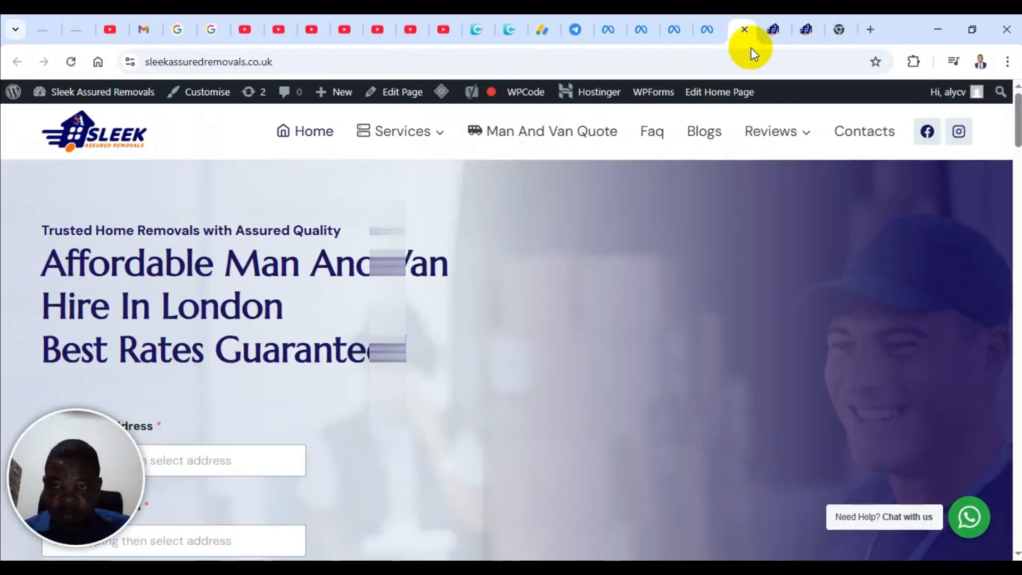
# Step: Return to Sleek Assurance pixel 2 and examine its test events, server setup instructions and overview for received activity
pyautogui.click(705, 27)
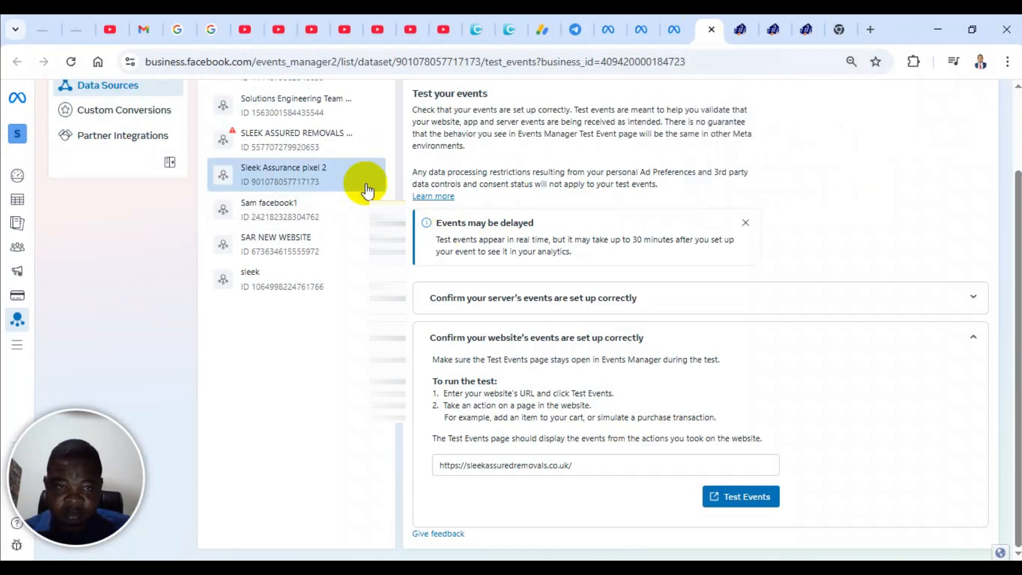
pyautogui.scroll(2, 622, 264)
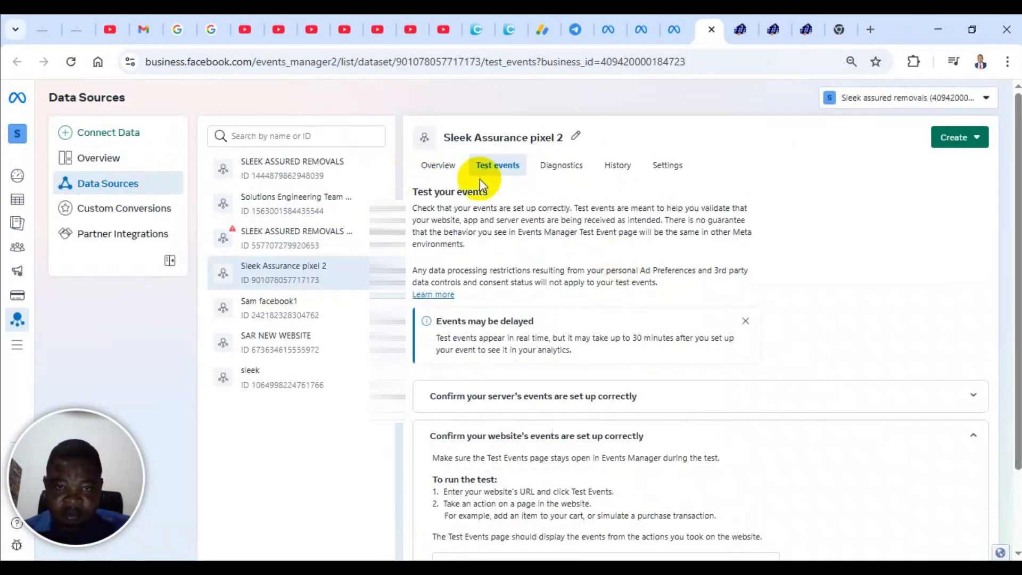
pyautogui.scroll(-2, 621, 251)
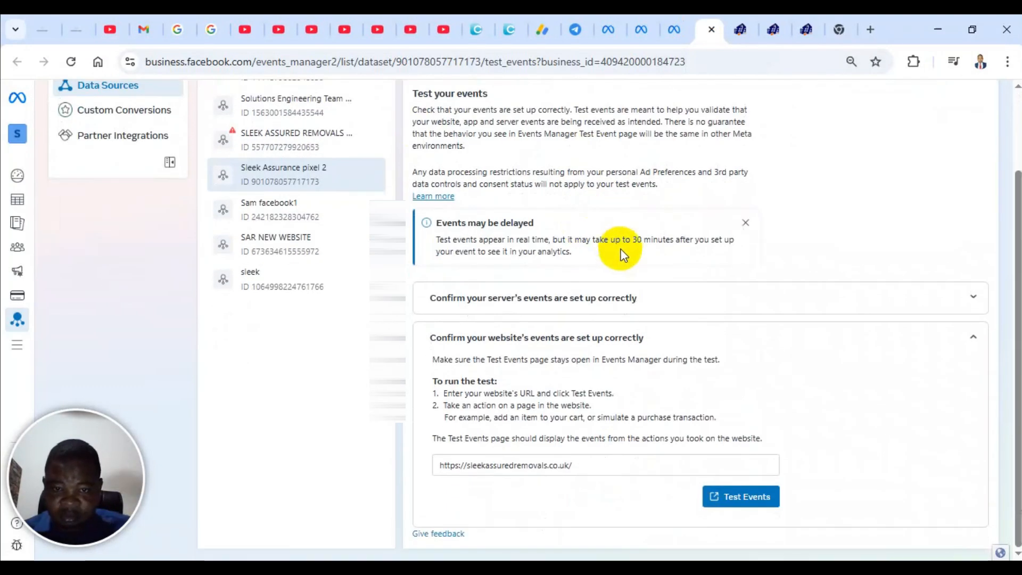
pyautogui.click(976, 301)
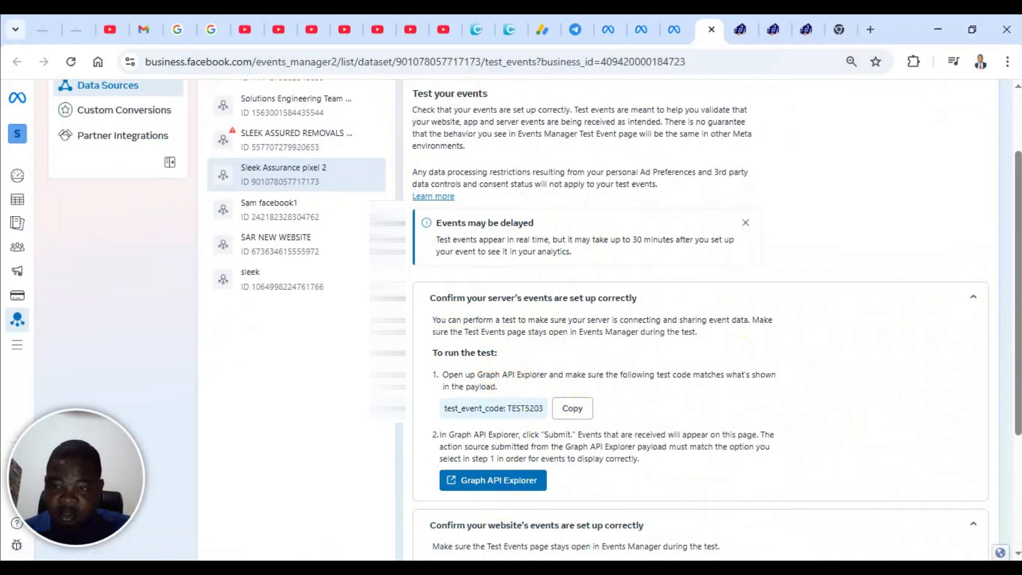
pyautogui.click(969, 298)
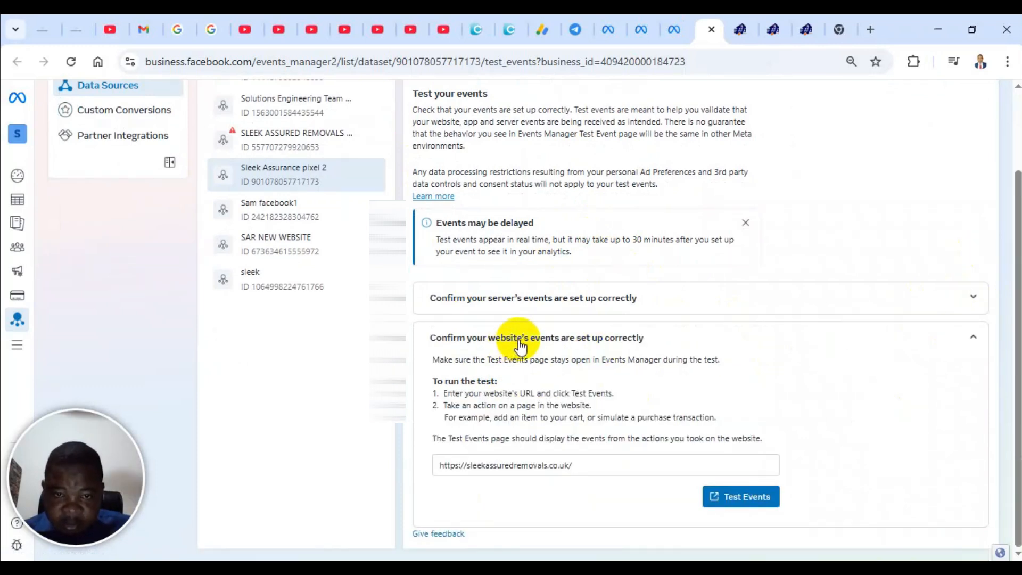
pyautogui.scroll(2, 524, 346)
pyautogui.click(429, 165)
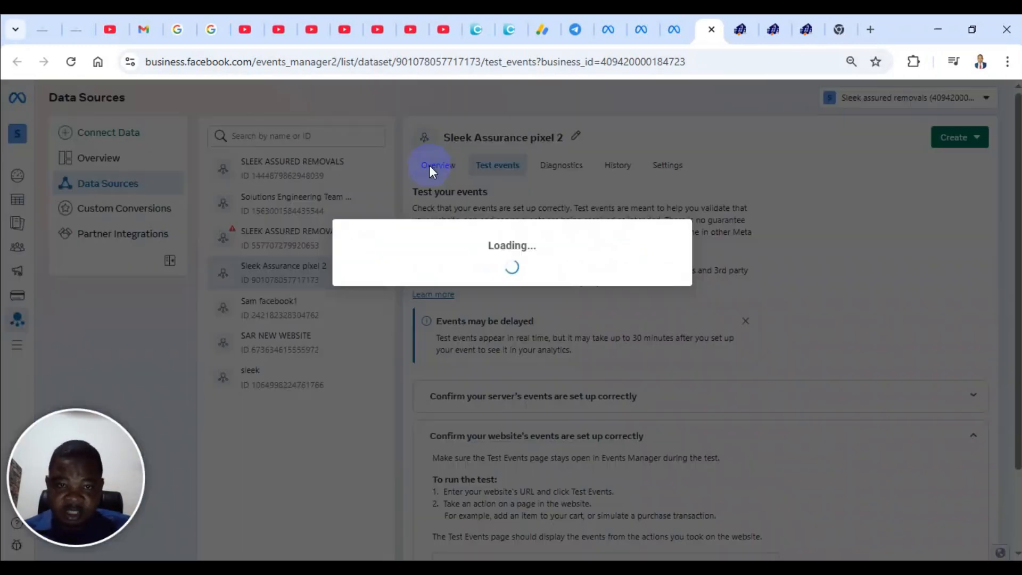
pyautogui.click(503, 169)
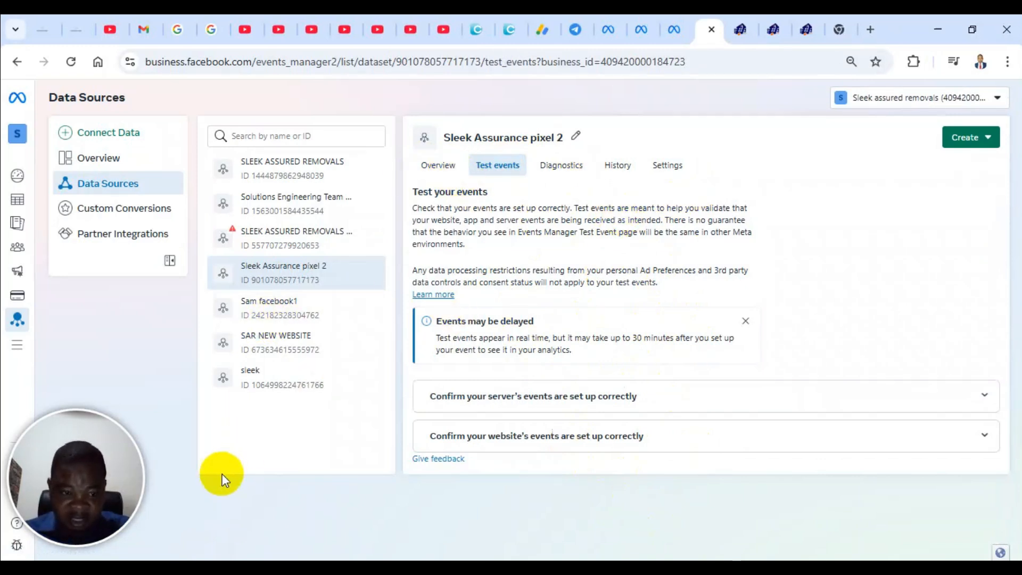
# Step: Open the SAR NEW WEBSITE dataset and start its Meta Pixel setup using manual code installation
pyautogui.click(298, 343)
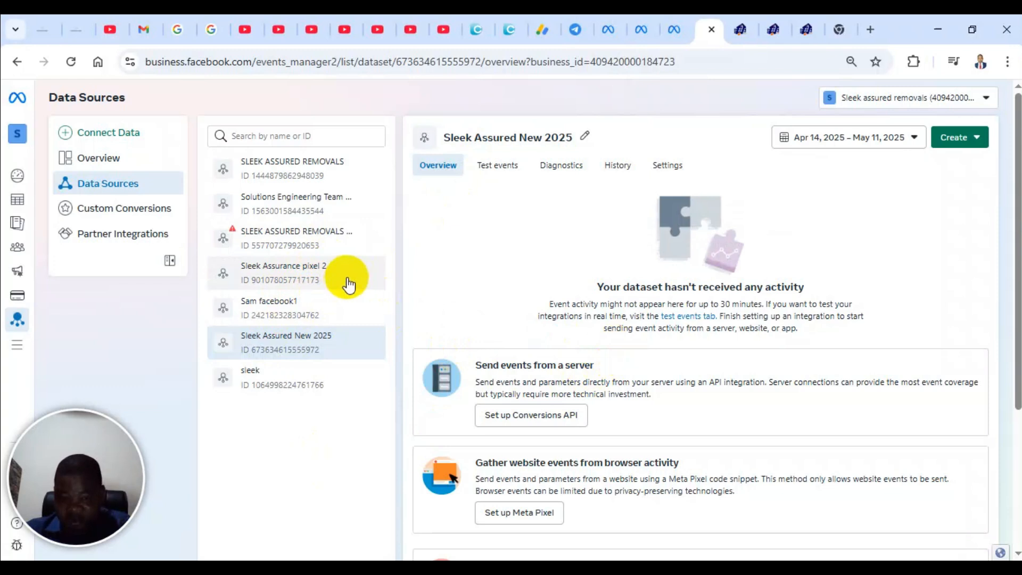
pyautogui.scroll(-3, 469, 354)
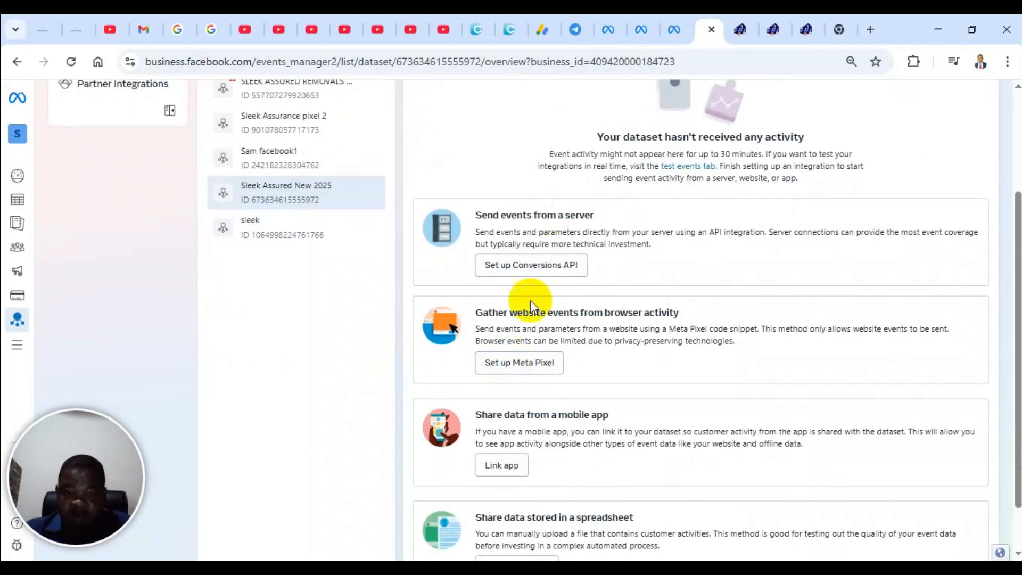
pyautogui.click(516, 367)
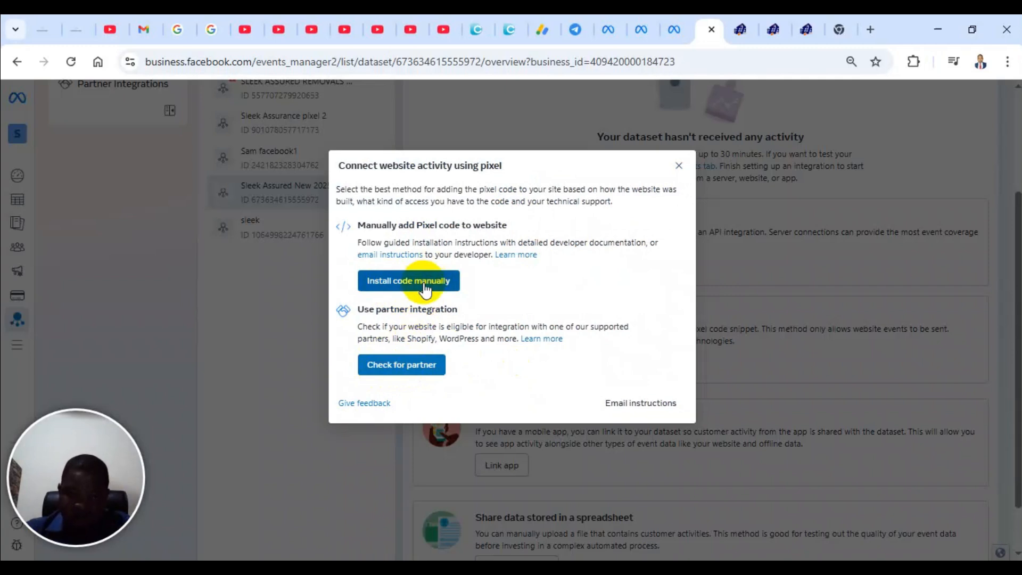
pyautogui.click(408, 286)
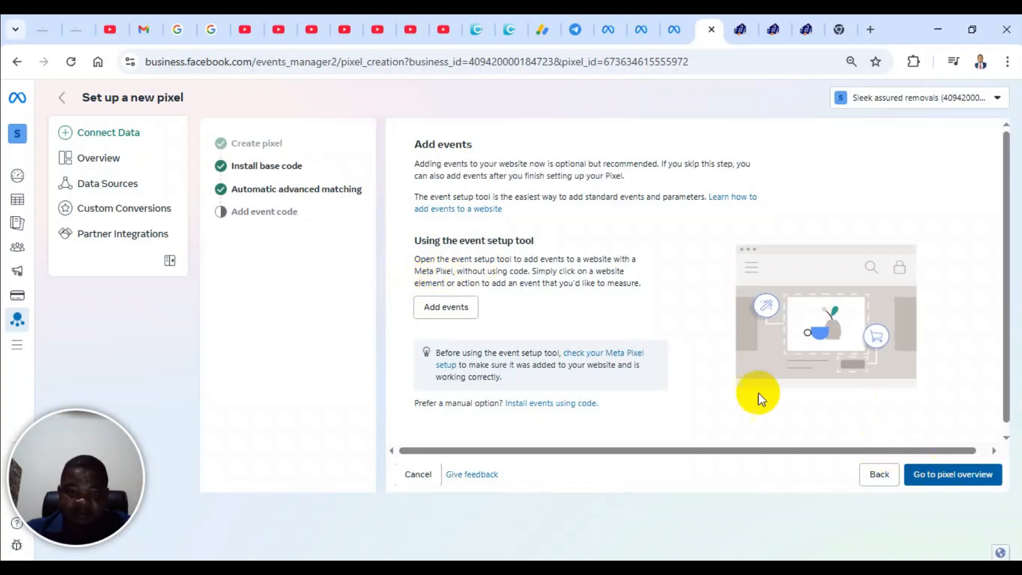
# Step: Go back to the Install base code stage of the pixel setup and copy the Meta Pixel base code
pyautogui.scroll(-1, 570, 403)
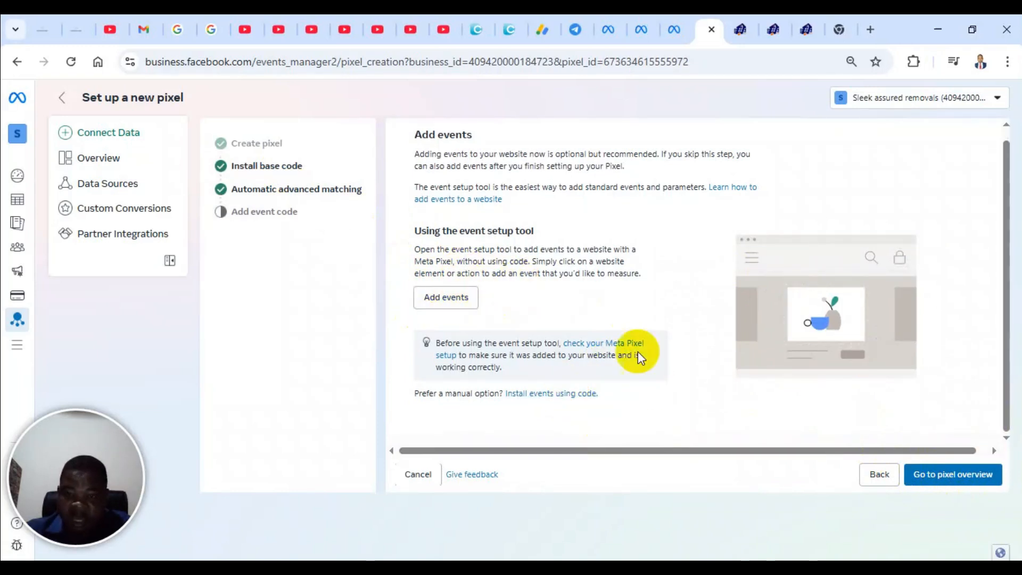
pyautogui.scroll(1, 669, 327)
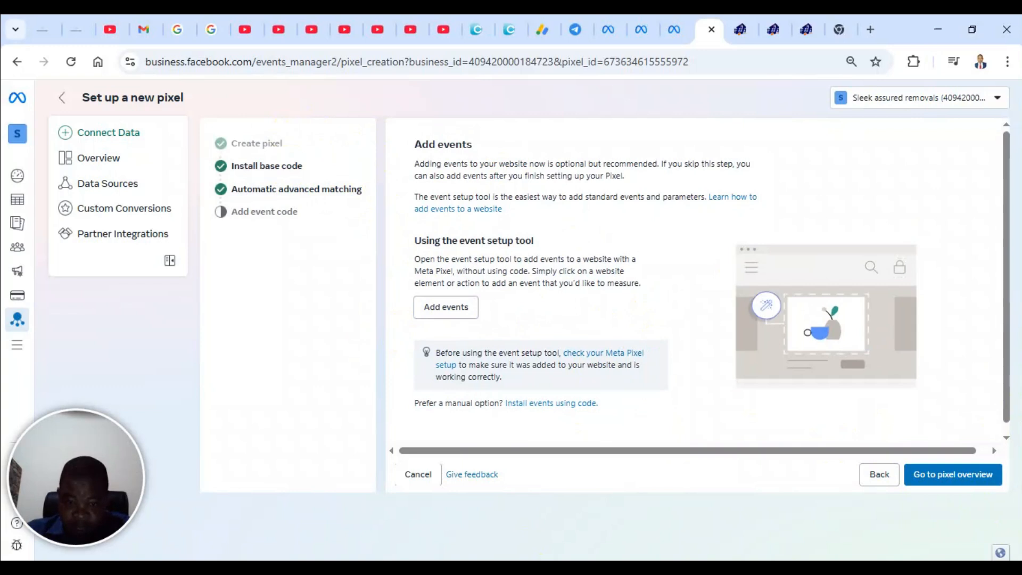
pyautogui.click(266, 166)
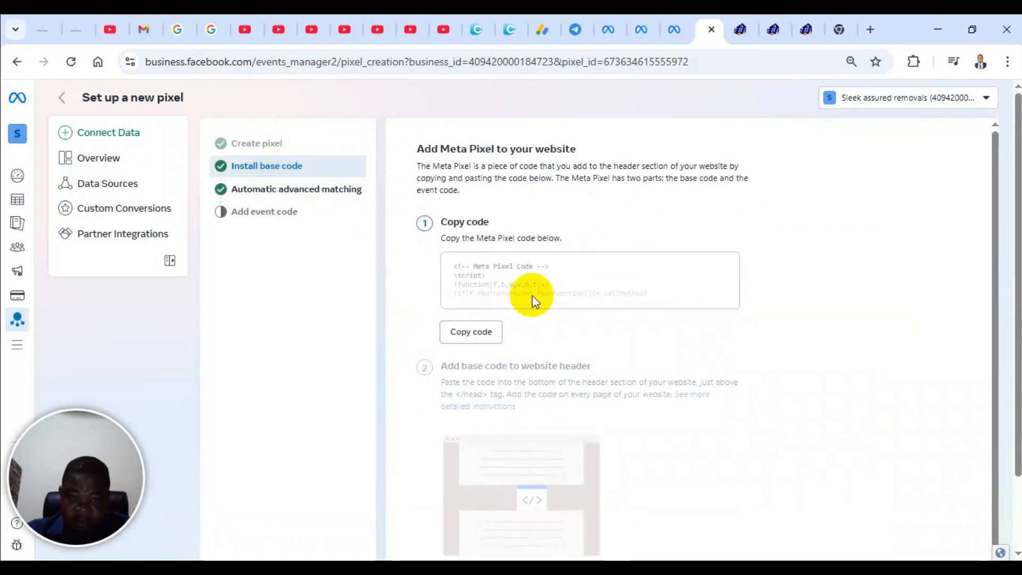
pyautogui.click(483, 336)
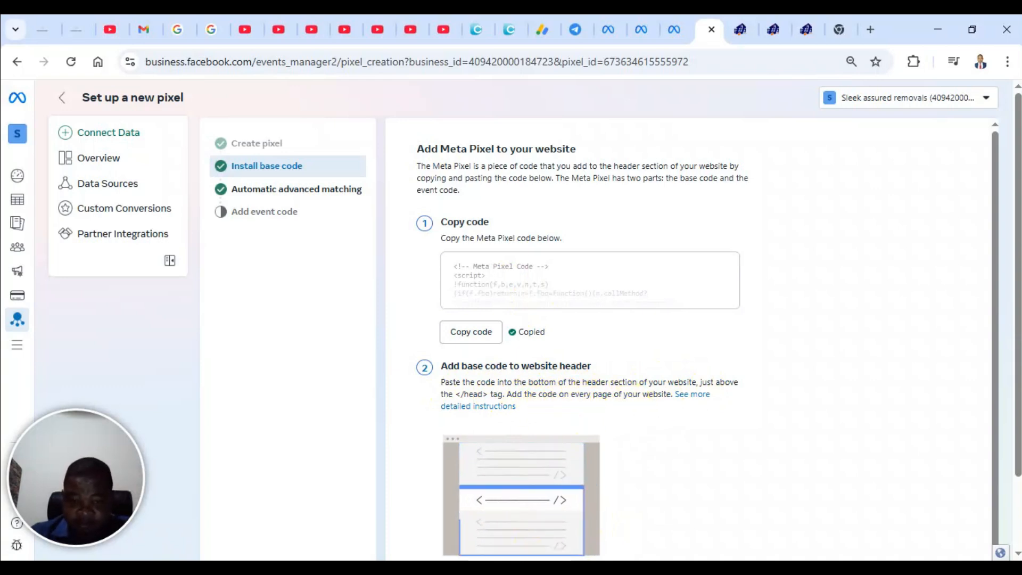
pyautogui.scroll(-1, 570, 359)
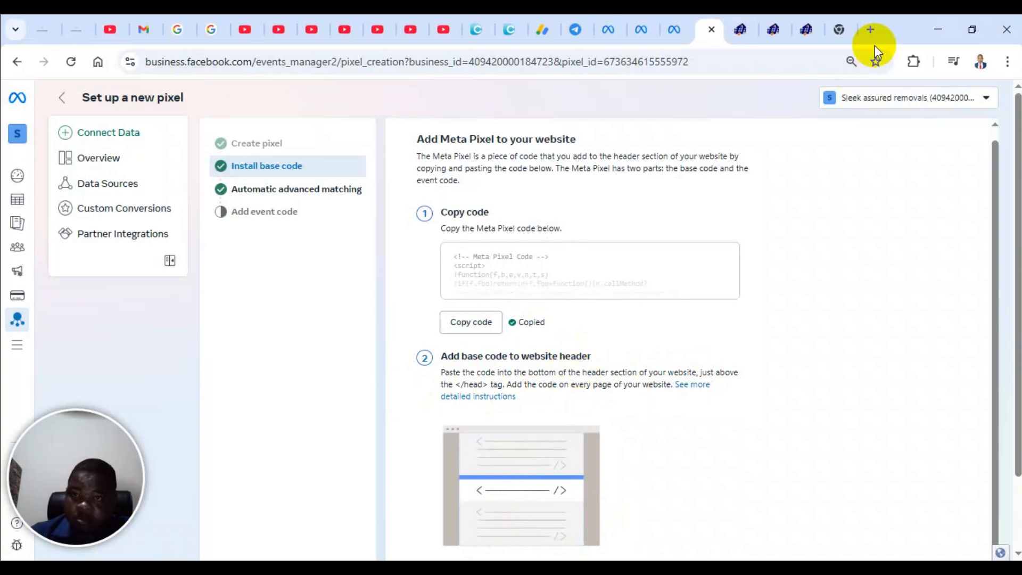
# Step: Switch to the WordPress dashboard, open the page for adding plugins and search for "header and footer"
pyautogui.click(745, 18)
pyautogui.click(770, 14)
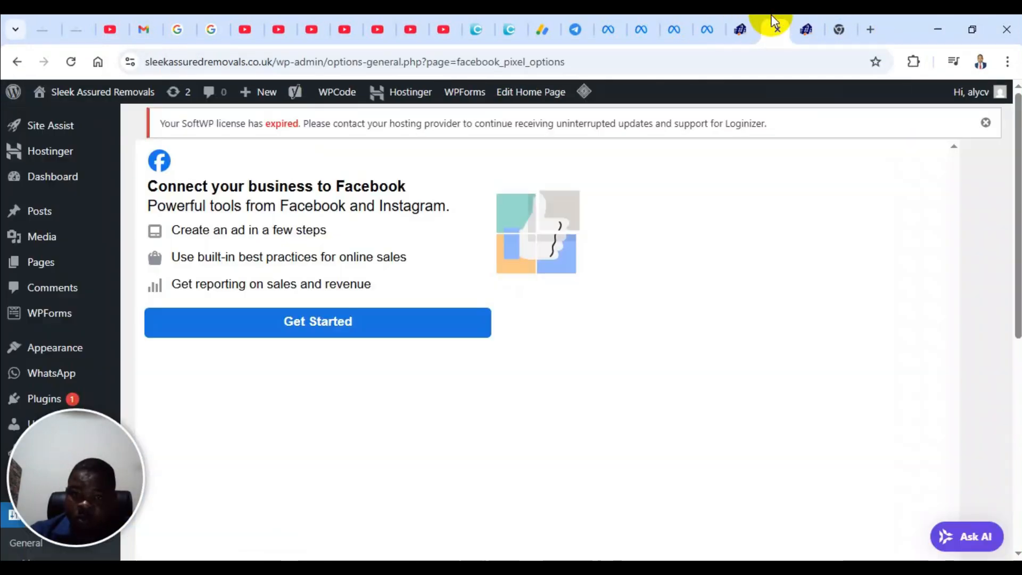
pyautogui.scroll(-4, 43, 322)
pyautogui.moveTo(76, 154)
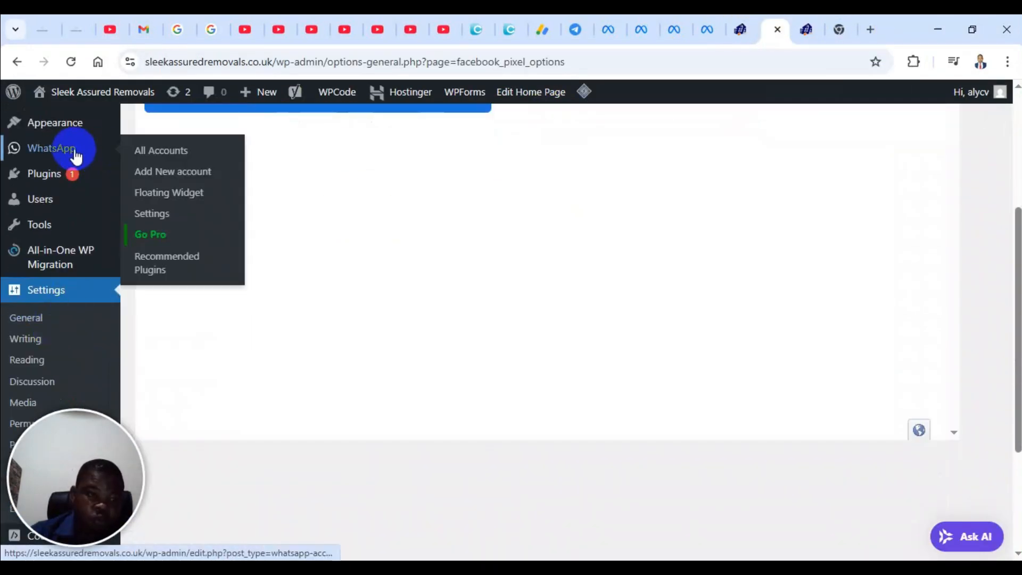
pyautogui.moveTo(70, 173)
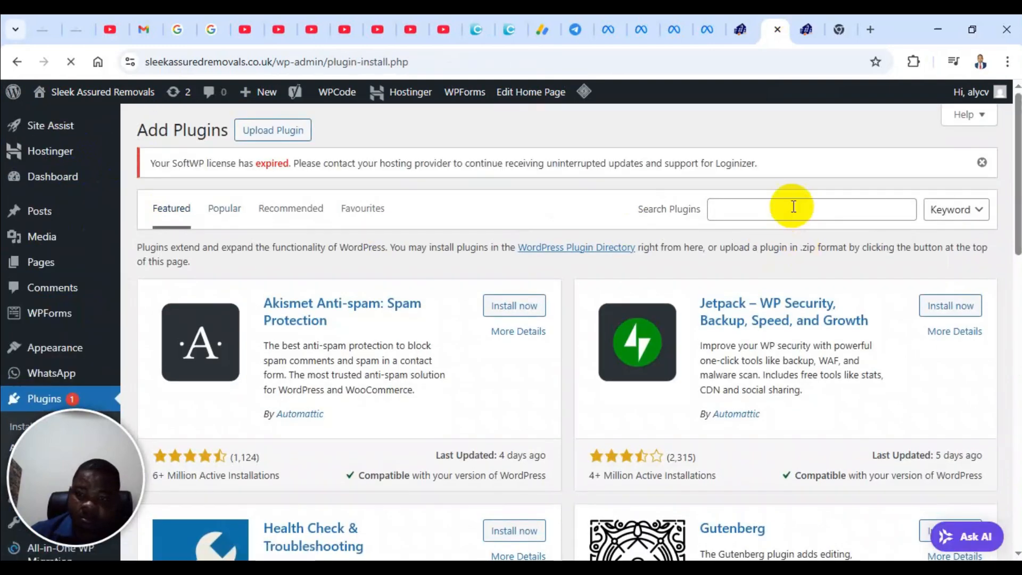
pyautogui.click(793, 208)
pyautogui.write('head')
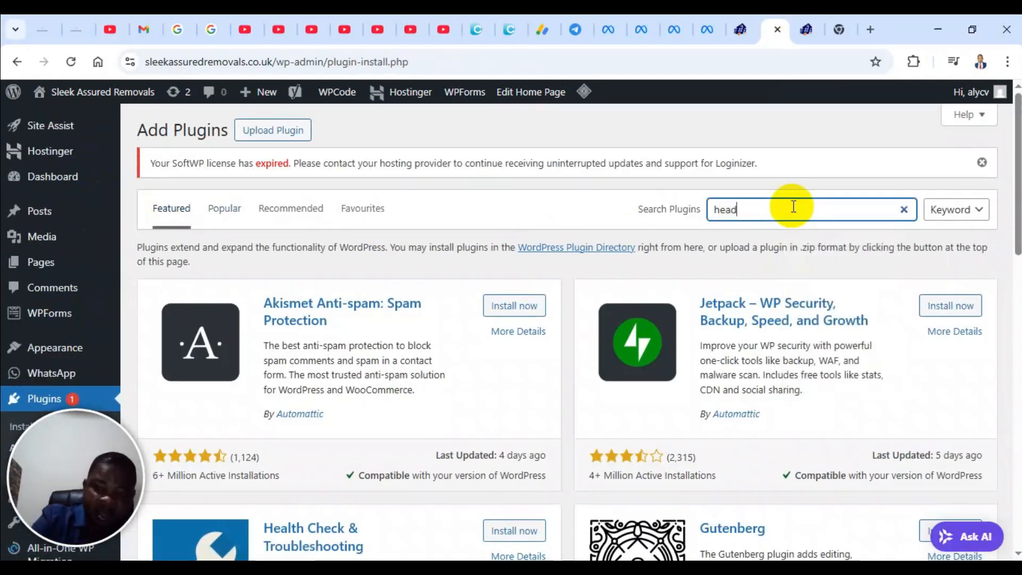
pyautogui.write('er and ')
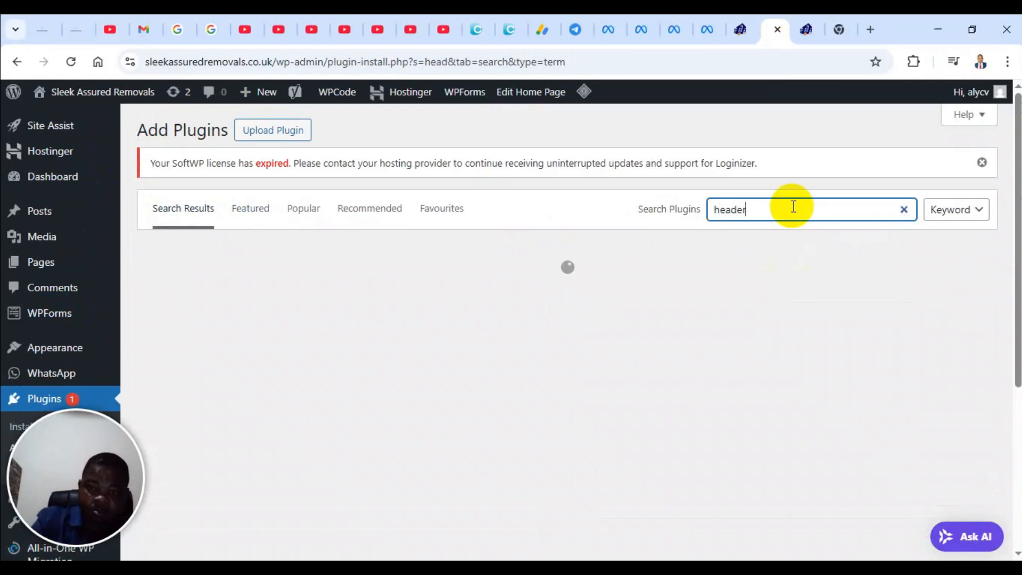
pyautogui.write('footer')
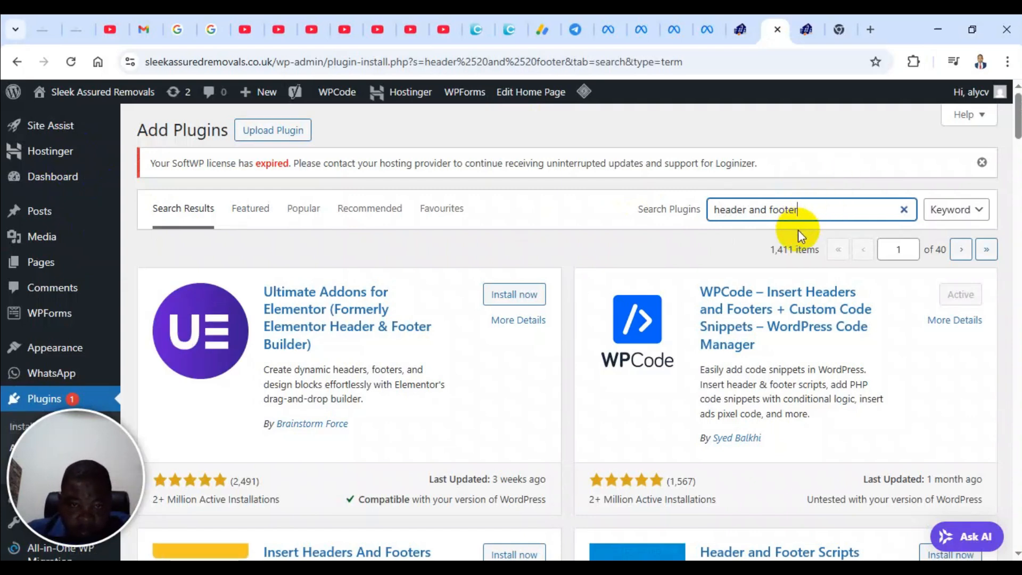
# Step: Install and activate the Header Footer Code Manager plugin from the plugin search results
pyautogui.scroll(-5, 647, 301)
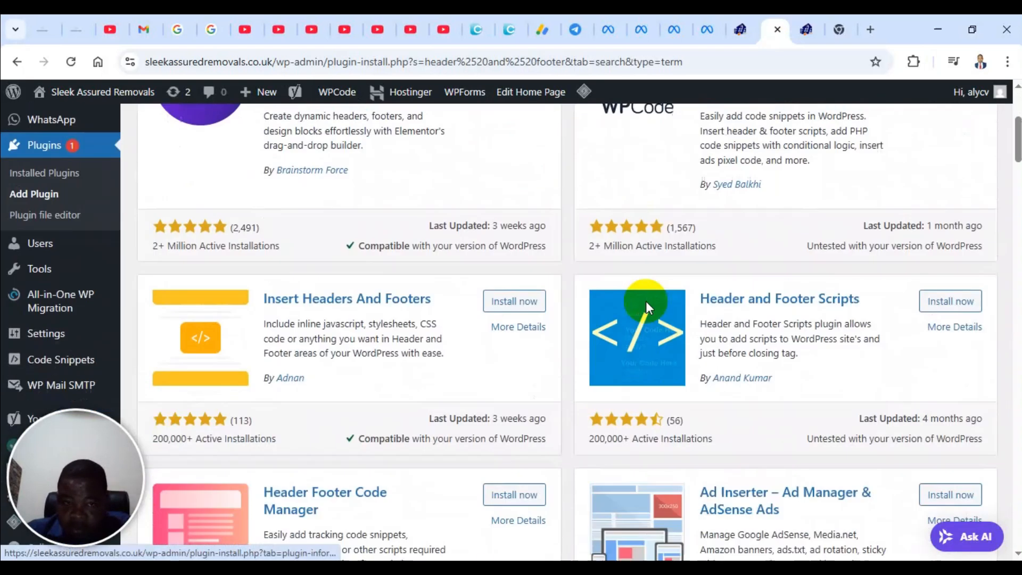
pyautogui.scroll(-4, 647, 308)
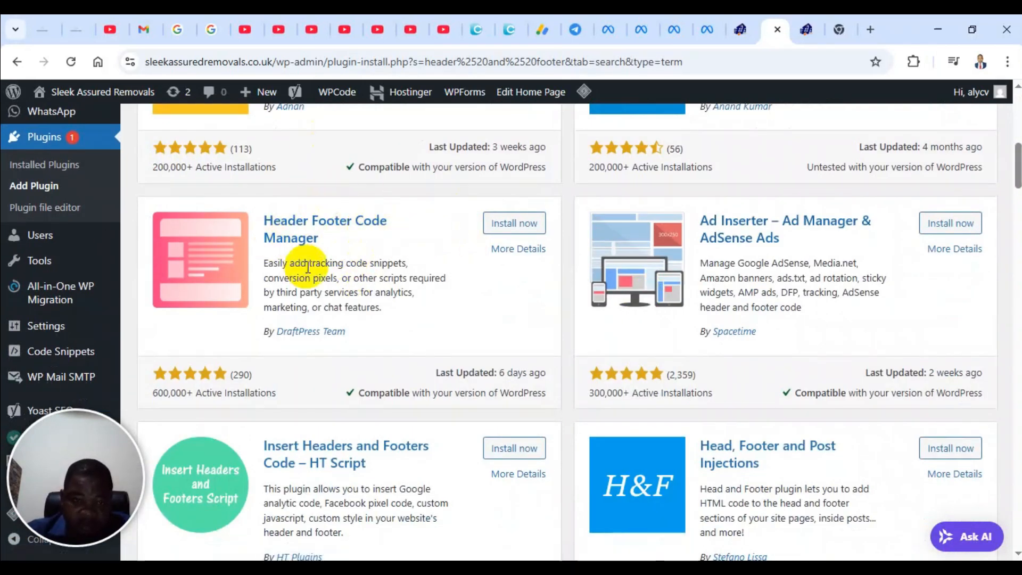
pyautogui.click(522, 223)
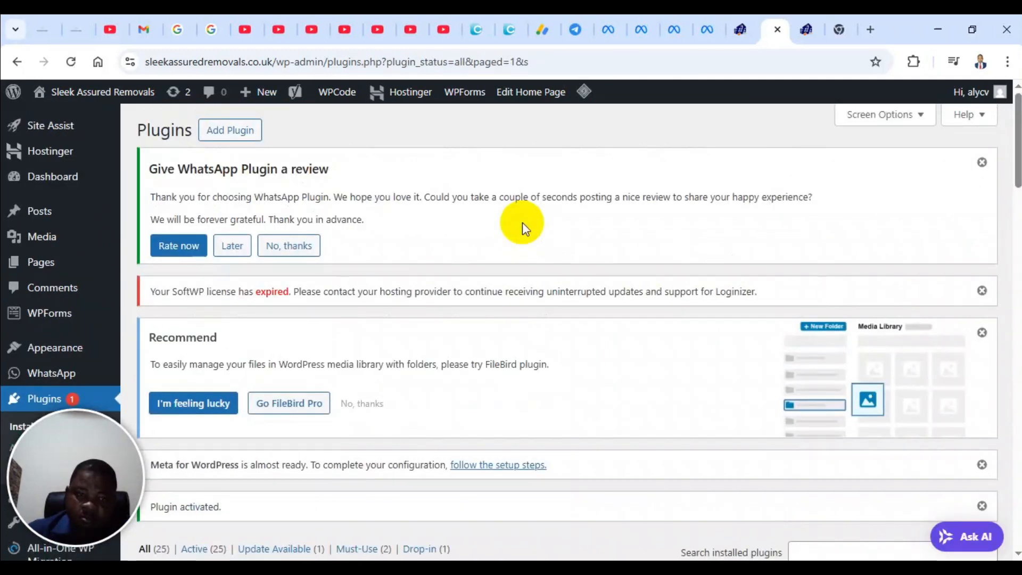
pyautogui.tripleClick(473, 235)
pyautogui.click(473, 234)
pyautogui.moveTo(94, 464); pyautogui.dragTo(566, 237)
# Step: Open the settings of Header Footer Code Manager, add a new snippet and name it "Facebook pixel"
pyautogui.scroll(-7, 479, 320)
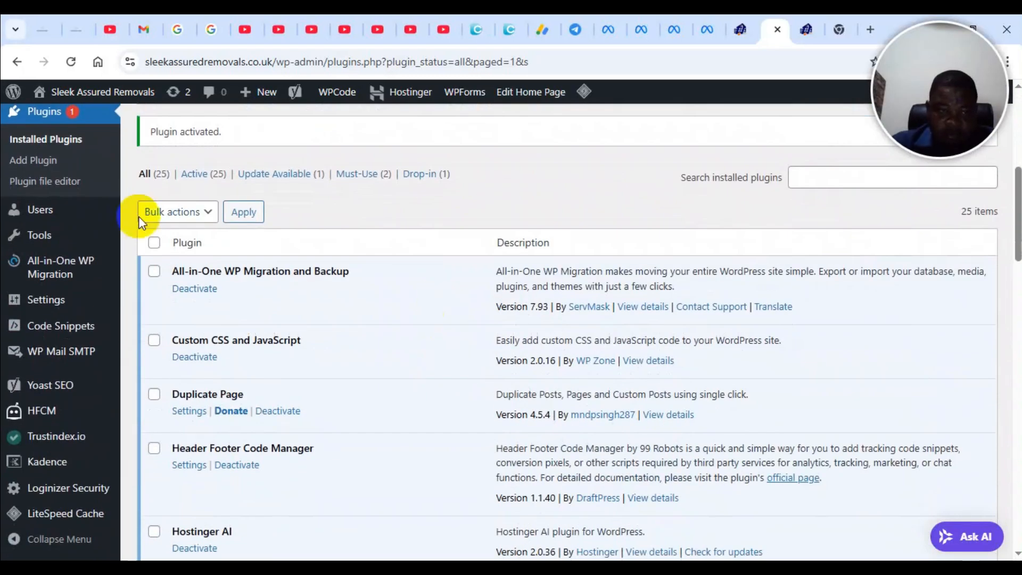
pyautogui.scroll(-5, 194, 239)
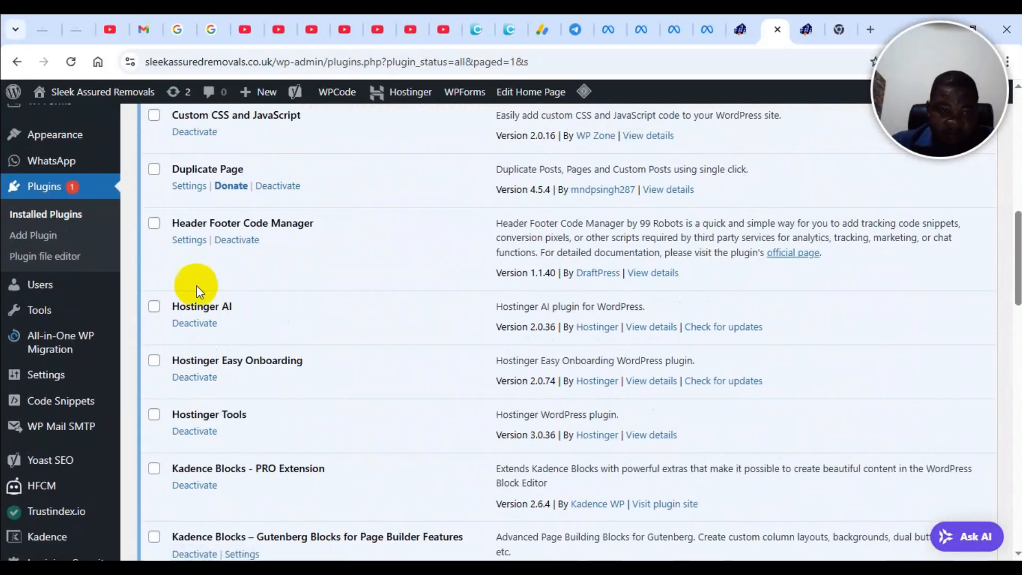
pyautogui.click(186, 240)
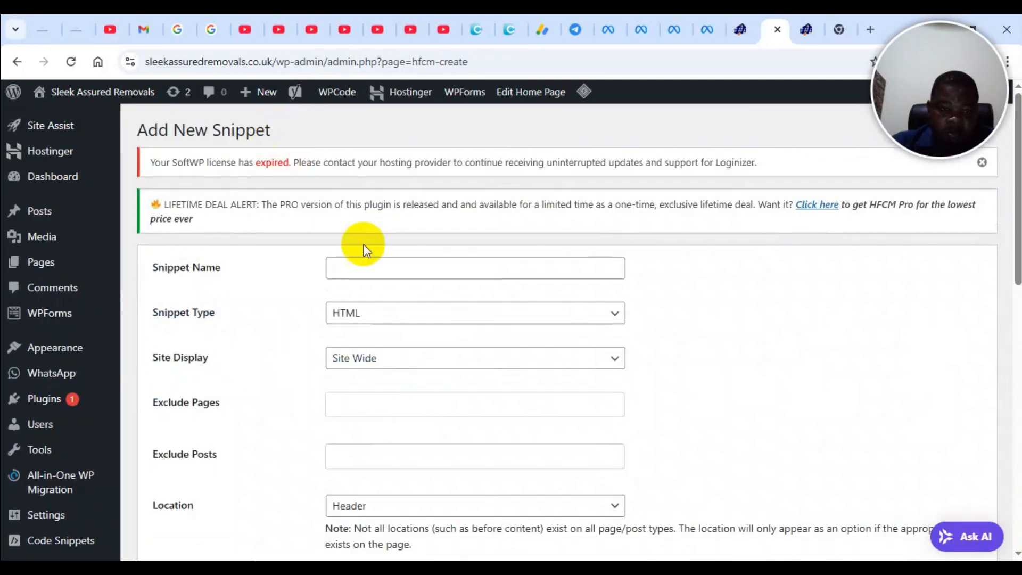
pyautogui.click(390, 270)
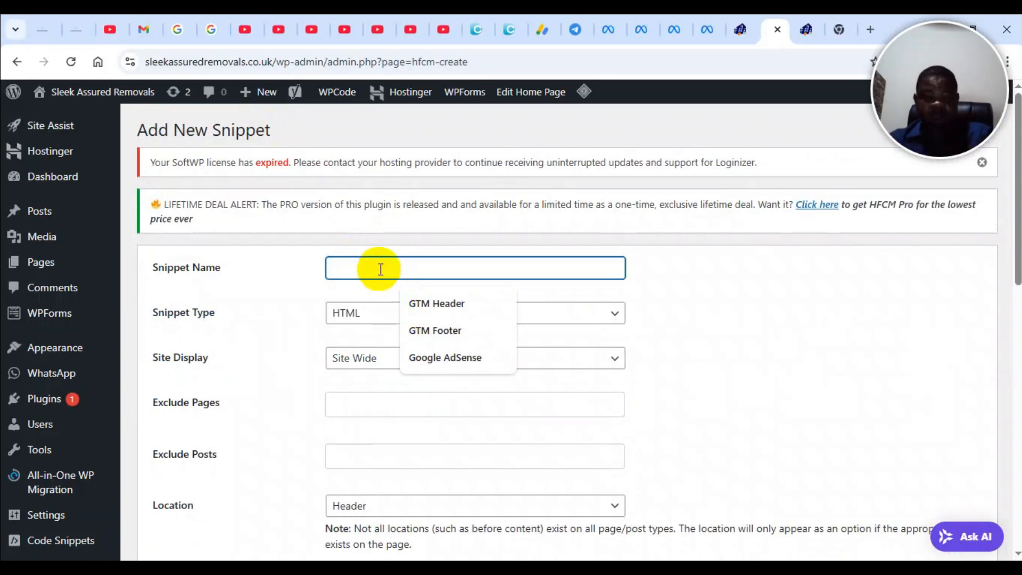
pyautogui.write('H')
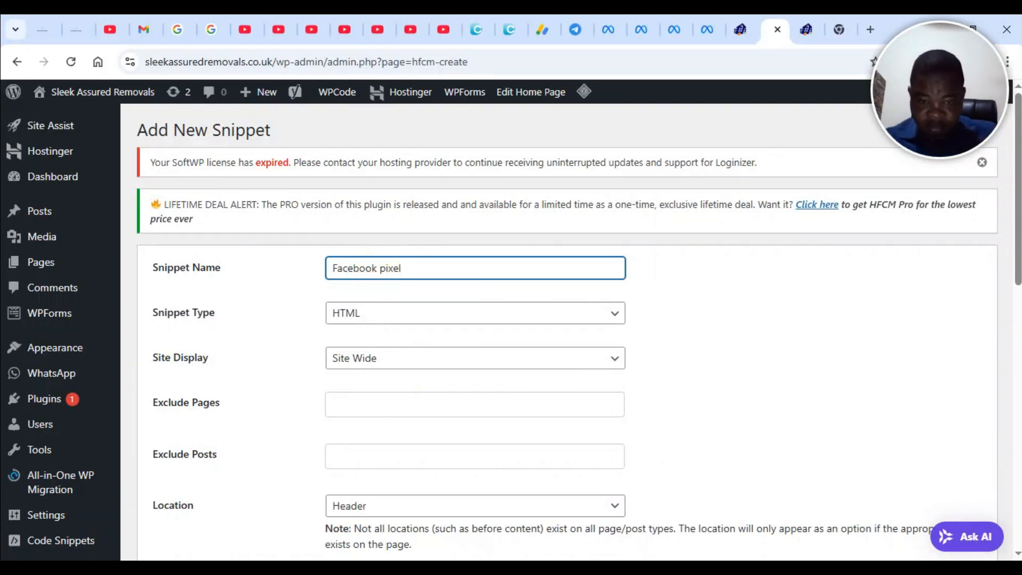
# Step: Set the snippet type to Javascript and review the site display, location, device display and status options
pyautogui.scroll(-2, 611, 176)
pyautogui.scroll(1, 442, 193)
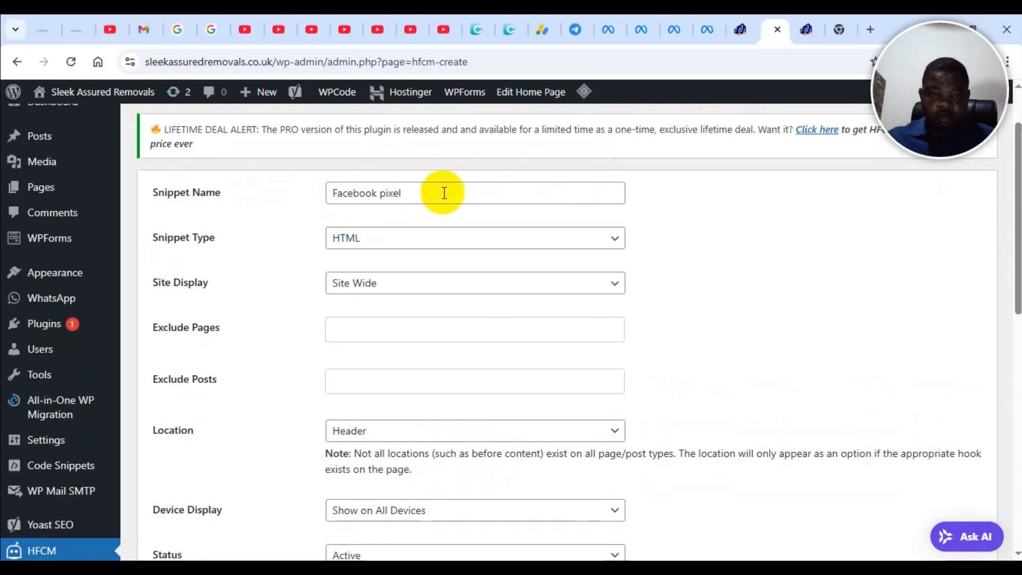
pyautogui.click(471, 243)
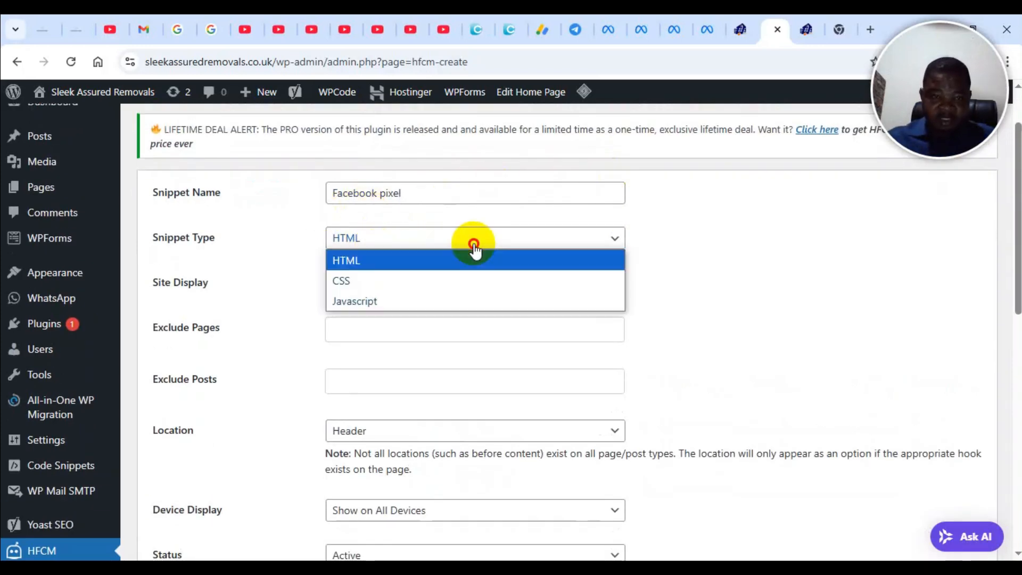
pyautogui.click(457, 298)
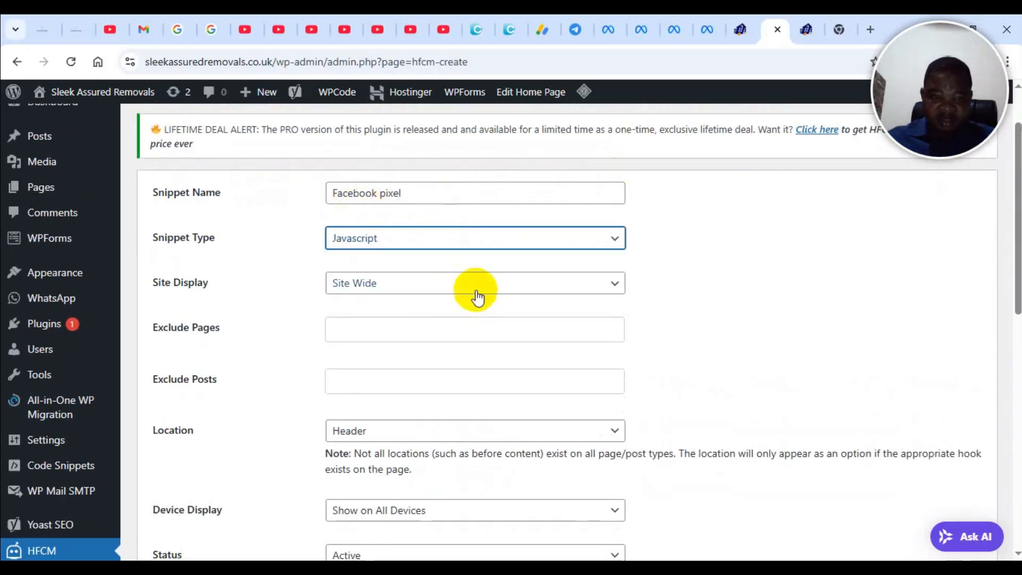
pyautogui.scroll(-1, 409, 225)
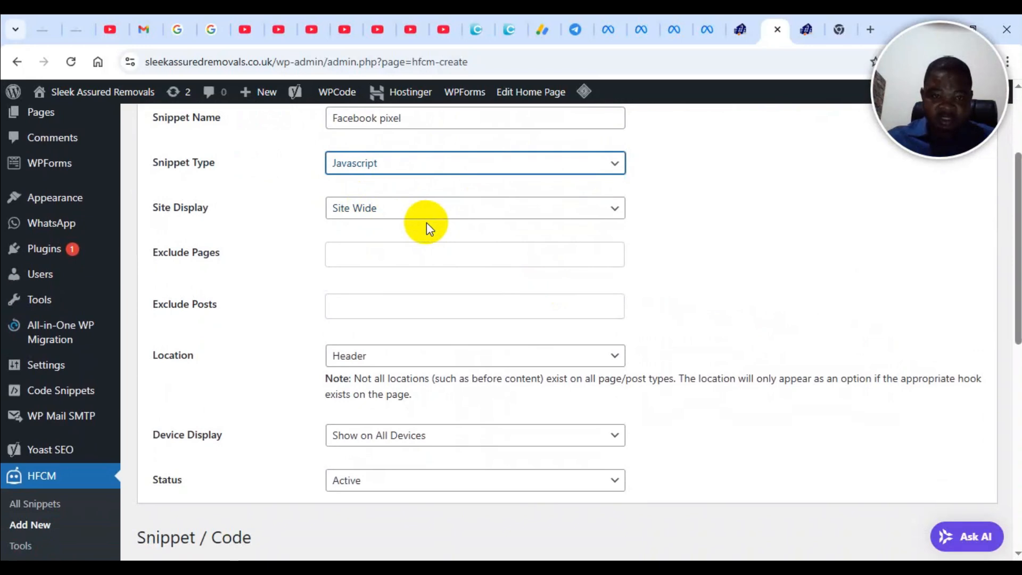
pyautogui.scroll(-2, 426, 223)
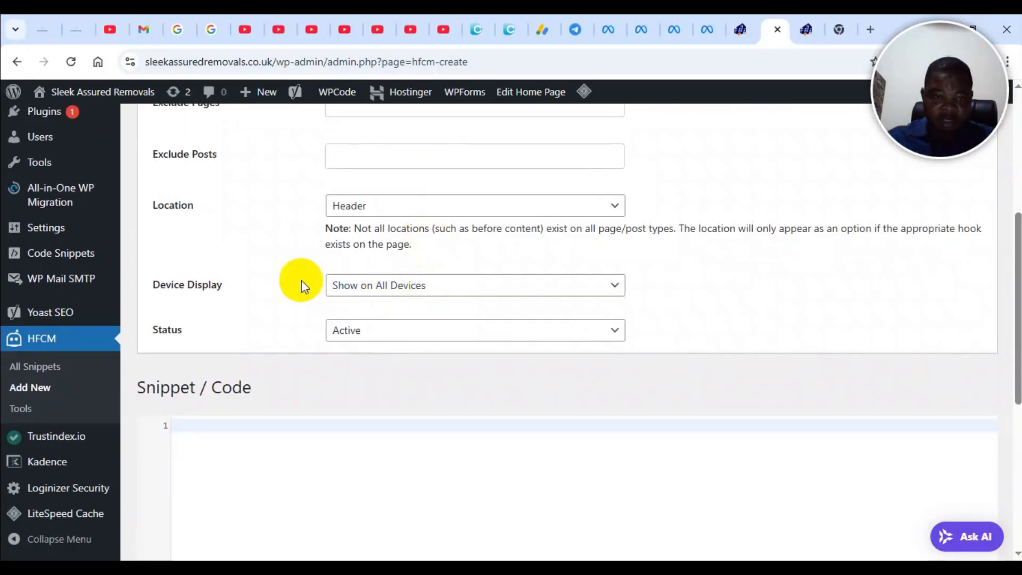
pyautogui.scroll(-2, 420, 296)
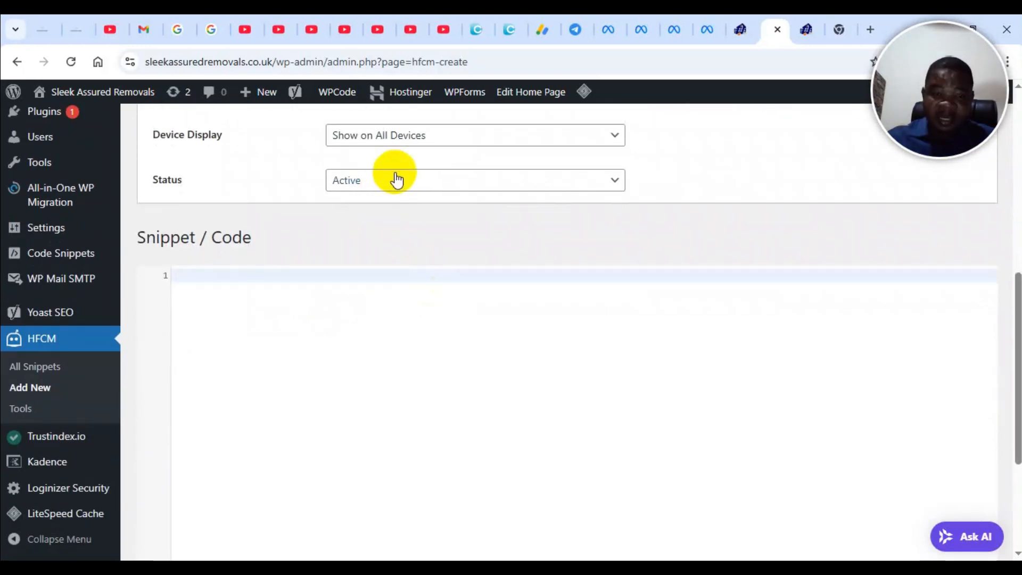
# Step: Paste the copied Meta Pixel base code into the snippet's code area and save the snippet
pyautogui.click(248, 279)
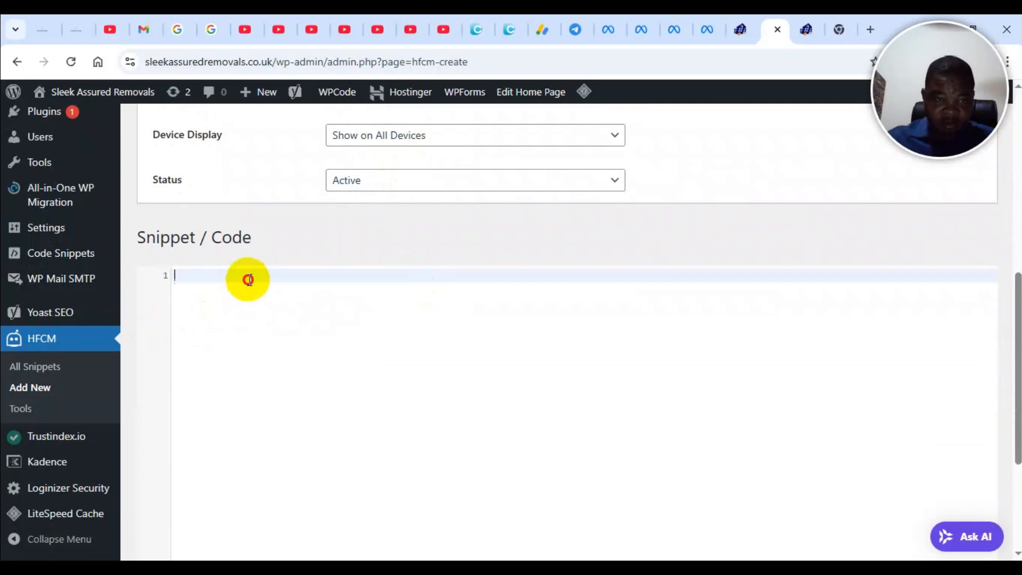
pyautogui.rightClick(249, 279)
pyautogui.click(281, 386)
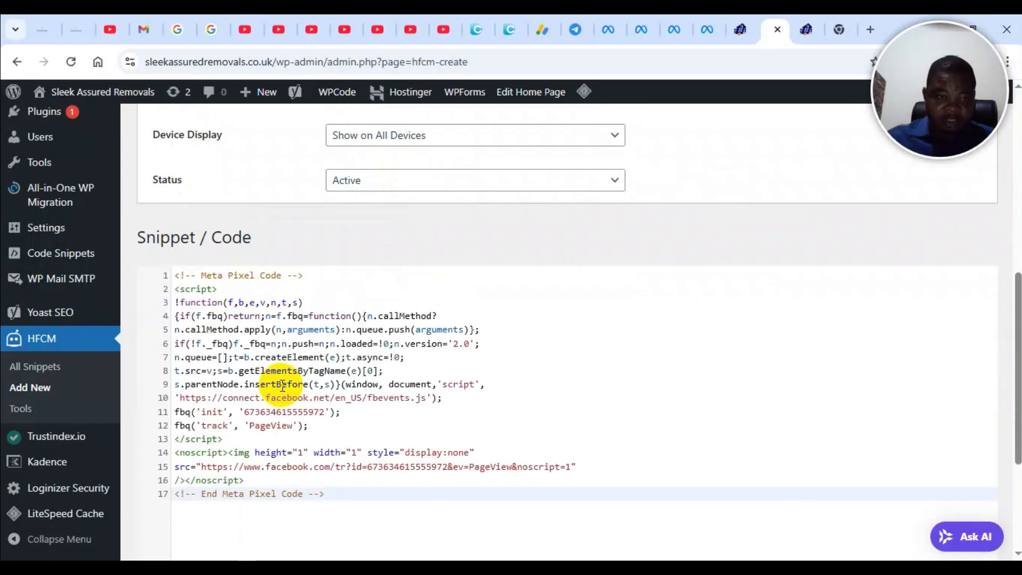
pyautogui.scroll(-4, 850, 472)
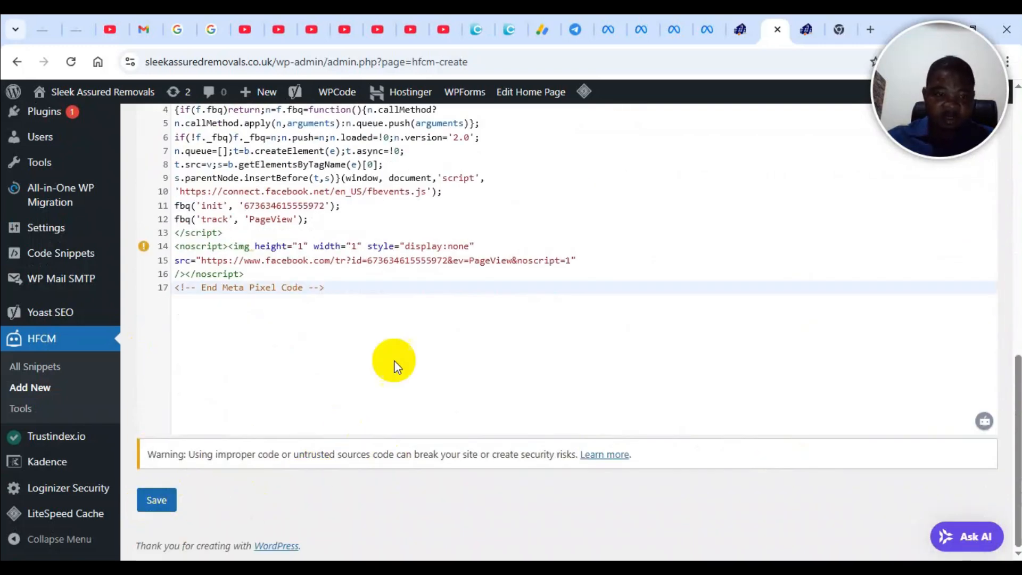
pyautogui.scroll(3, 618, 374)
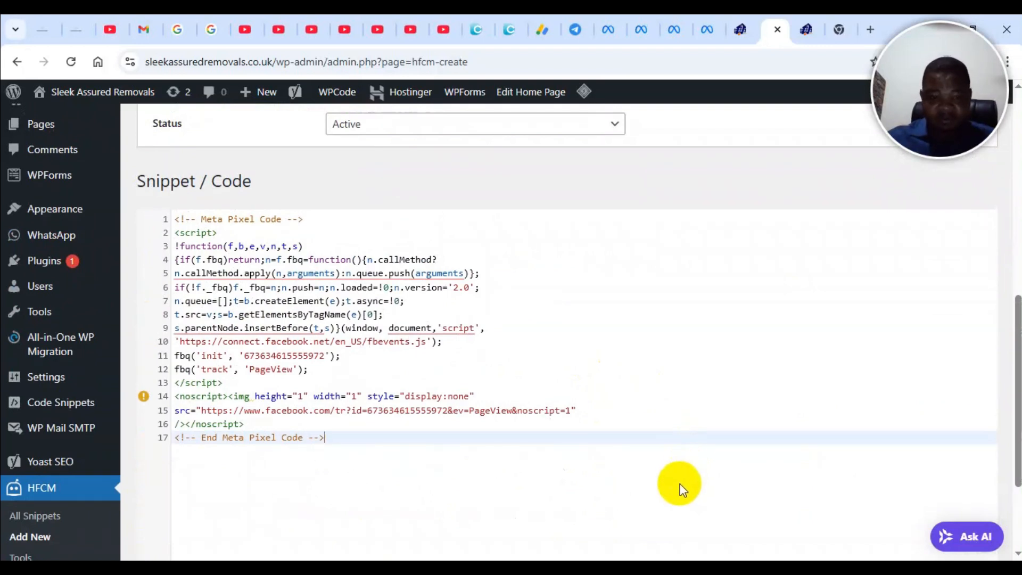
pyautogui.scroll(-3, 679, 489)
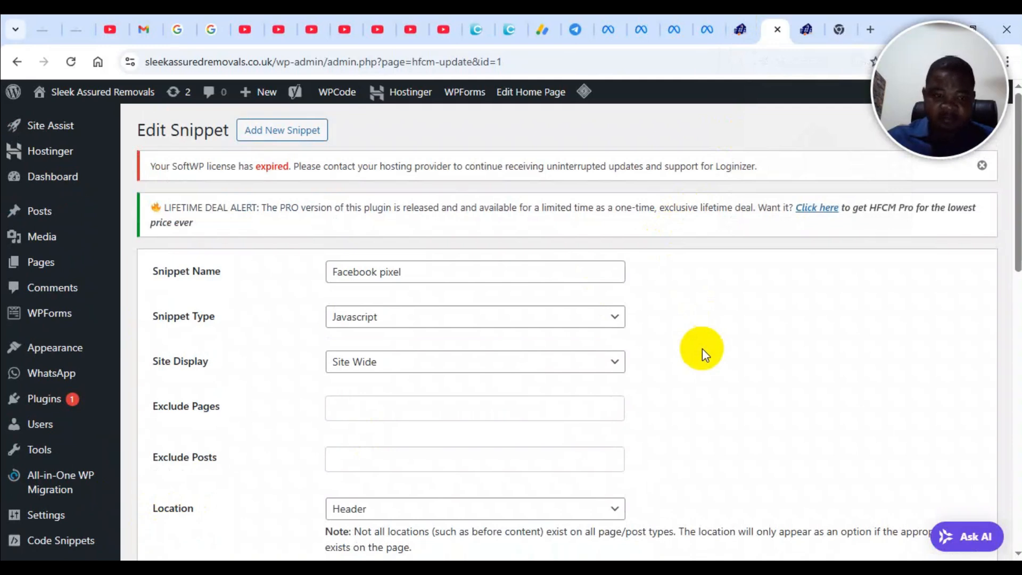
# Step: Return to the Meta pixel setup, turn on automatic advanced matching and finish the setup at the pixel overview
pyautogui.click(684, 21)
pyautogui.click(702, 16)
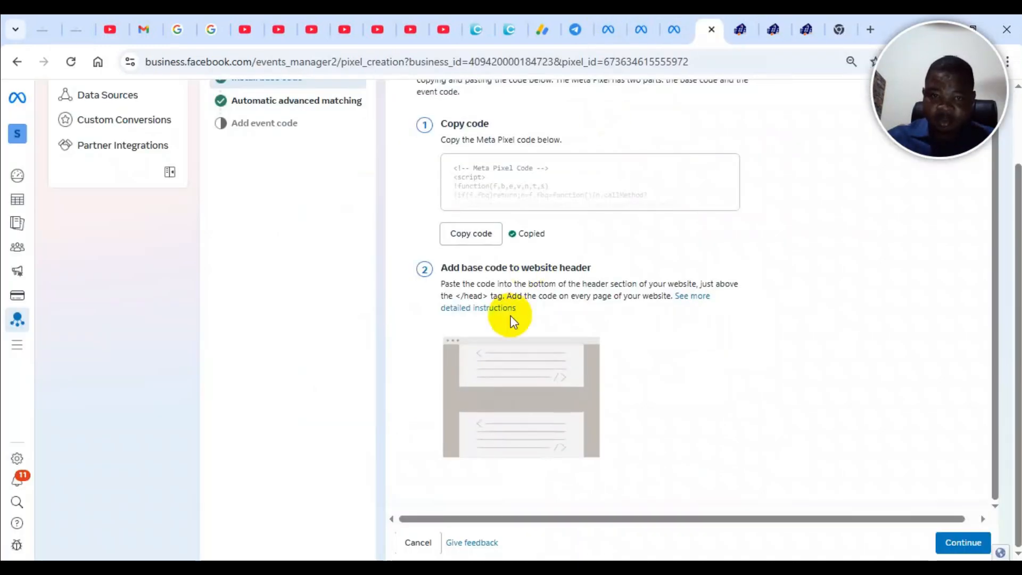
pyautogui.click(976, 542)
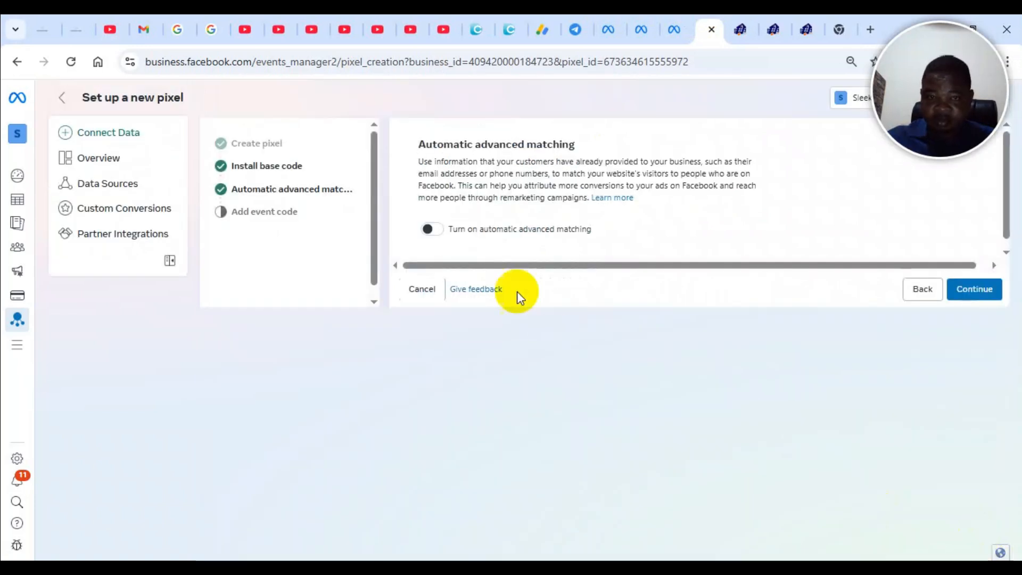
pyautogui.click(429, 230)
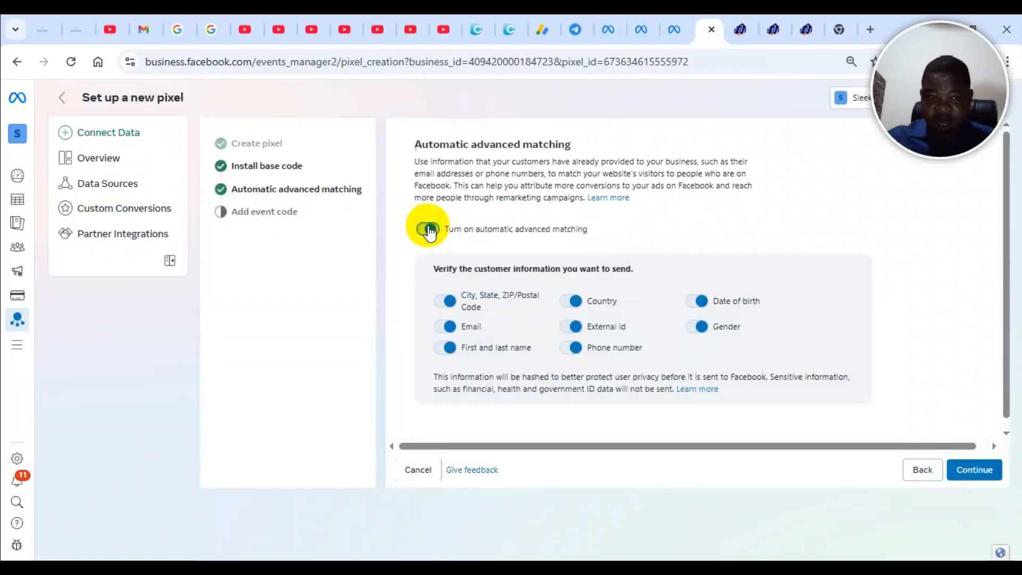
pyautogui.click(984, 473)
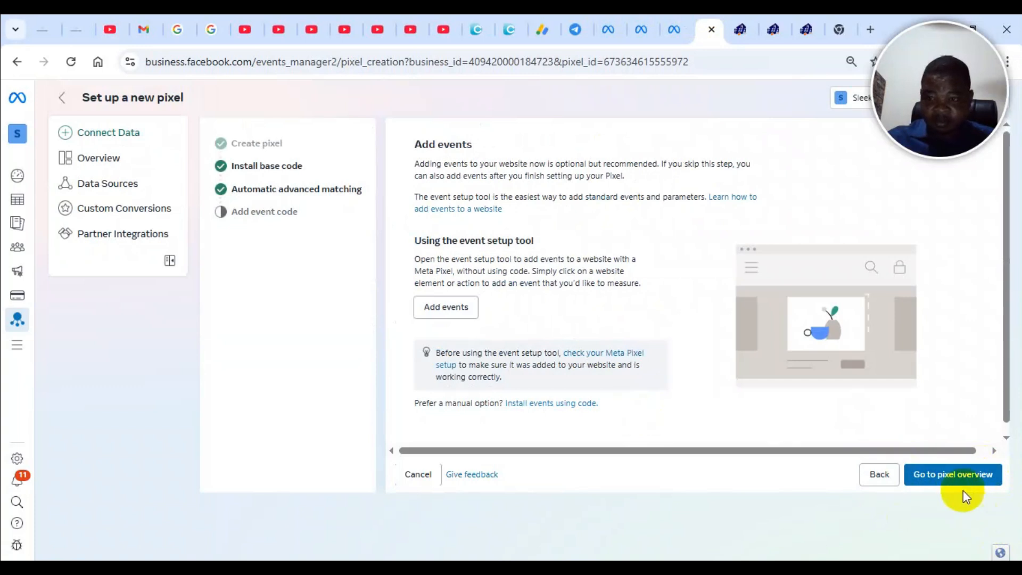
pyautogui.click(958, 476)
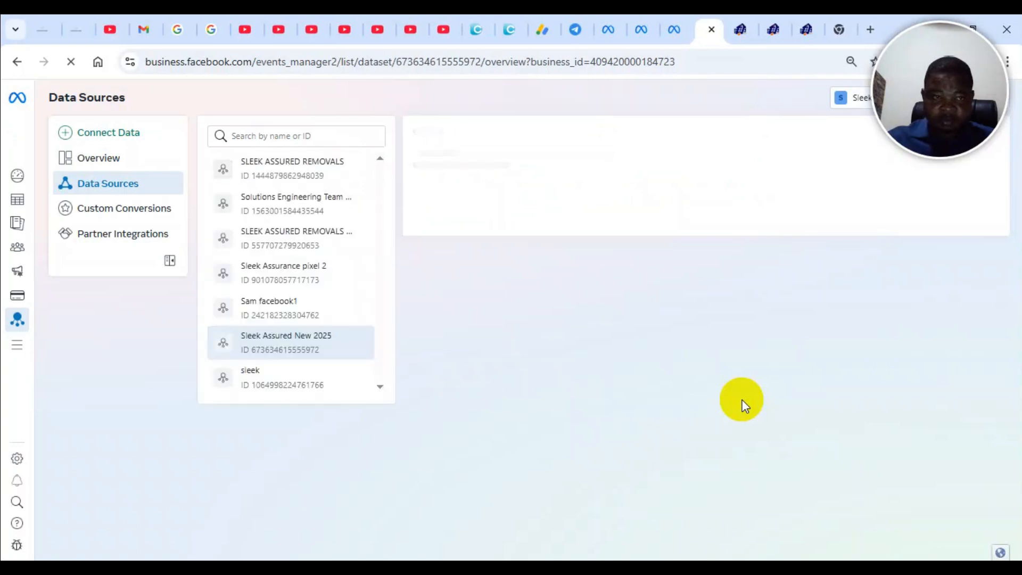
# Step: Open the test events of the Sleek Assured New 2025 pixel and expand the check for website events
pyautogui.click(349, 342)
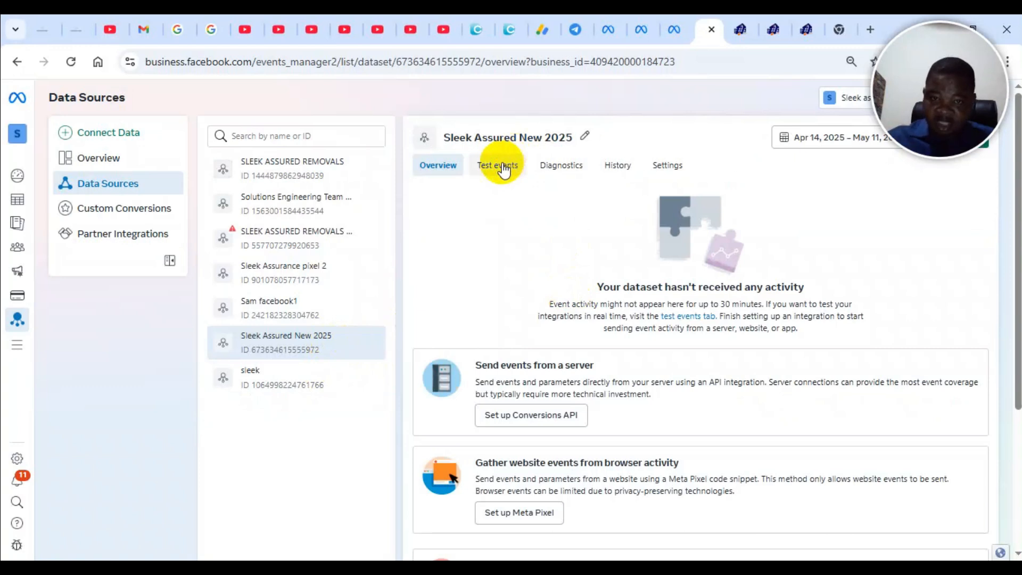
pyautogui.click(502, 166)
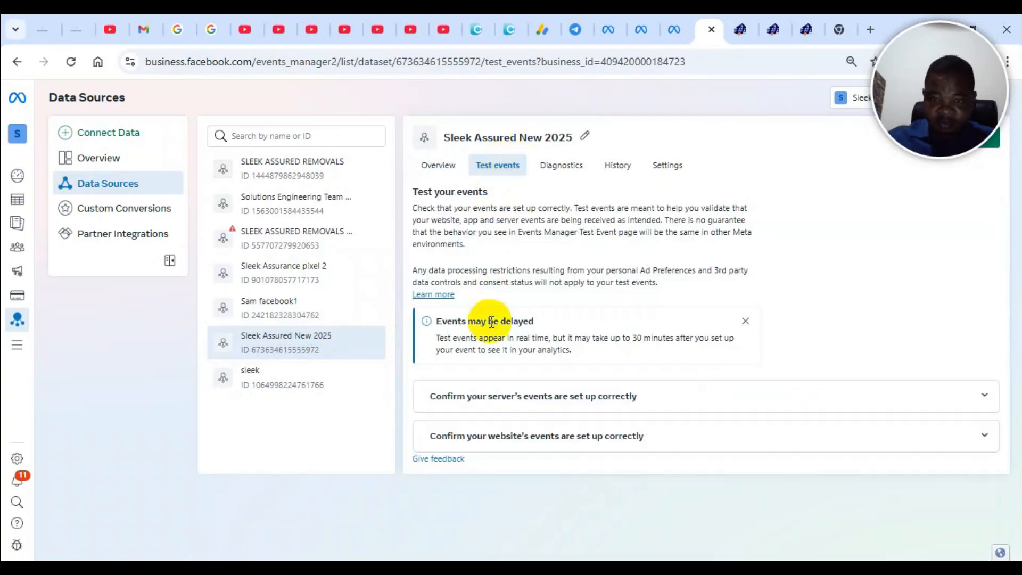
pyautogui.click(567, 434)
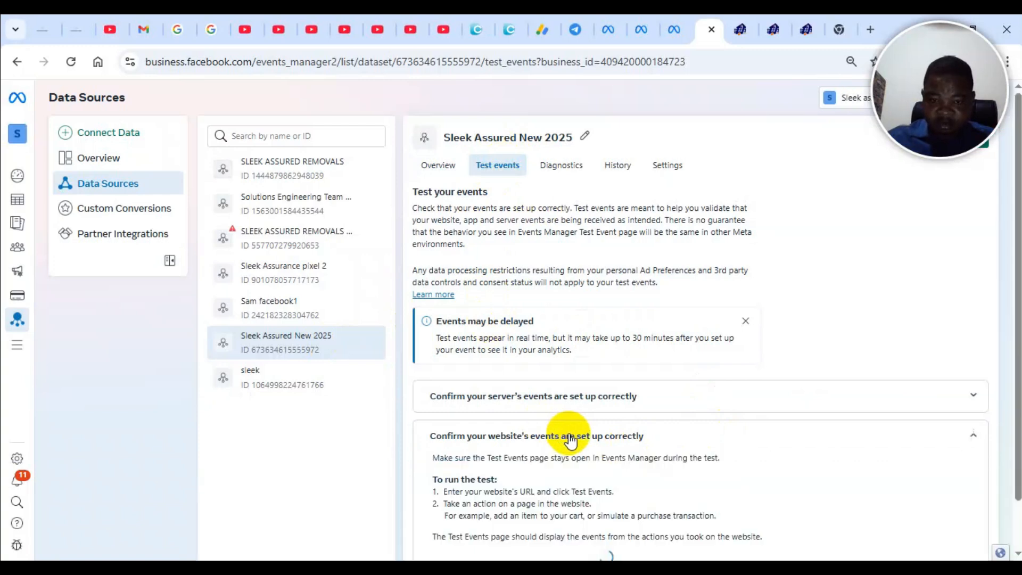
pyautogui.scroll(-2, 566, 434)
pyautogui.scroll(-1, 555, 467)
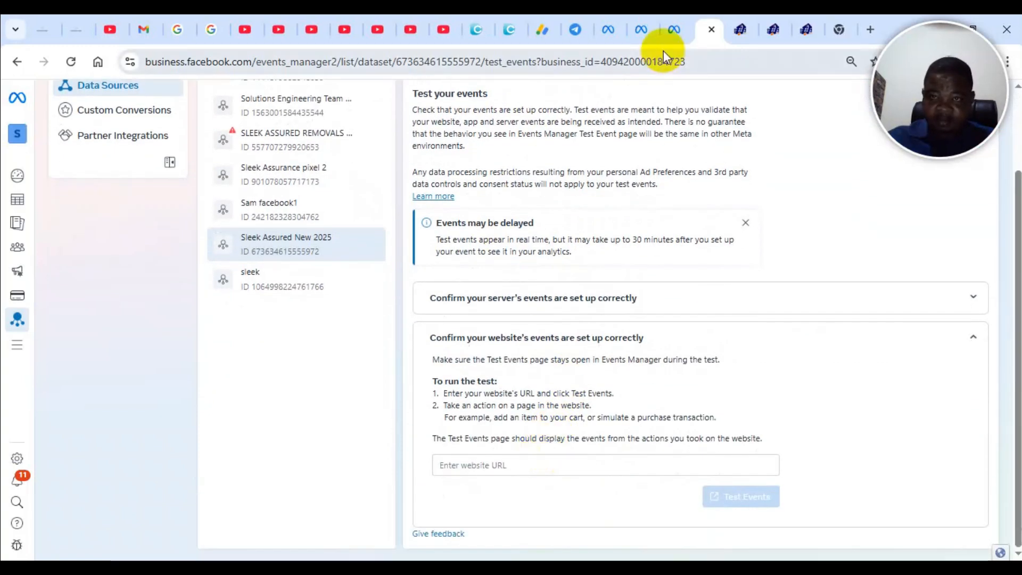
pyautogui.click(740, 28)
pyautogui.click(360, 58)
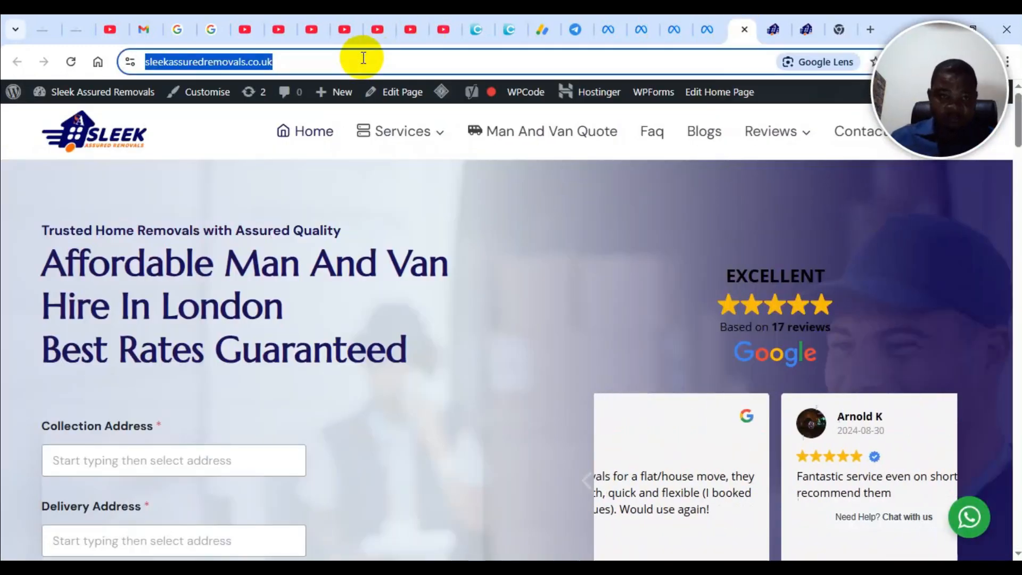
pyautogui.rightClick(200, 62)
pyautogui.click(255, 206)
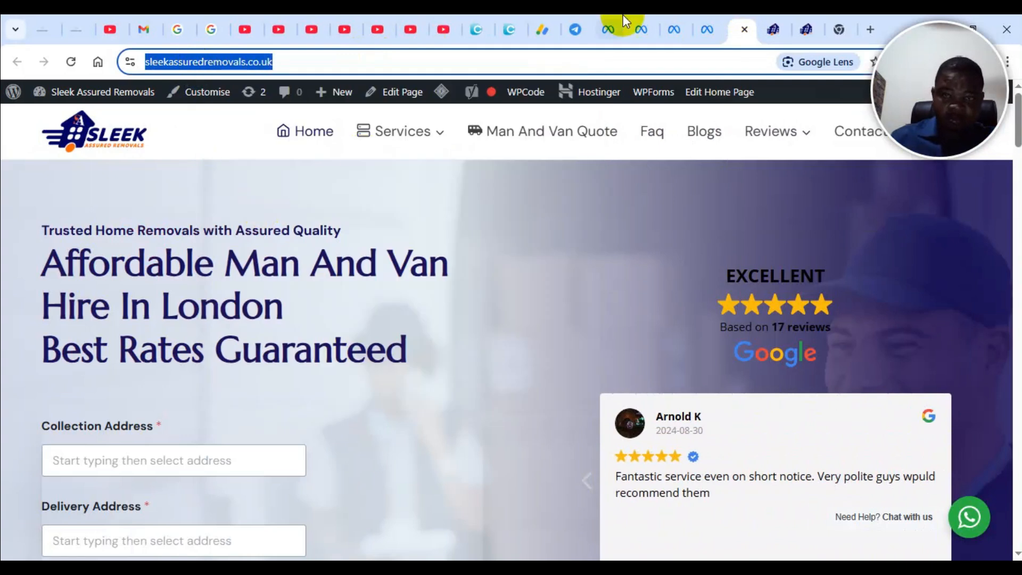
pyautogui.click(701, 16)
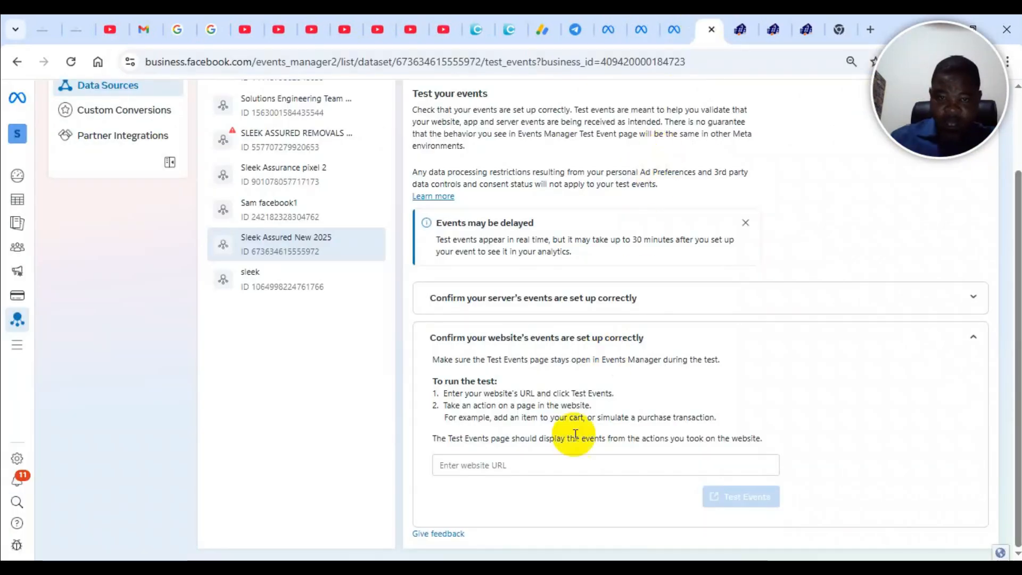
pyautogui.click(532, 465)
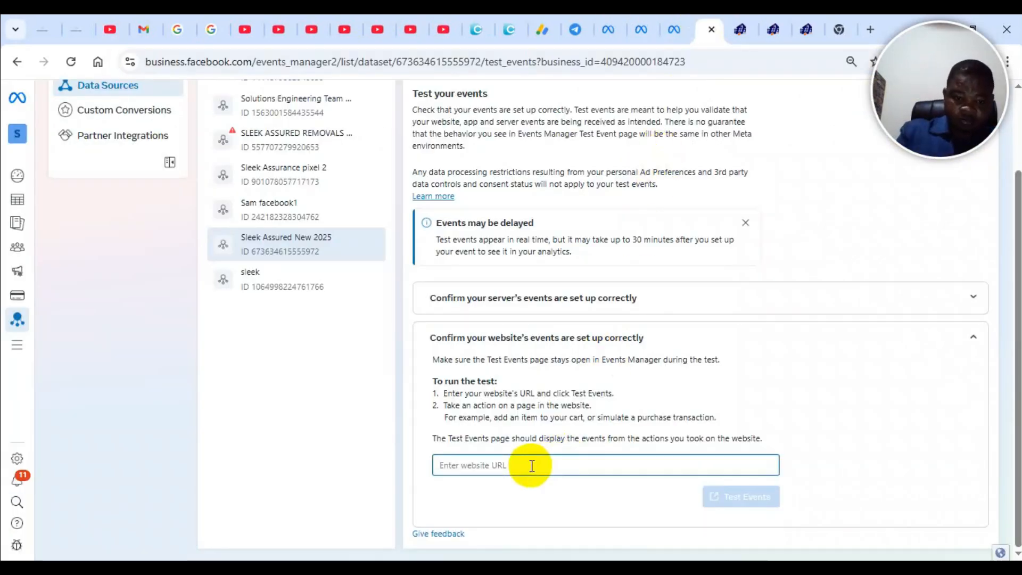
pyautogui.hotkey('ctrl', 'v')
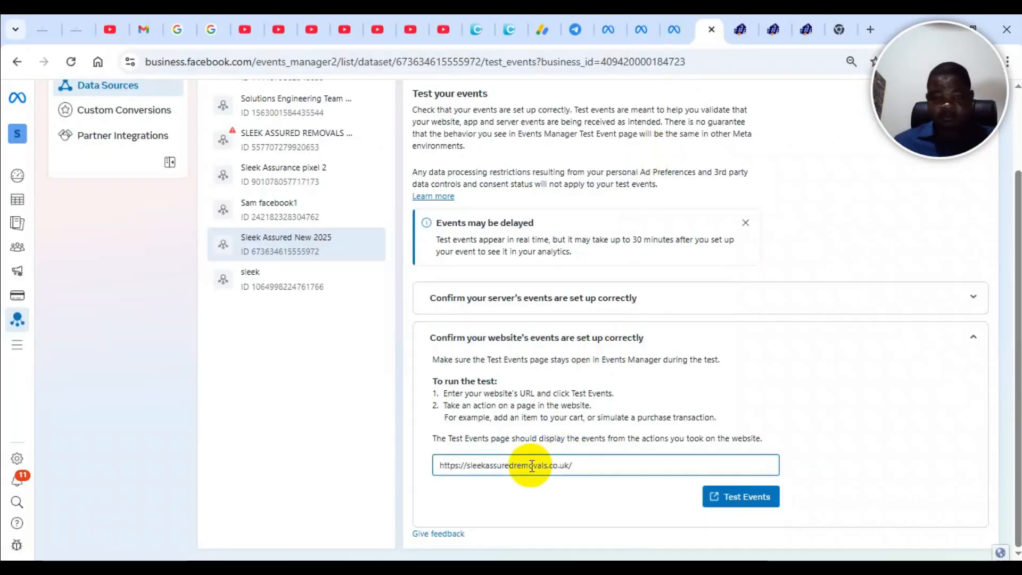
pyautogui.click(740, 497)
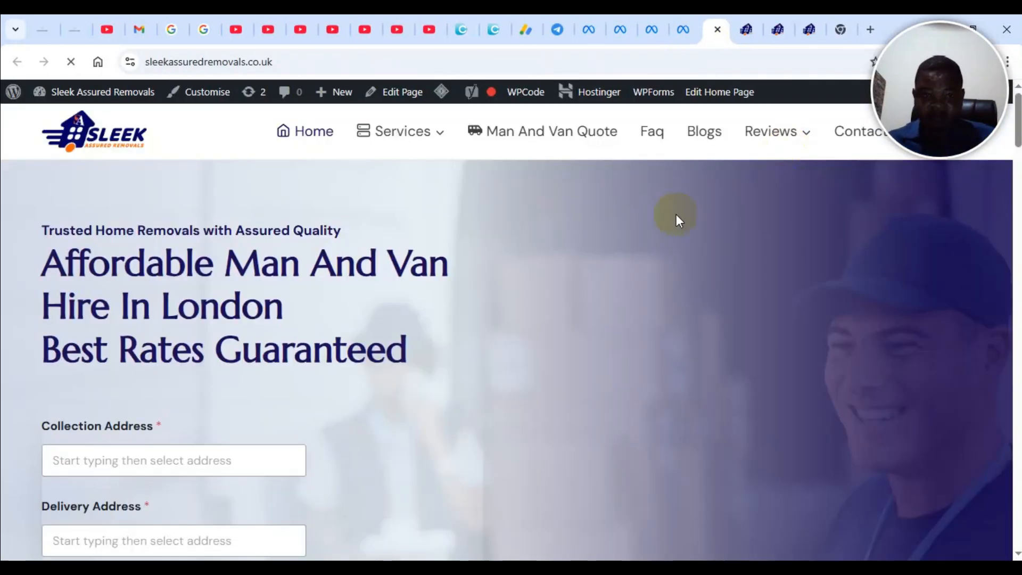
# Step: Browse the website's home page and its Blogs page to generate page view events for the test
pyautogui.scroll(-8, 547, 363)
pyautogui.scroll(-5, 547, 363)
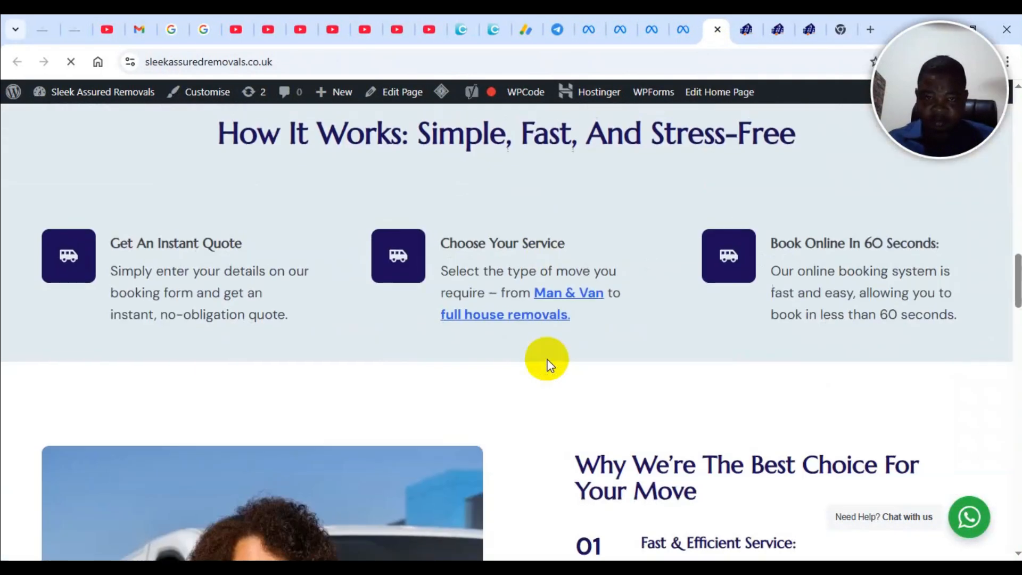
pyautogui.scroll(15, 547, 359)
pyautogui.scroll(-2, 547, 358)
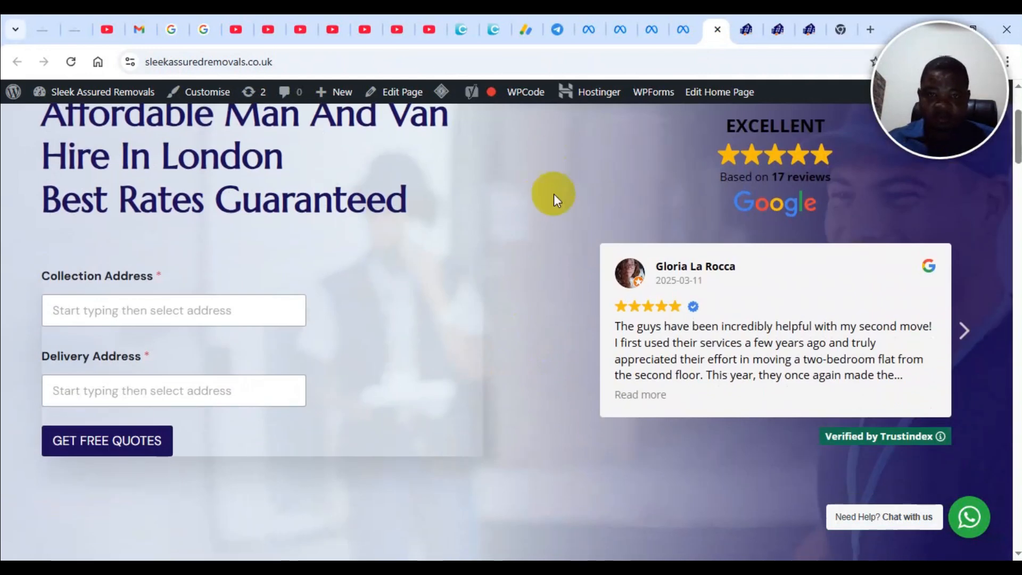
pyautogui.scroll(2, 552, 199)
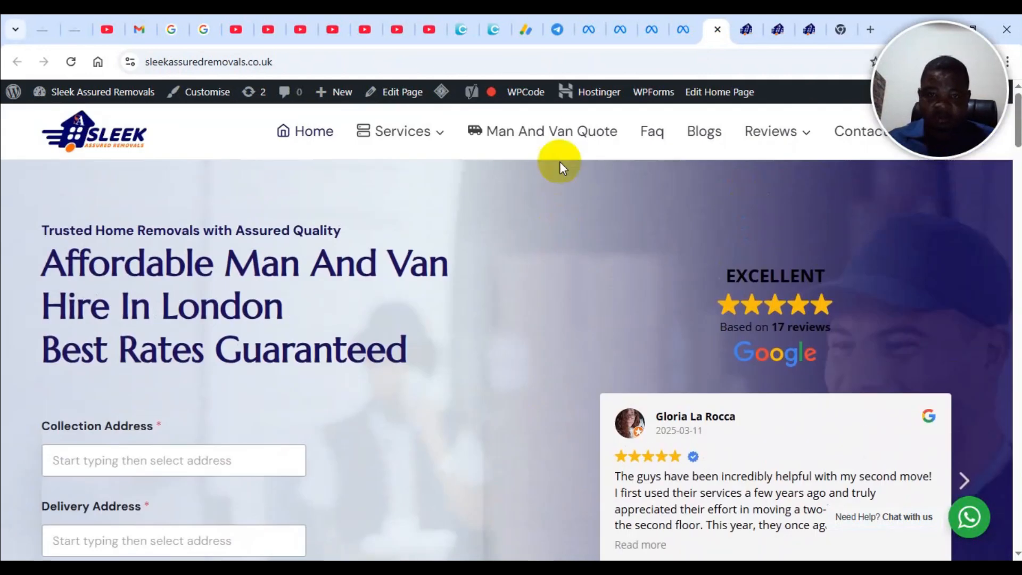
pyautogui.click(713, 135)
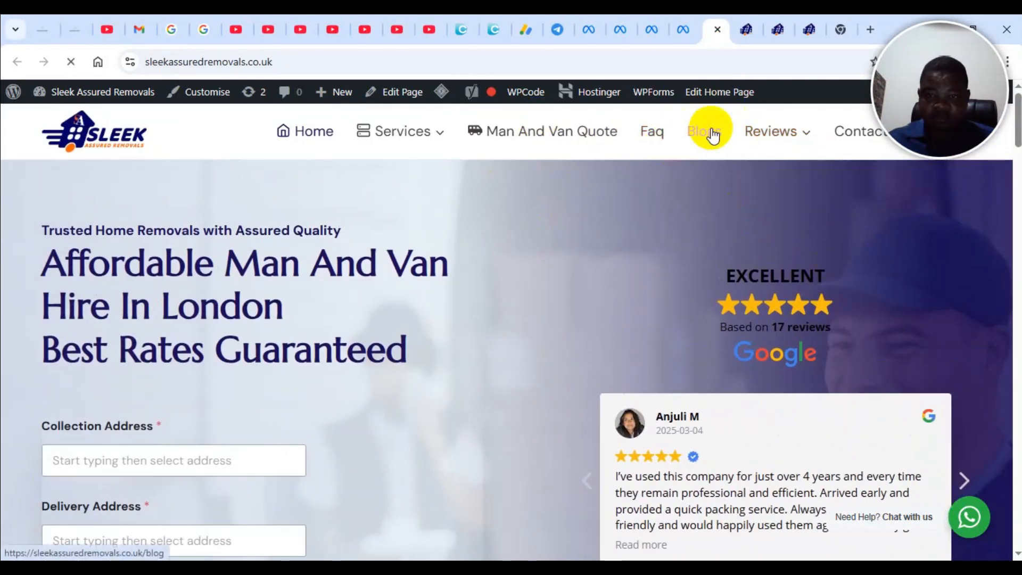
pyautogui.scroll(-4, 570, 293)
pyautogui.scroll(1, 570, 293)
pyautogui.scroll(3, 570, 293)
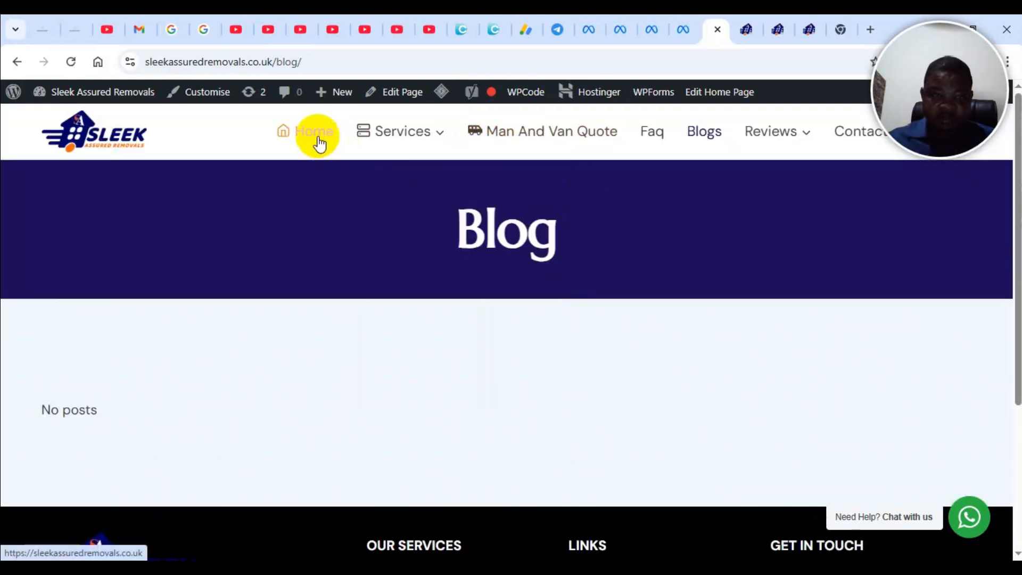
# Step: Request a free quote from the home page for London, UK to Reading, UK, and review the received test events in Events Manager
pyautogui.scroll(-5, 248, 271)
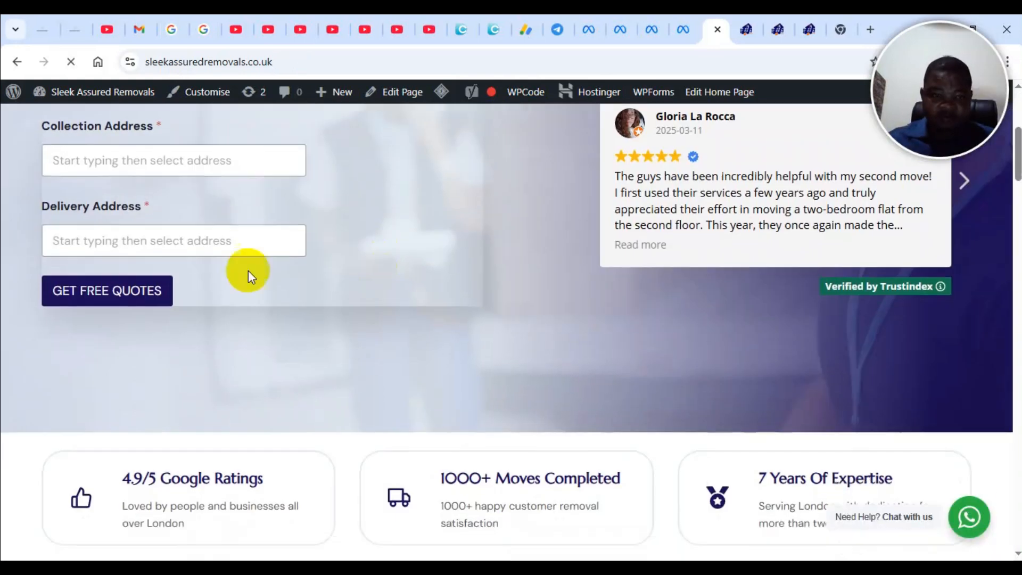
pyautogui.click(131, 160)
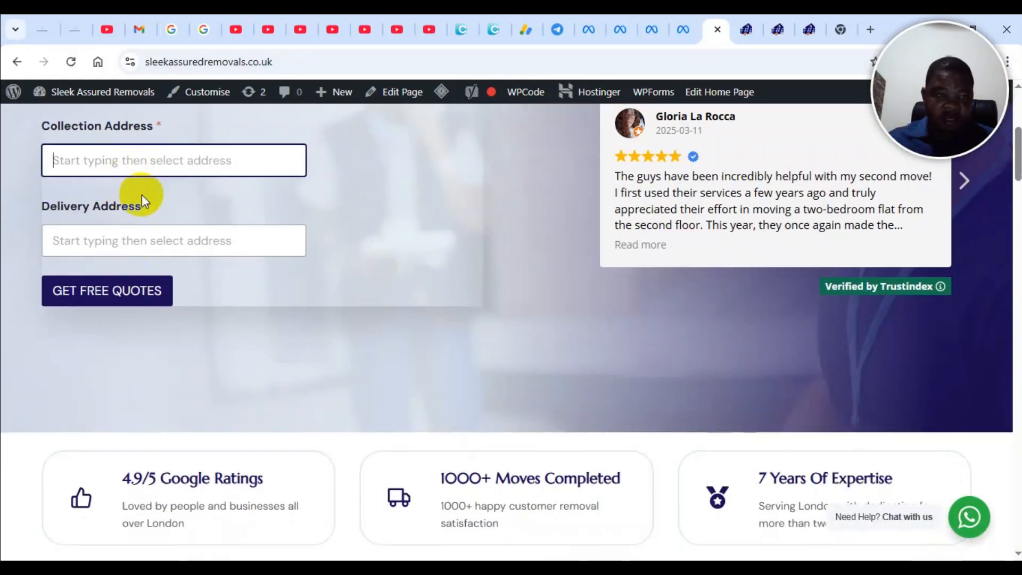
pyautogui.click(149, 168)
pyautogui.write('londo')
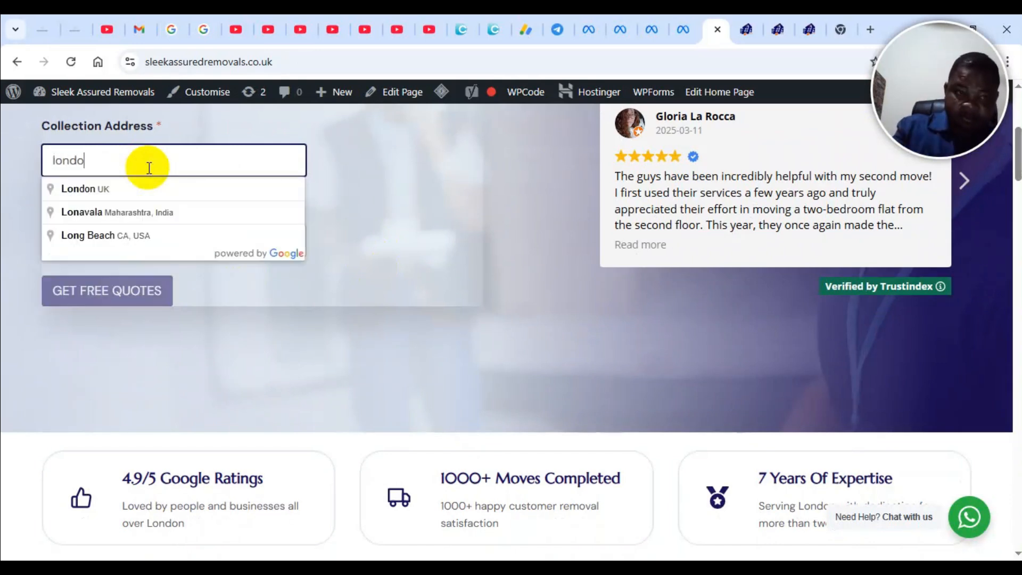
pyautogui.click(137, 200)
pyautogui.click(100, 241)
pyautogui.write('read')
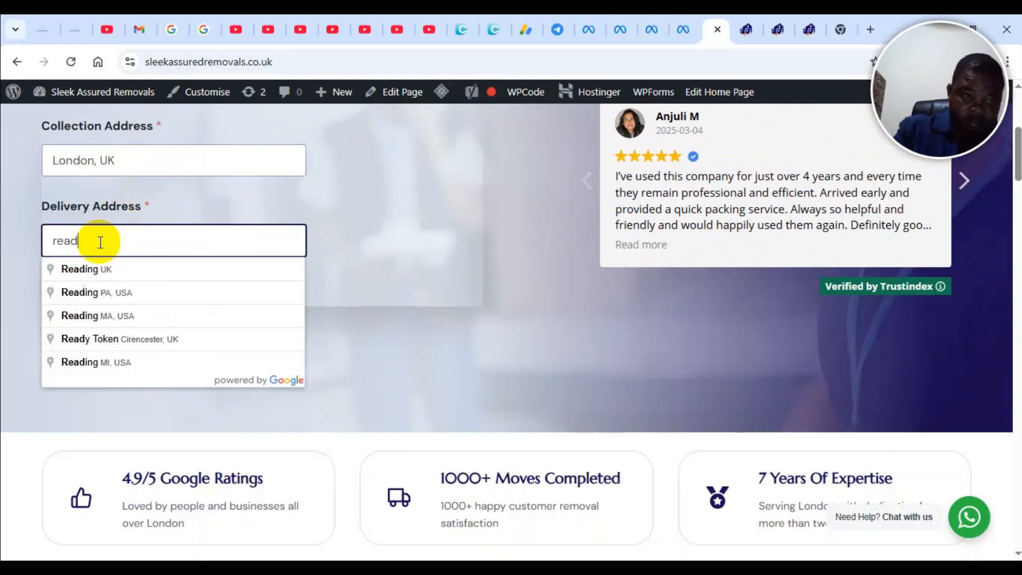
pyautogui.click(101, 269)
pyautogui.click(135, 288)
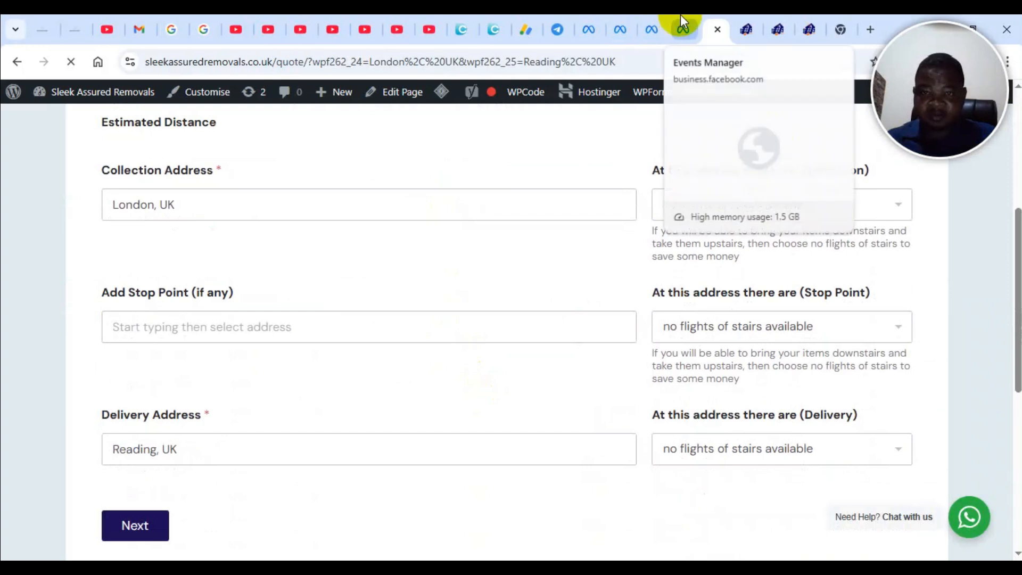
pyautogui.click(683, 28)
pyautogui.scroll(-2, 734, 302)
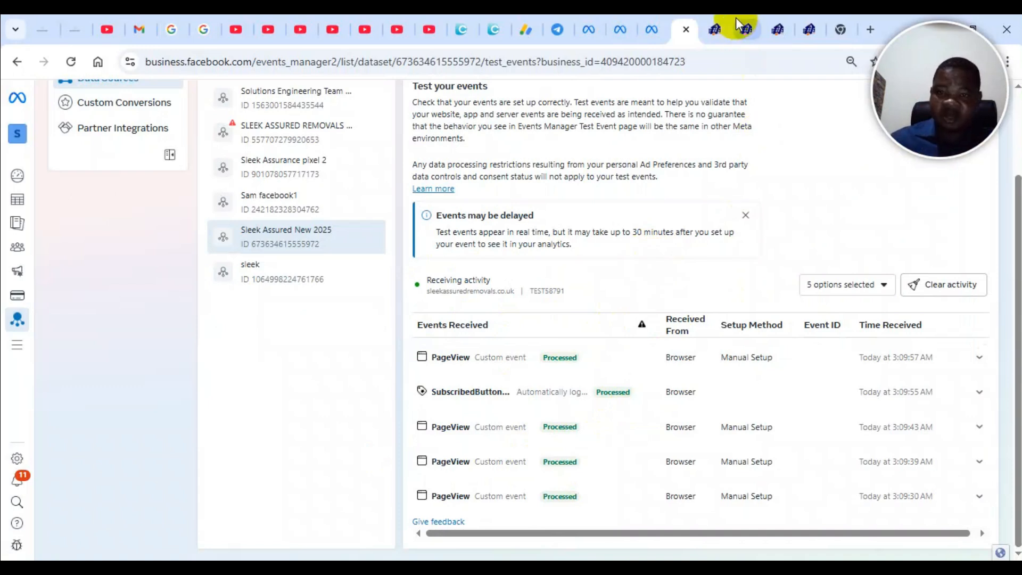
# Step: Switch to Ads Manager and open the Business settings from all tools in a new browser tab
pyautogui.click(649, 15)
pyautogui.click(606, 16)
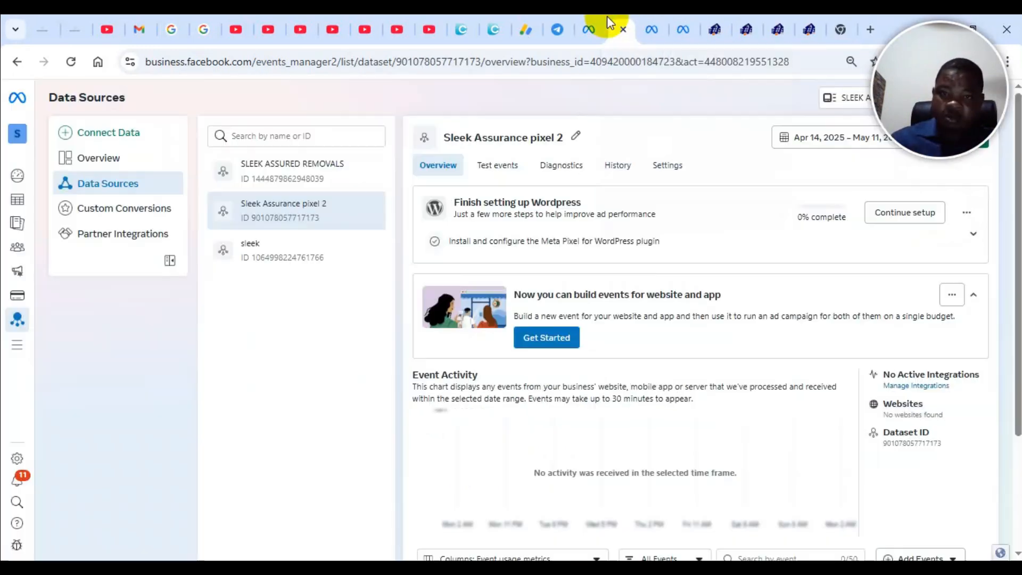
pyautogui.click(607, 27)
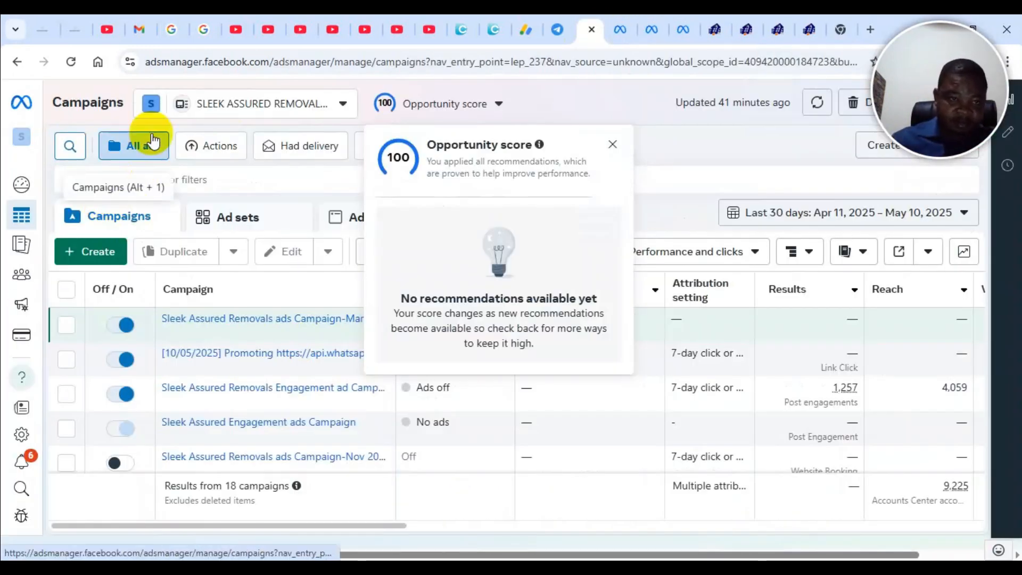
pyautogui.moveTo(18, 308)
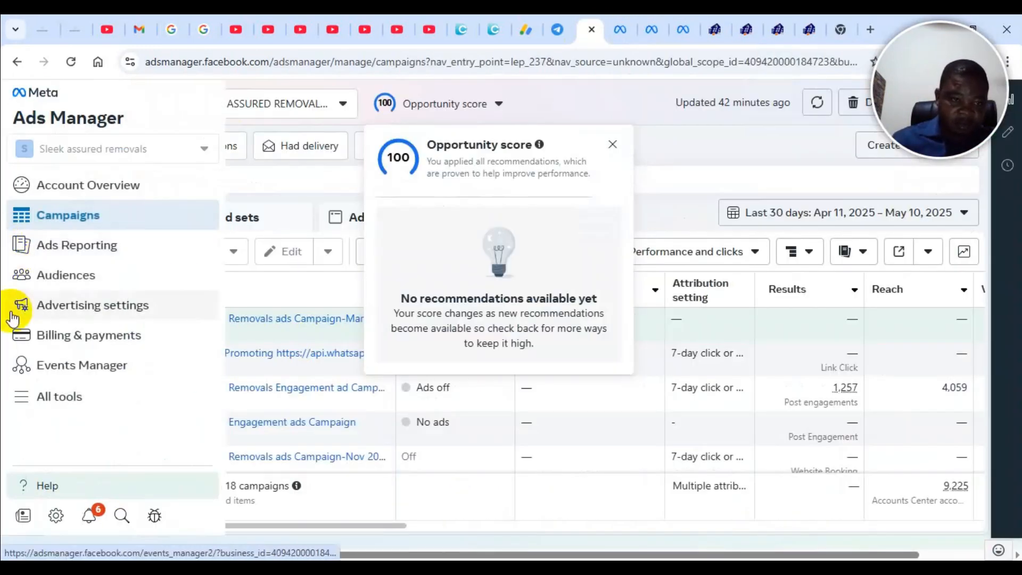
pyautogui.click(21, 400)
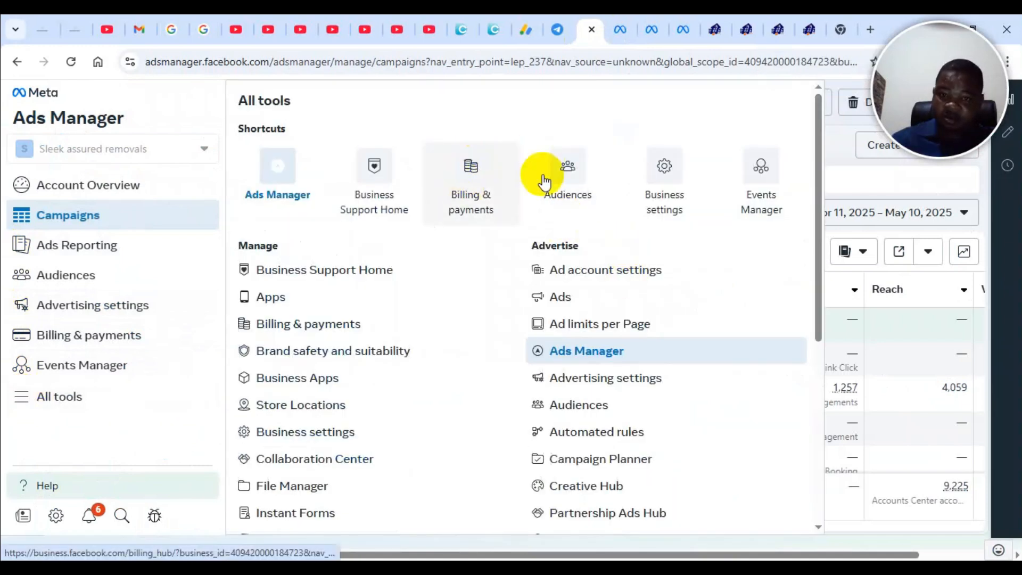
pyautogui.rightClick(663, 197)
pyautogui.click(731, 215)
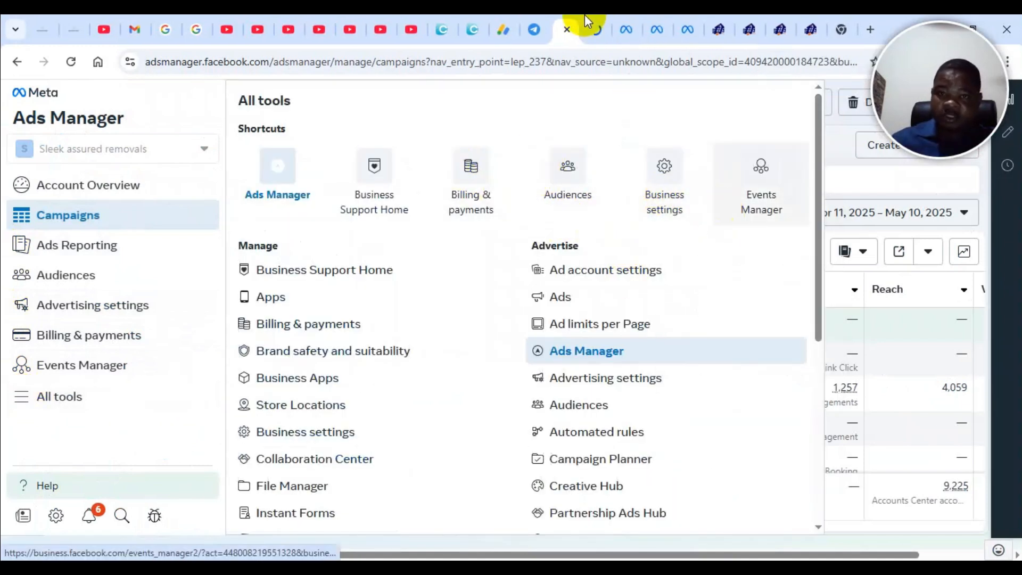
pyautogui.click(596, 16)
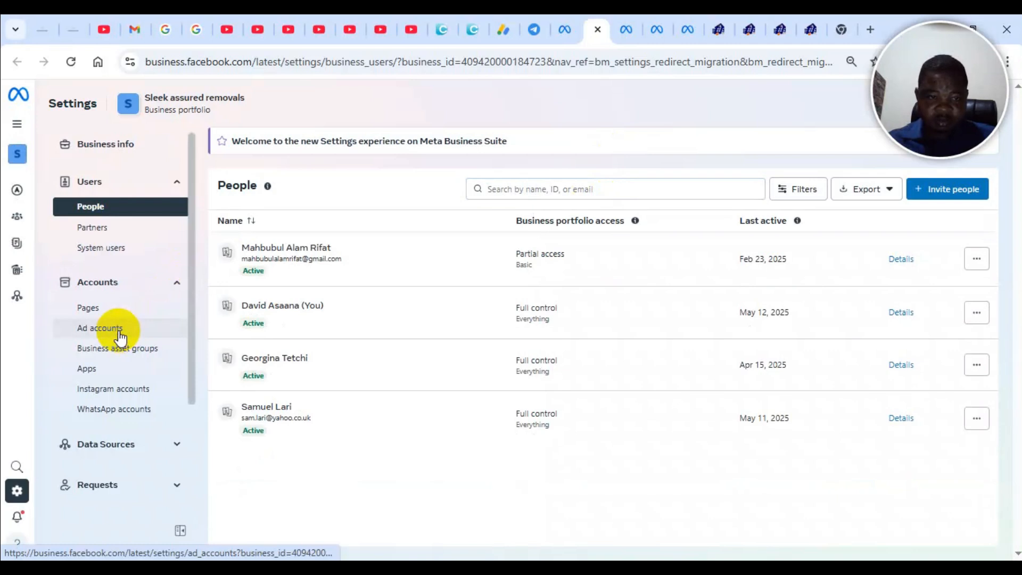
# Step: Open the connected assets of SLEEK ASSURED REMOVALS AD ACCOUNT in the business portfolio's ad accounts
pyautogui.click(119, 334)
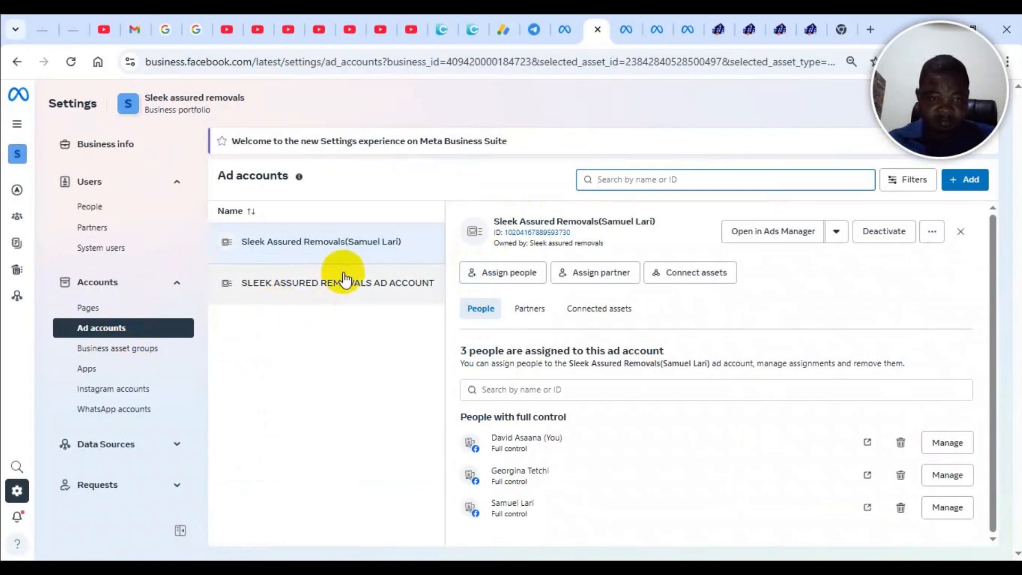
pyautogui.doubleClick(340, 283)
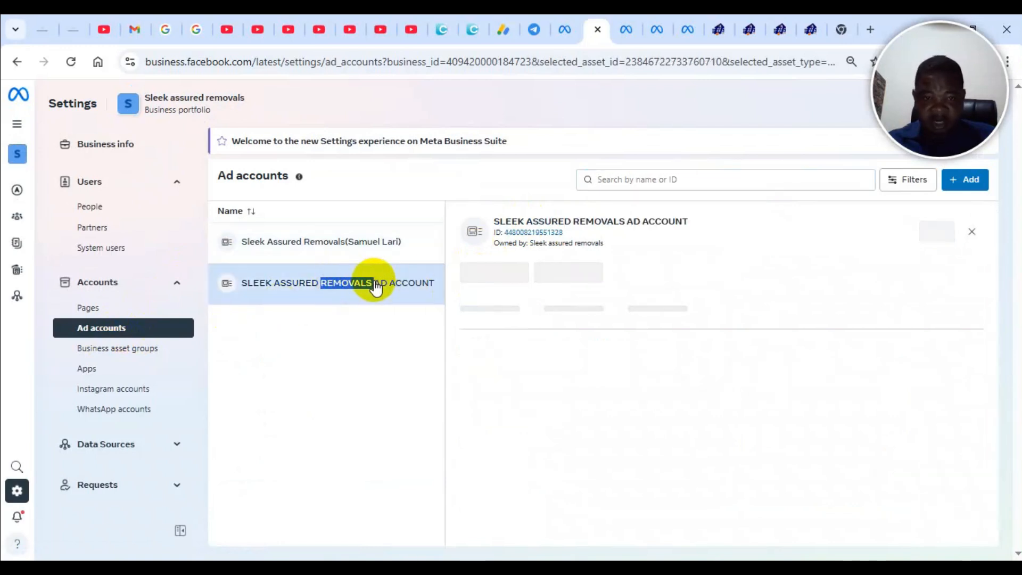
pyautogui.click(596, 320)
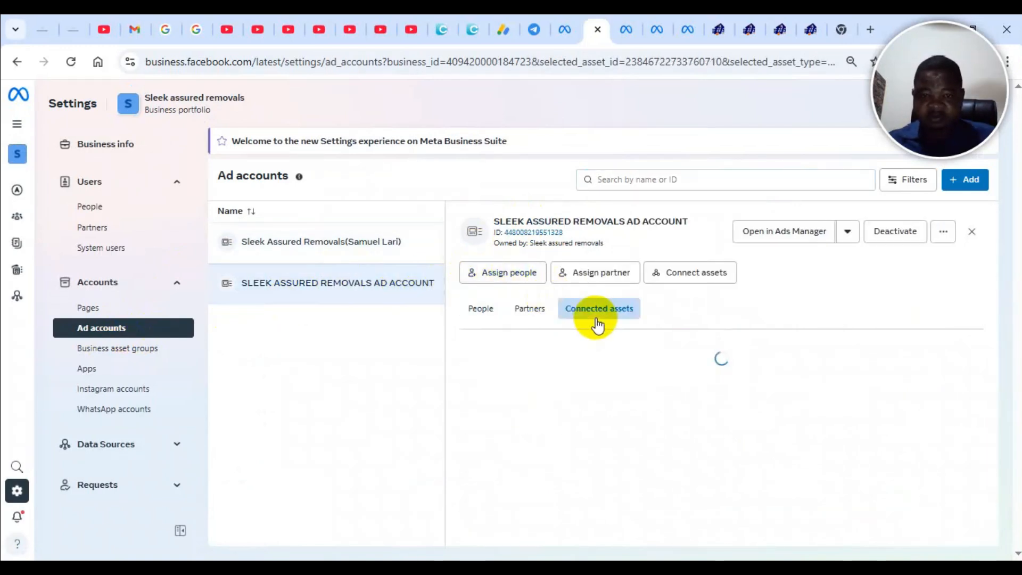
pyautogui.click(695, 276)
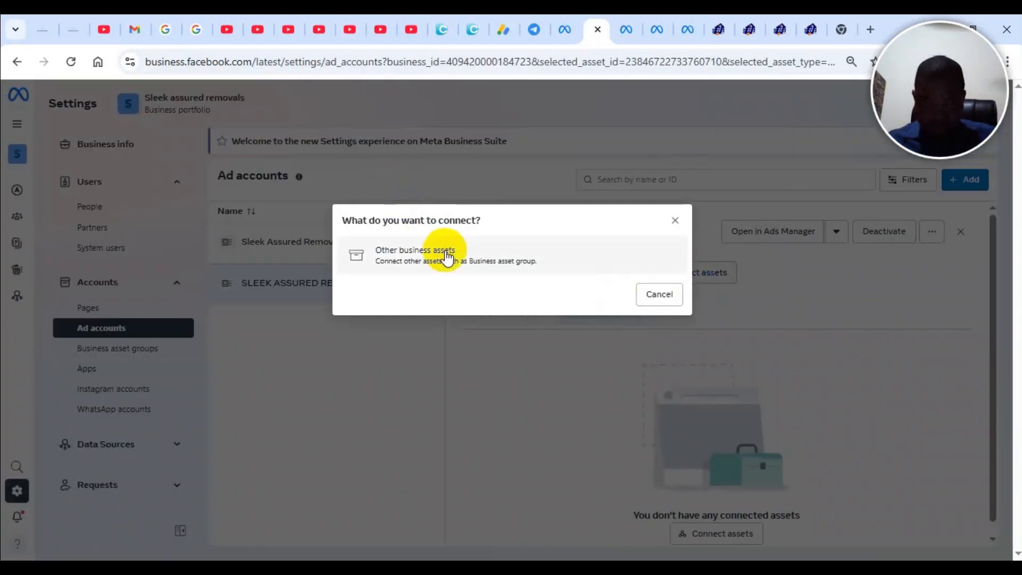
pyautogui.click(447, 255)
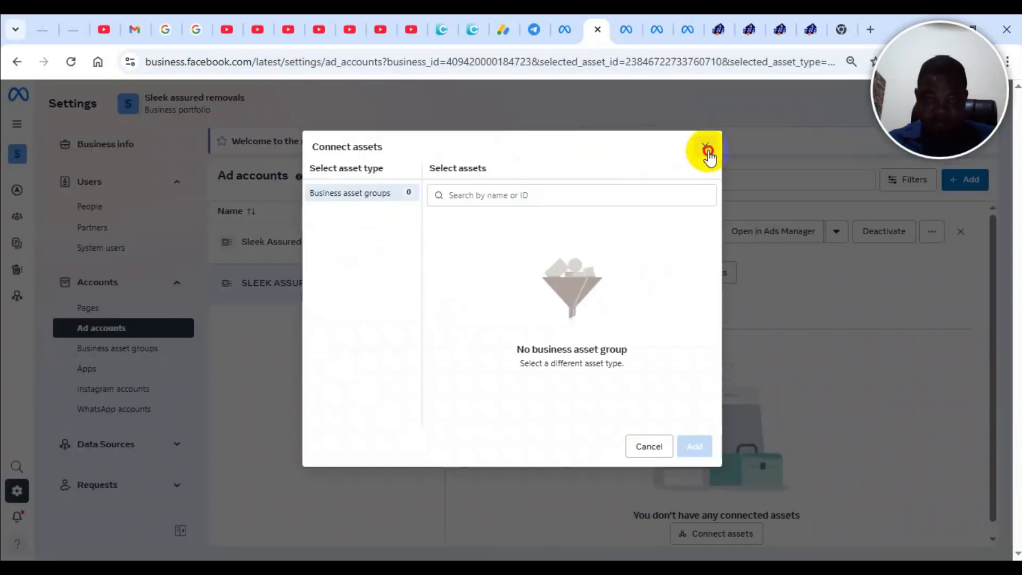
pyautogui.click(704, 146)
# Step: Open the business portfolio's Datasets & pixels settings among its data sources
pyautogui.scroll(-5, 117, 373)
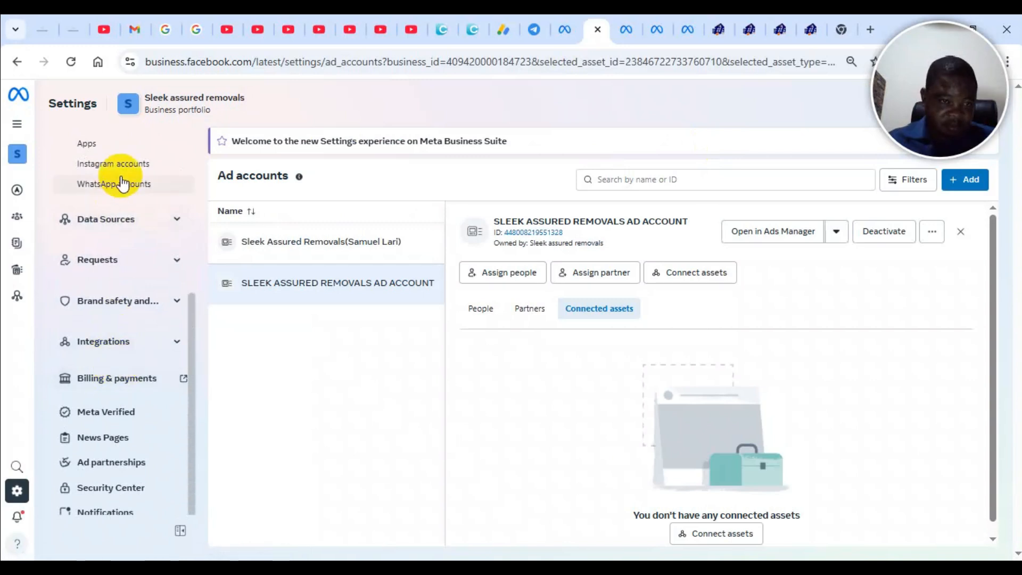
pyautogui.scroll(-3, 114, 349)
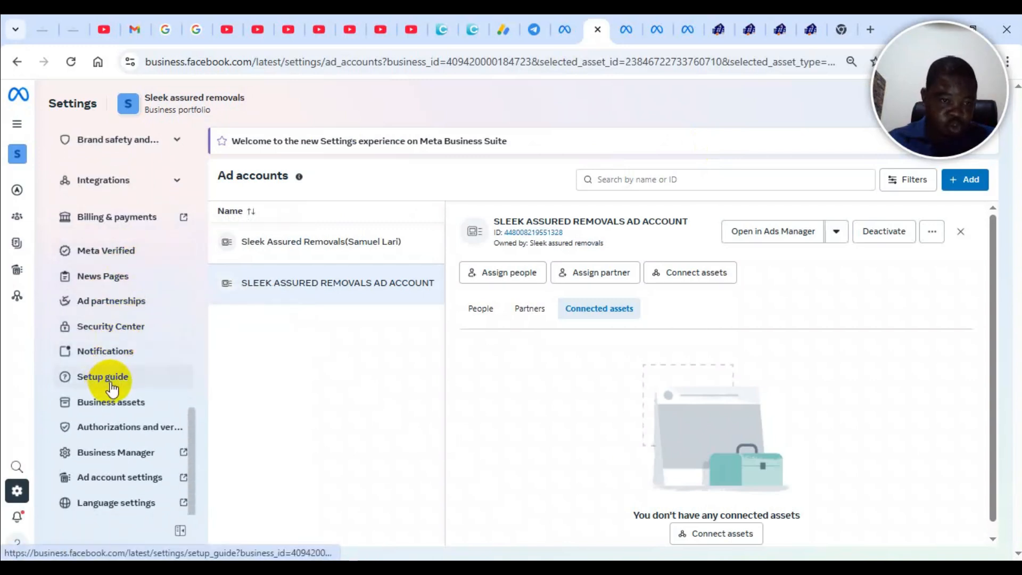
pyautogui.scroll(1, 128, 271)
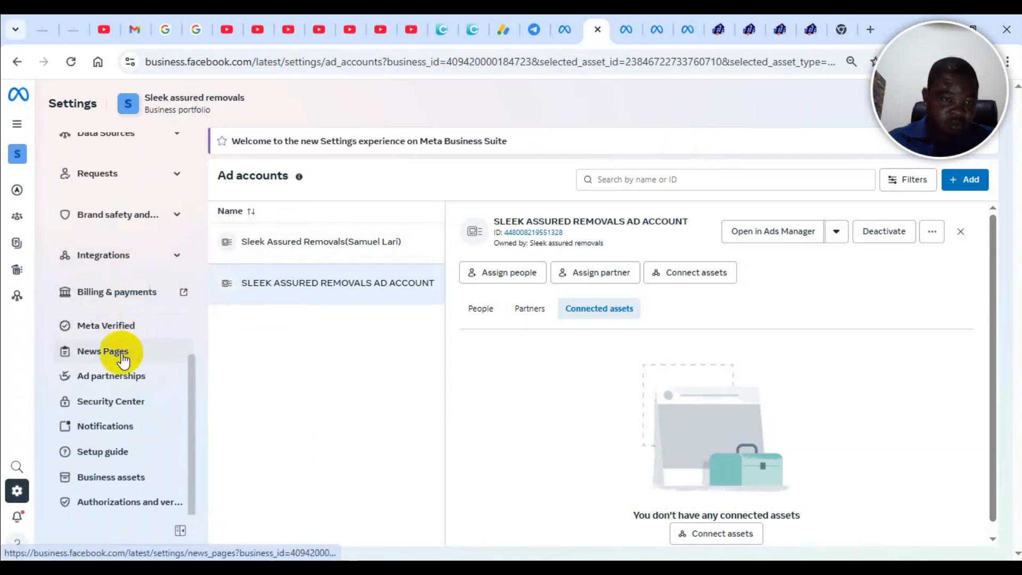
pyautogui.scroll(2, 120, 364)
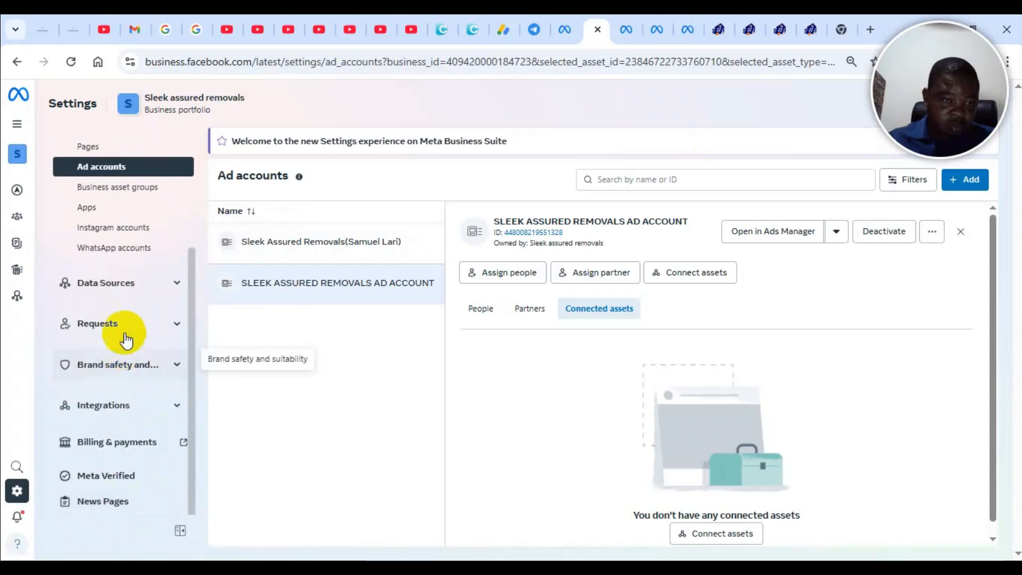
pyautogui.click(131, 413)
pyautogui.scroll(-1, 133, 421)
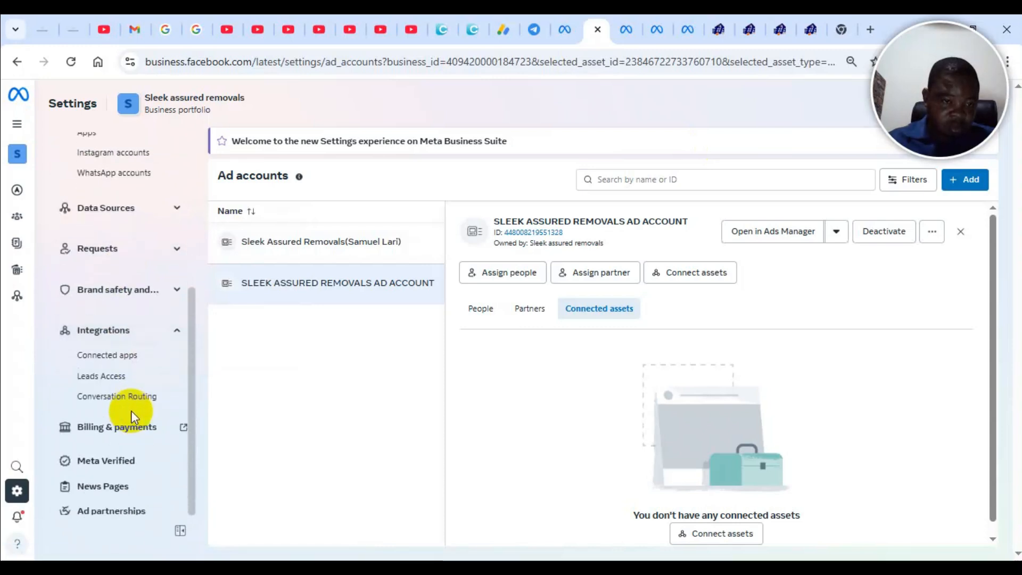
pyautogui.click(132, 257)
pyautogui.click(142, 207)
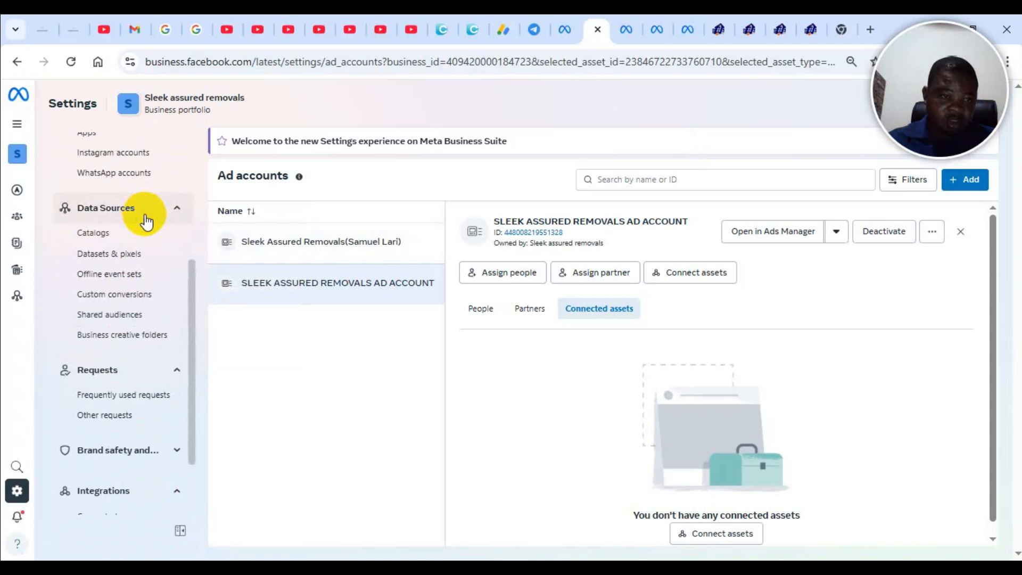
pyautogui.click(136, 260)
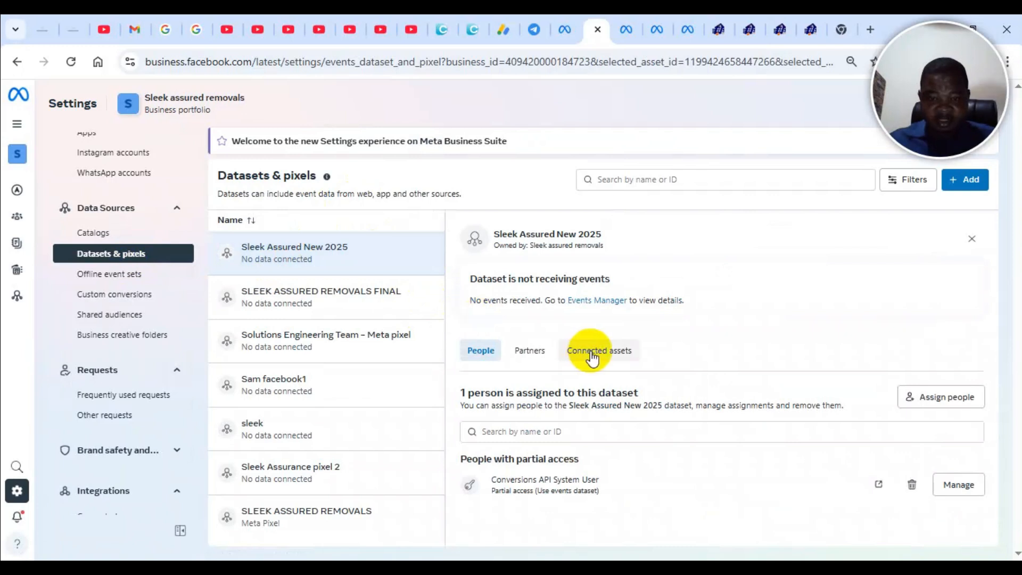
# Step: Connect SLEEK ASSURED REMOVALS AD ACCOUNT to the Sleek Assured New 2025 dataset as a connected asset
pyautogui.doubleClick(571, 349)
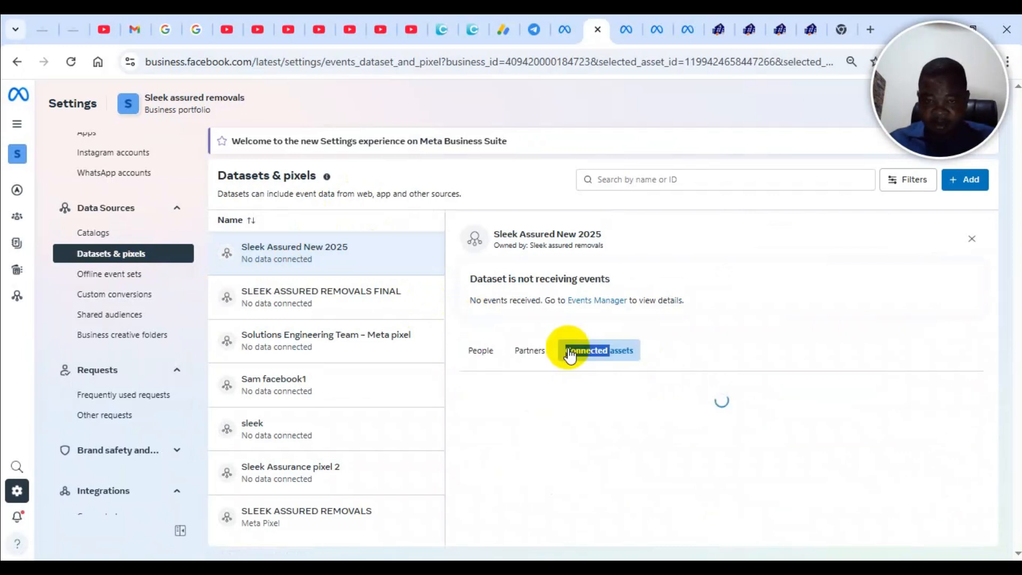
pyautogui.click(582, 371)
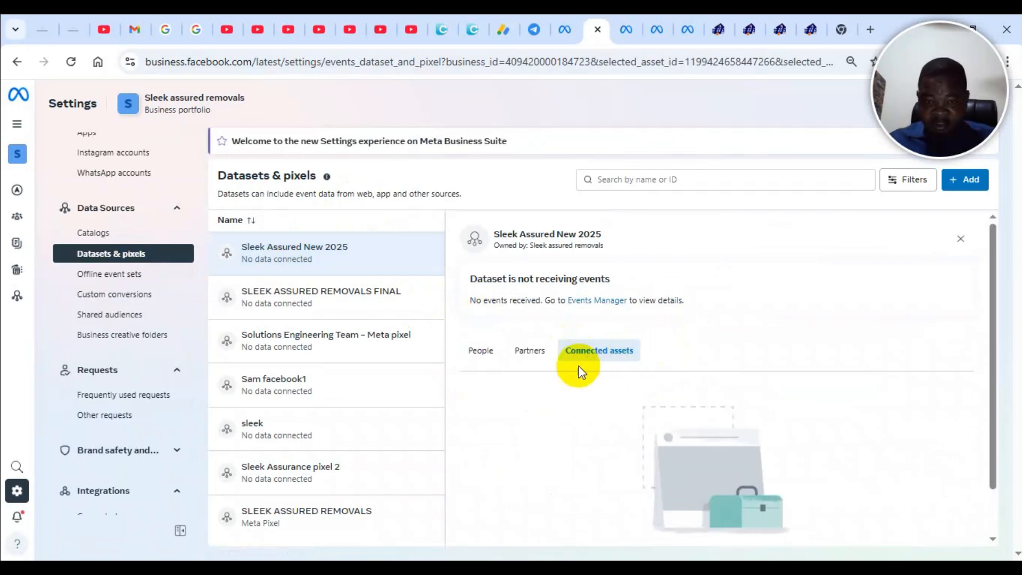
pyautogui.scroll(-1, 588, 372)
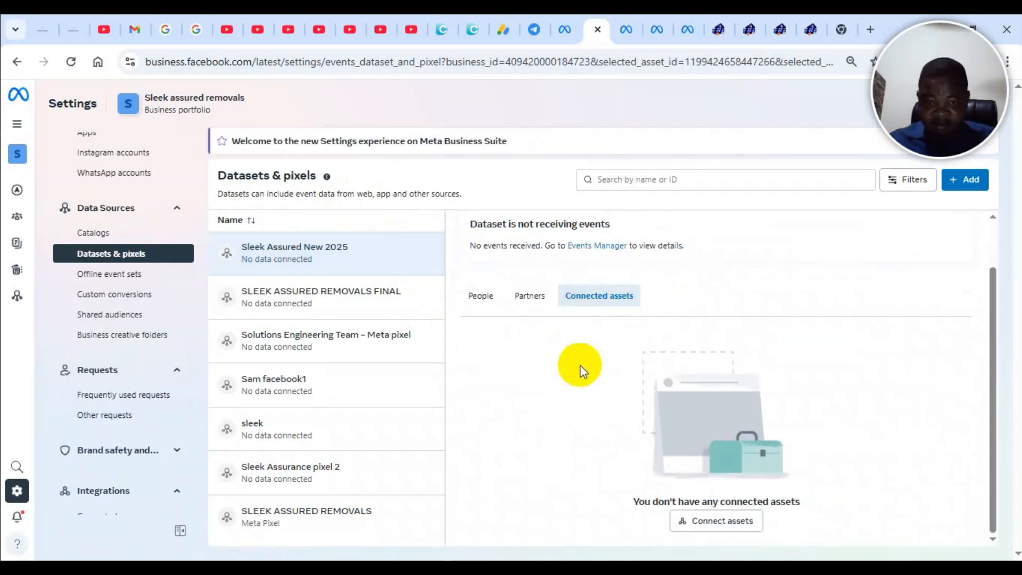
pyautogui.click(727, 521)
pyautogui.click(458, 269)
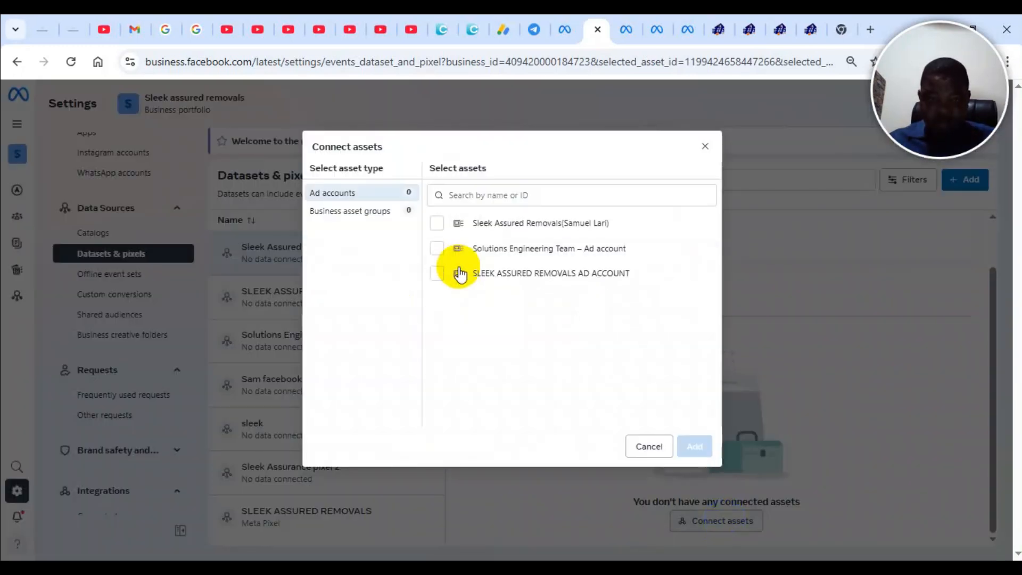
pyautogui.click(437, 286)
pyautogui.click(709, 456)
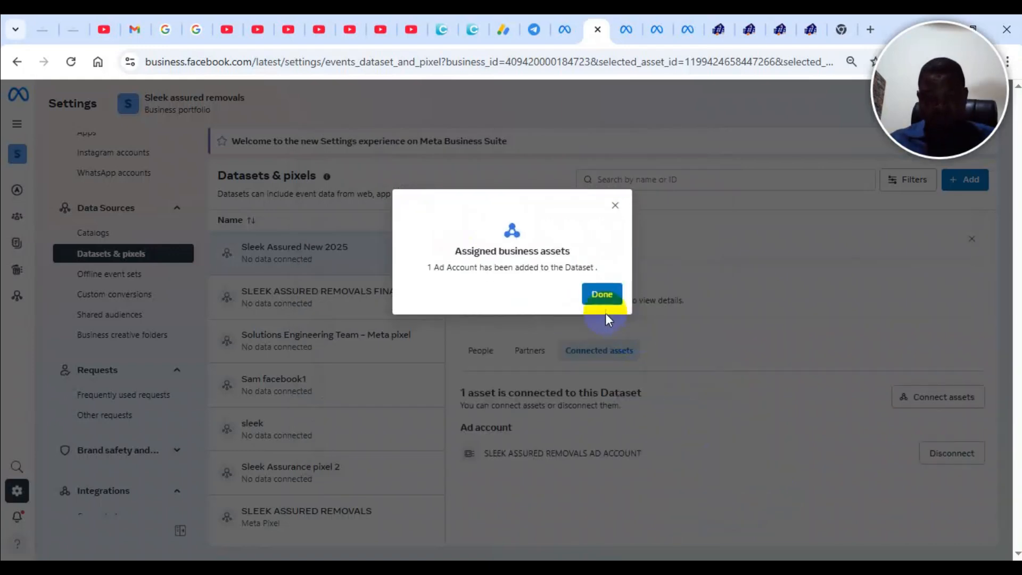
pyautogui.click(603, 294)
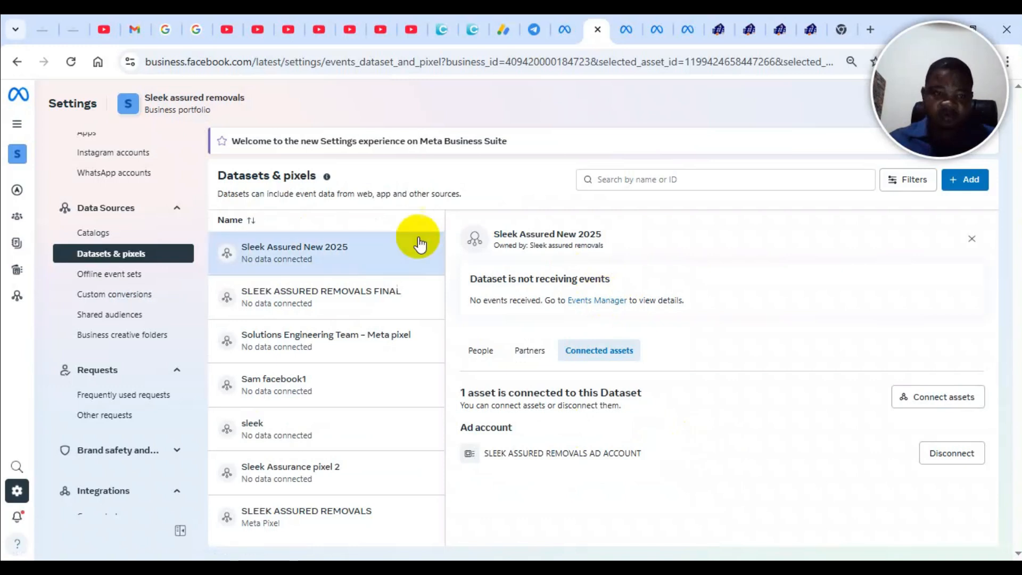
# Step: Switch back to the Sleek Assured New 2025 test events in Events Manager
pyautogui.click(674, 17)
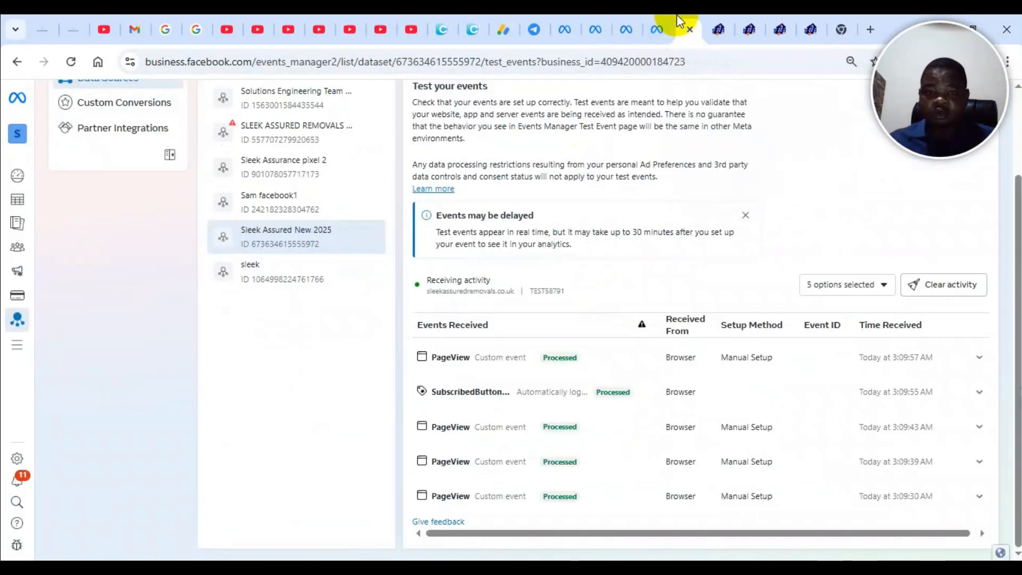